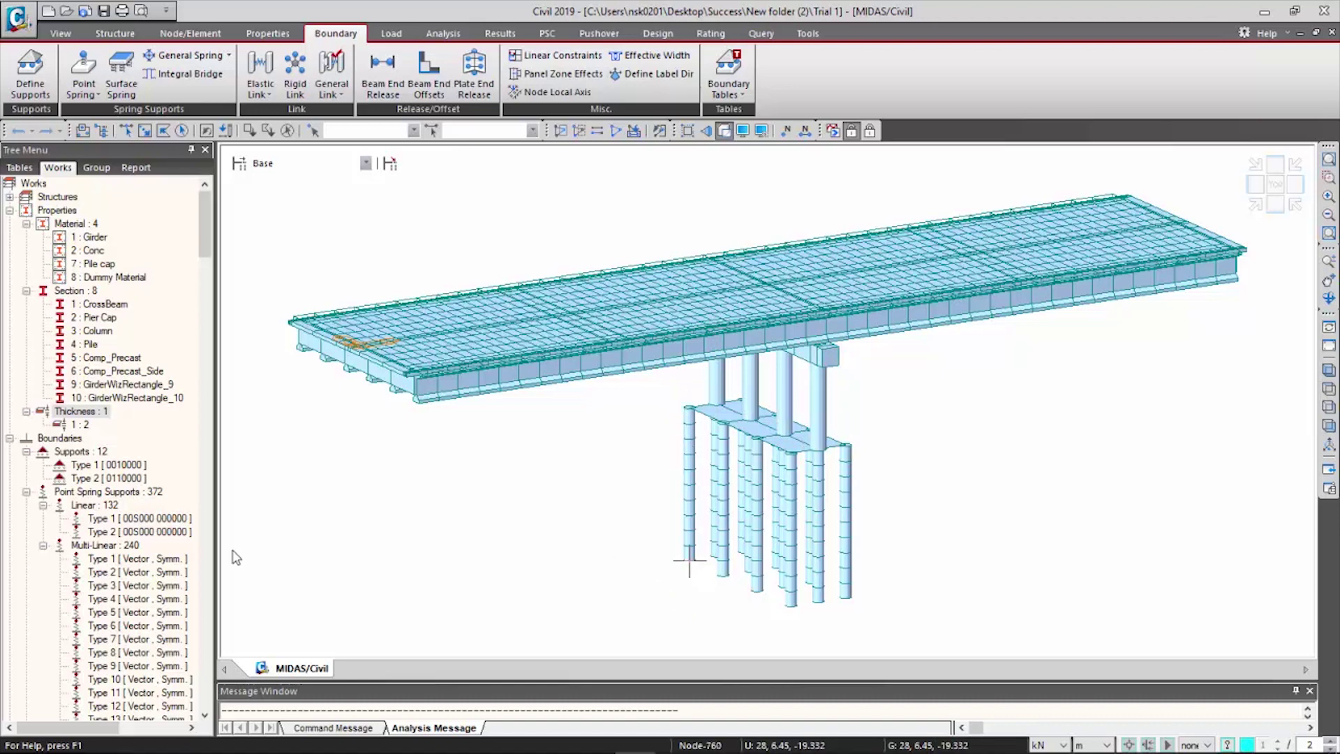
# - Display the multi-linear point spring supports on the pier piles, and hide them again
pyautogui.click(136, 520)
pyautogui.scroll(-2, 136, 520)
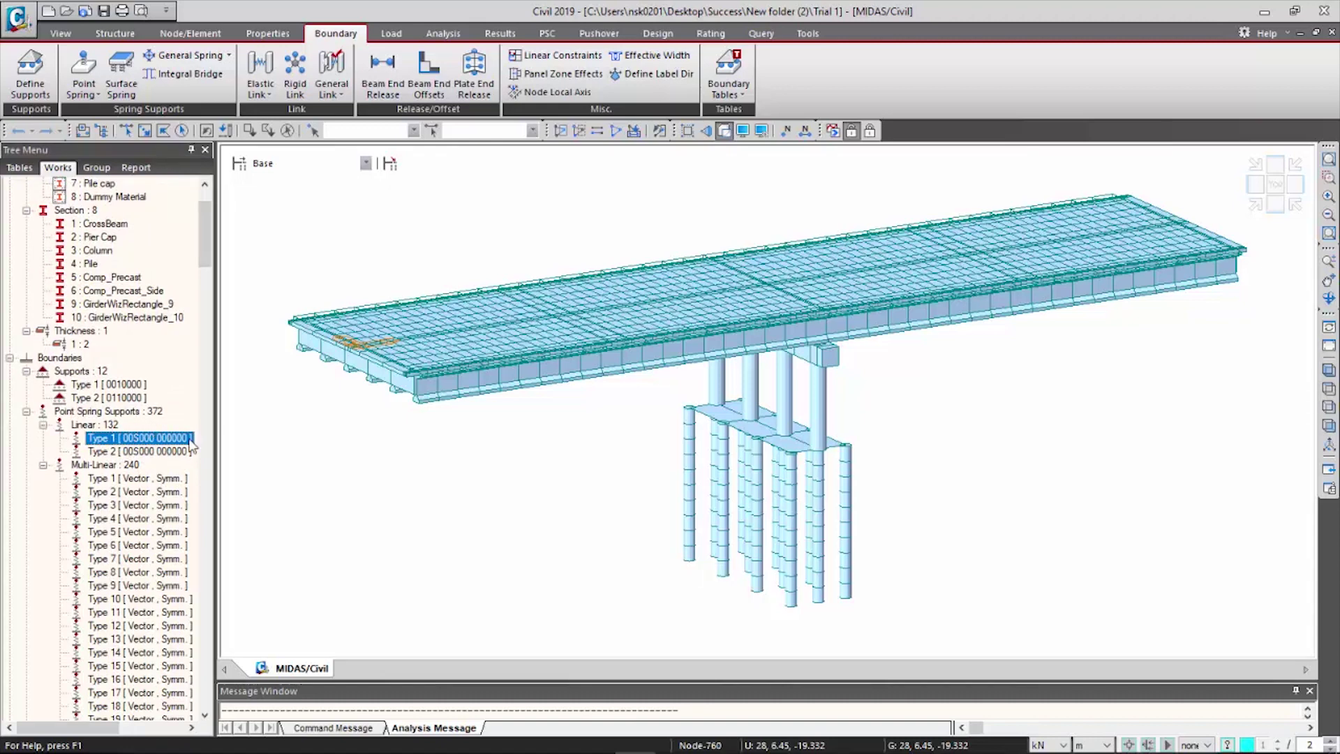
pyautogui.rightClick(136, 519)
pyautogui.click(183, 464)
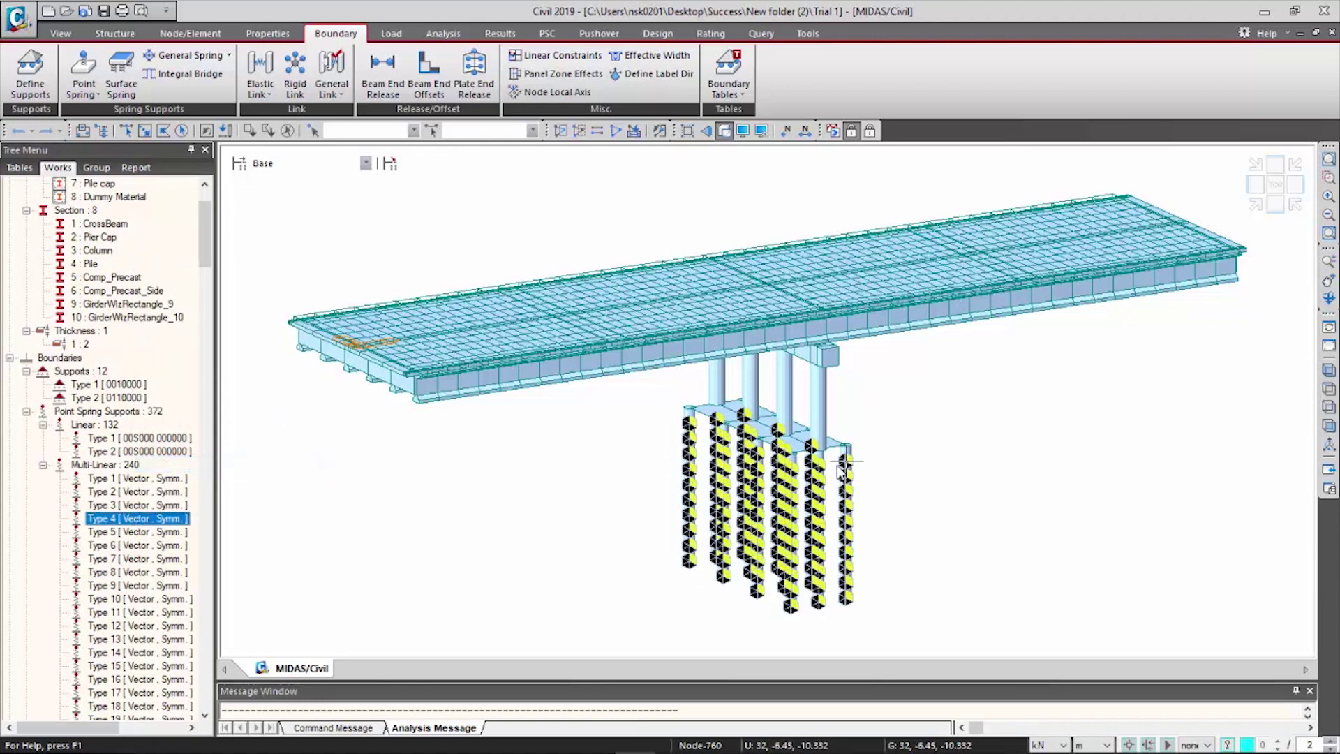
pyautogui.rightClick(136, 505)
pyautogui.click(202, 478)
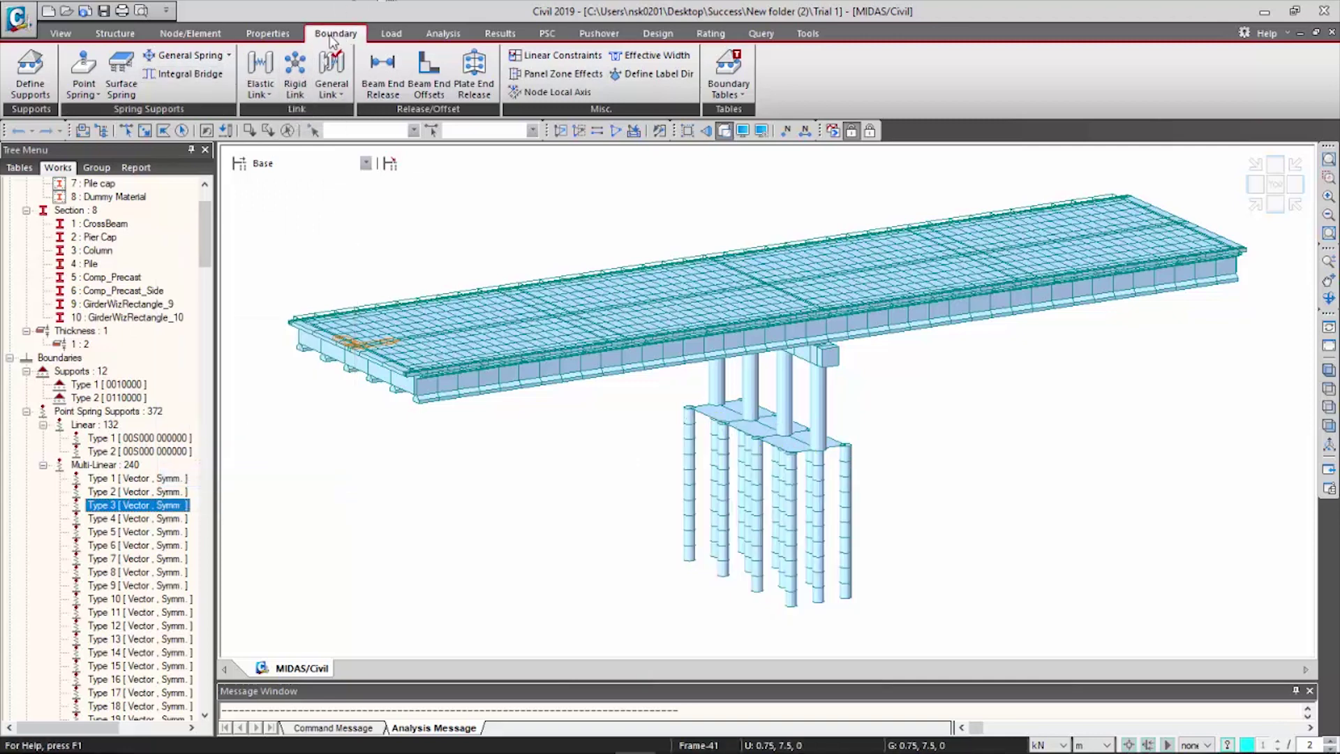
# - Review the Integral Bridge Spring Supports settings for an abutment spring, and close them without applying
pyautogui.click(185, 75)
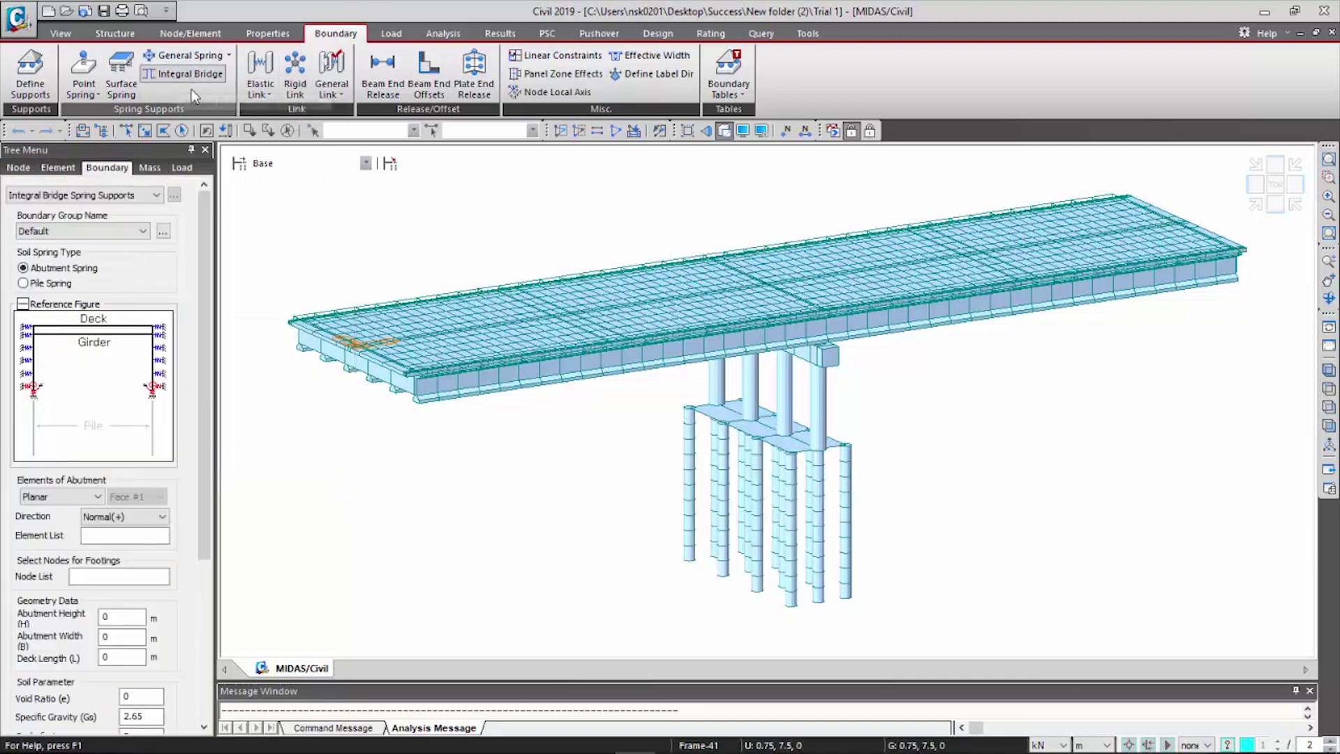
pyautogui.moveTo(202, 328); pyautogui.dragTo(206, 489)
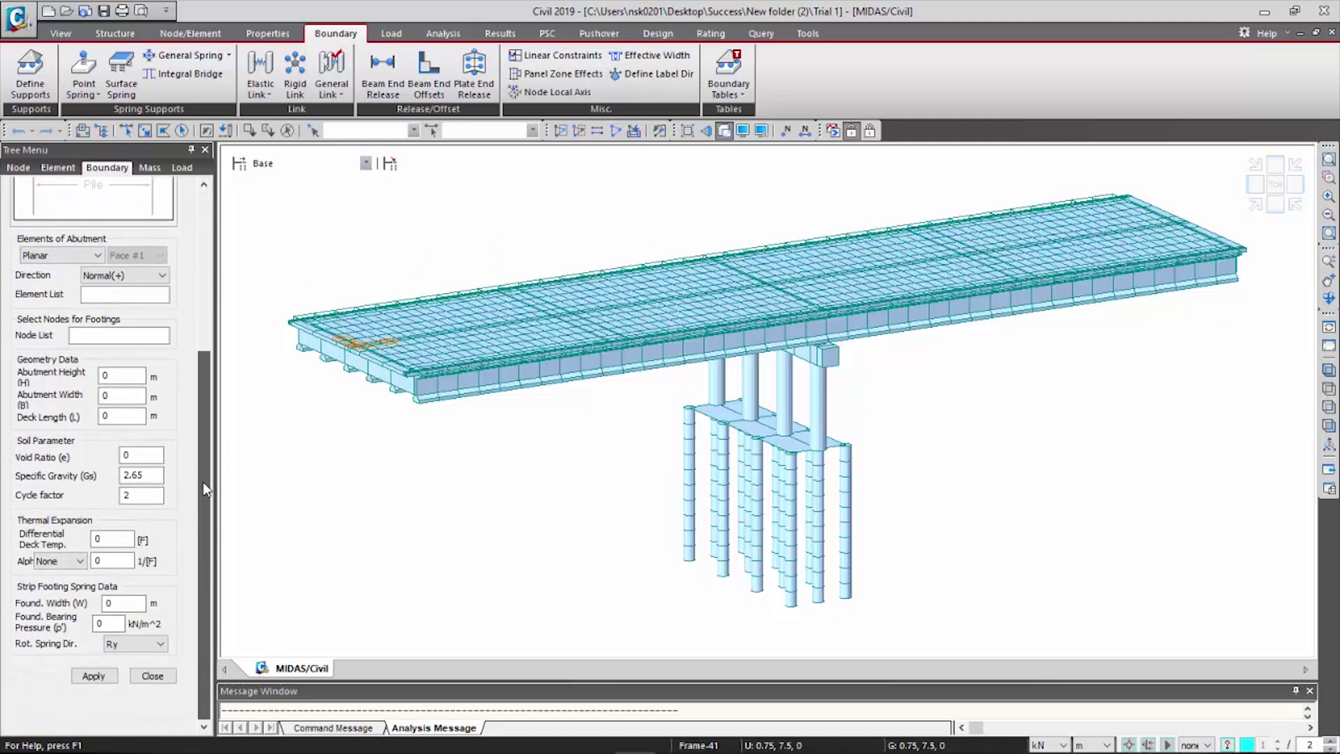
pyautogui.click(152, 675)
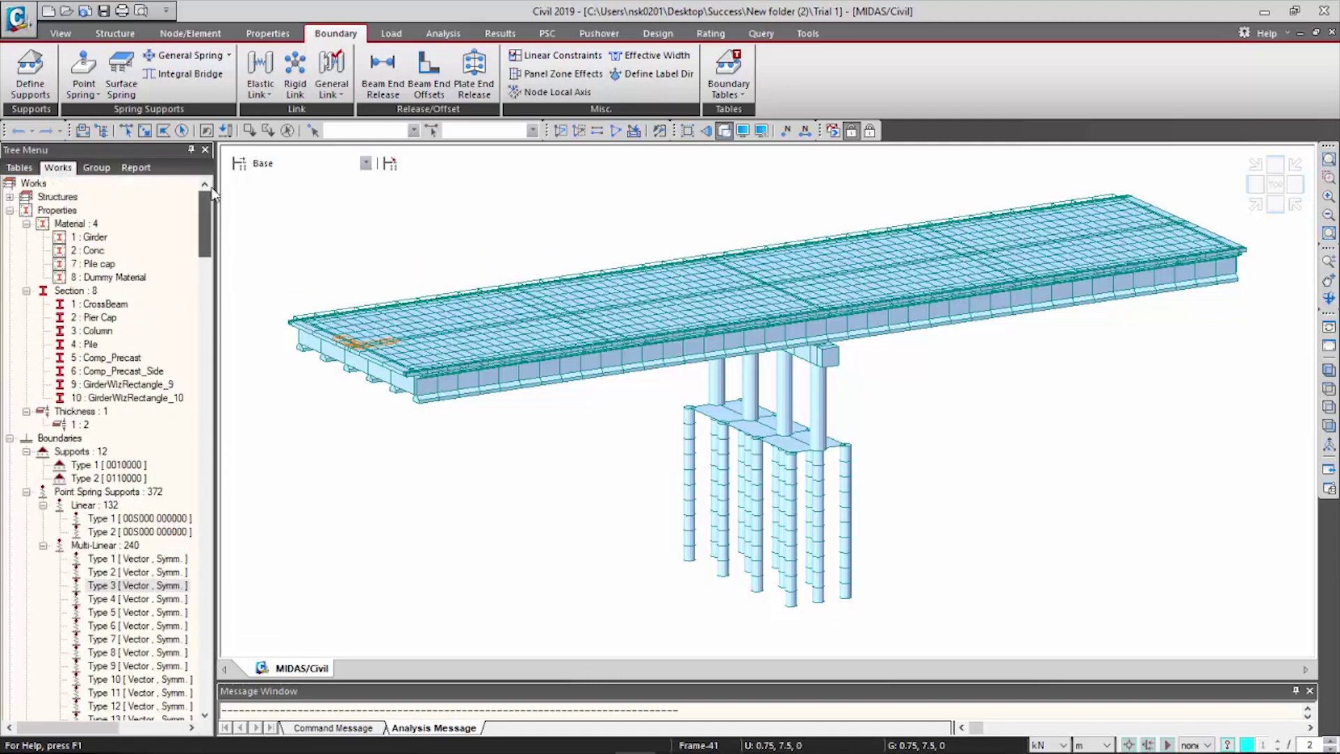
# - Switch the bridge model to post-processing mode and open the nodal results export for GTS
pyautogui.click(833, 131)
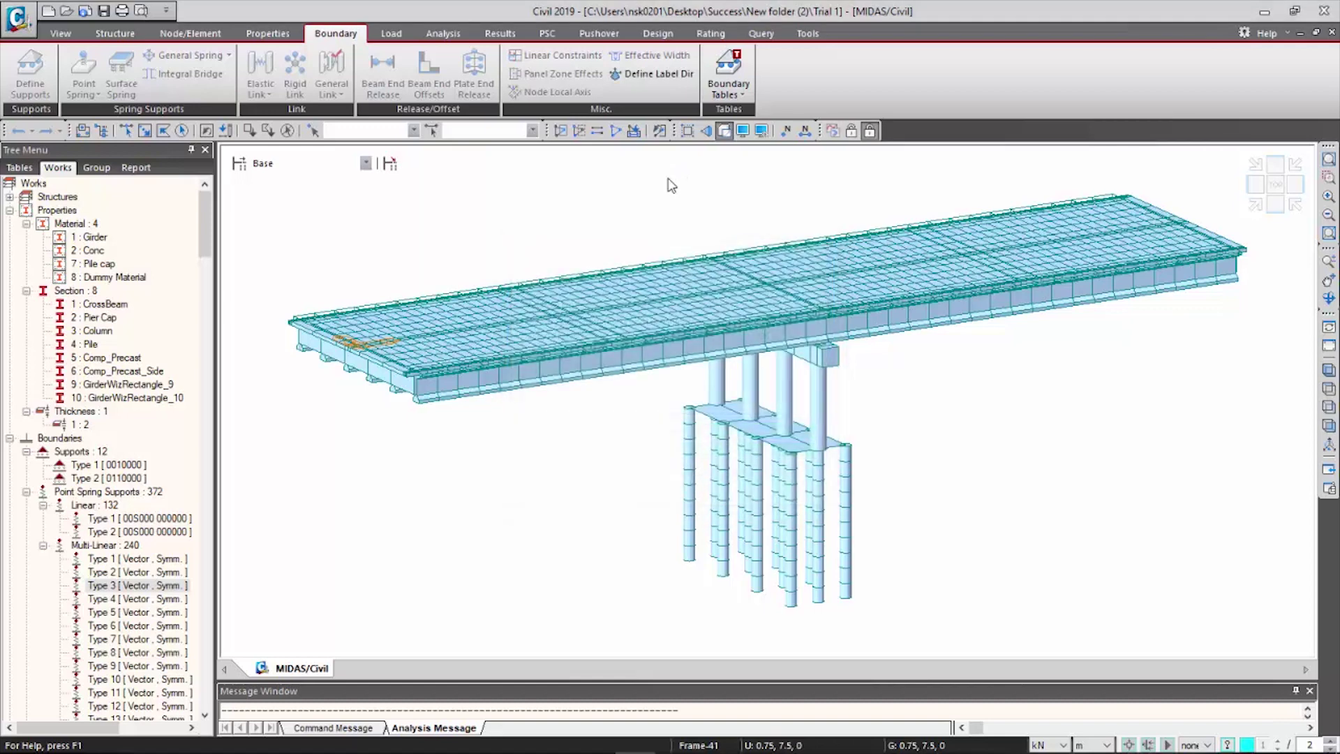
pyautogui.click(29, 33)
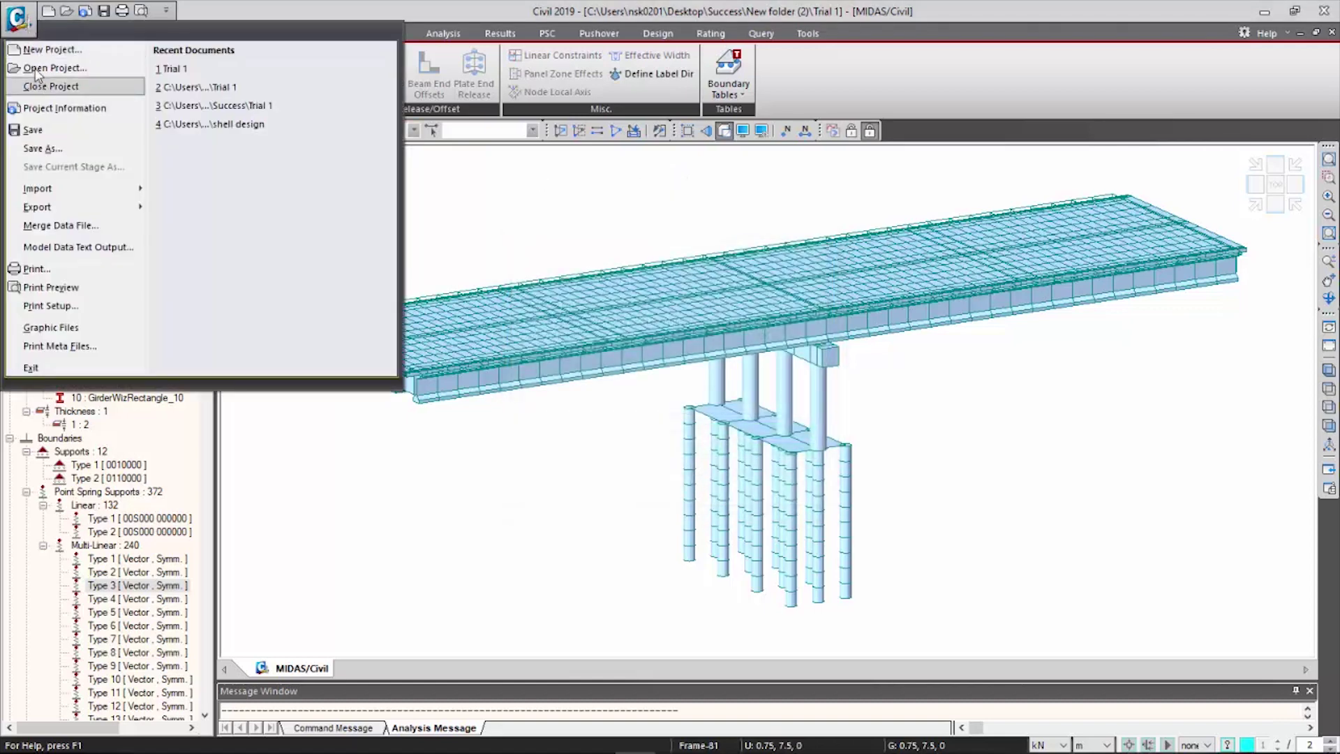
pyautogui.click(24, 28)
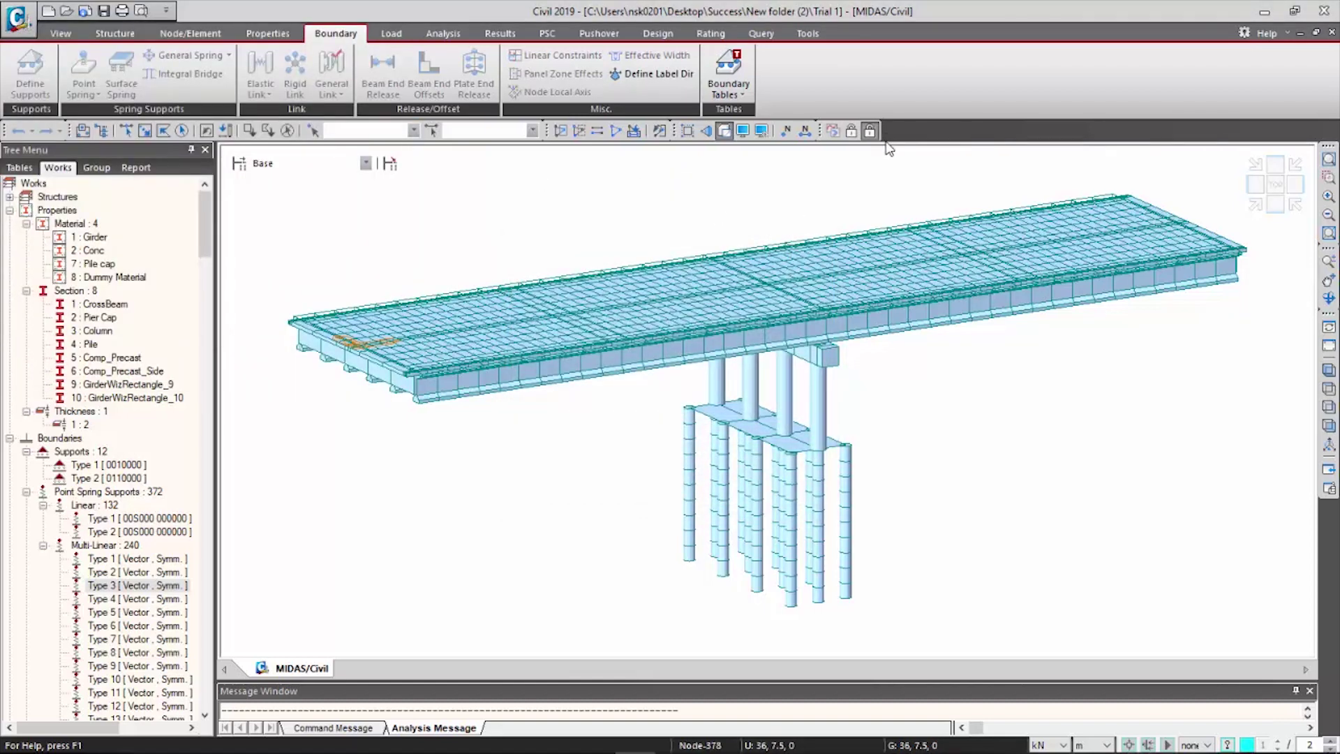
pyautogui.click(21, 21)
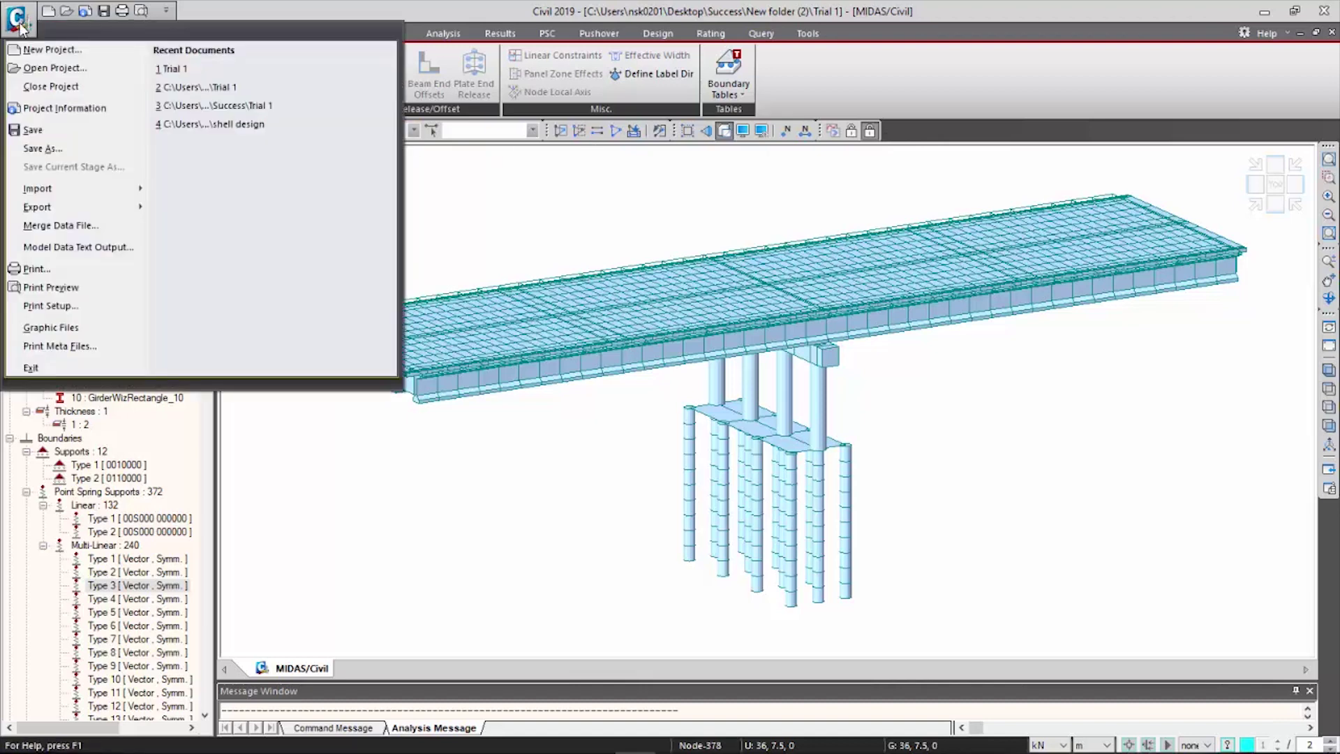
pyautogui.moveTo(63, 209)
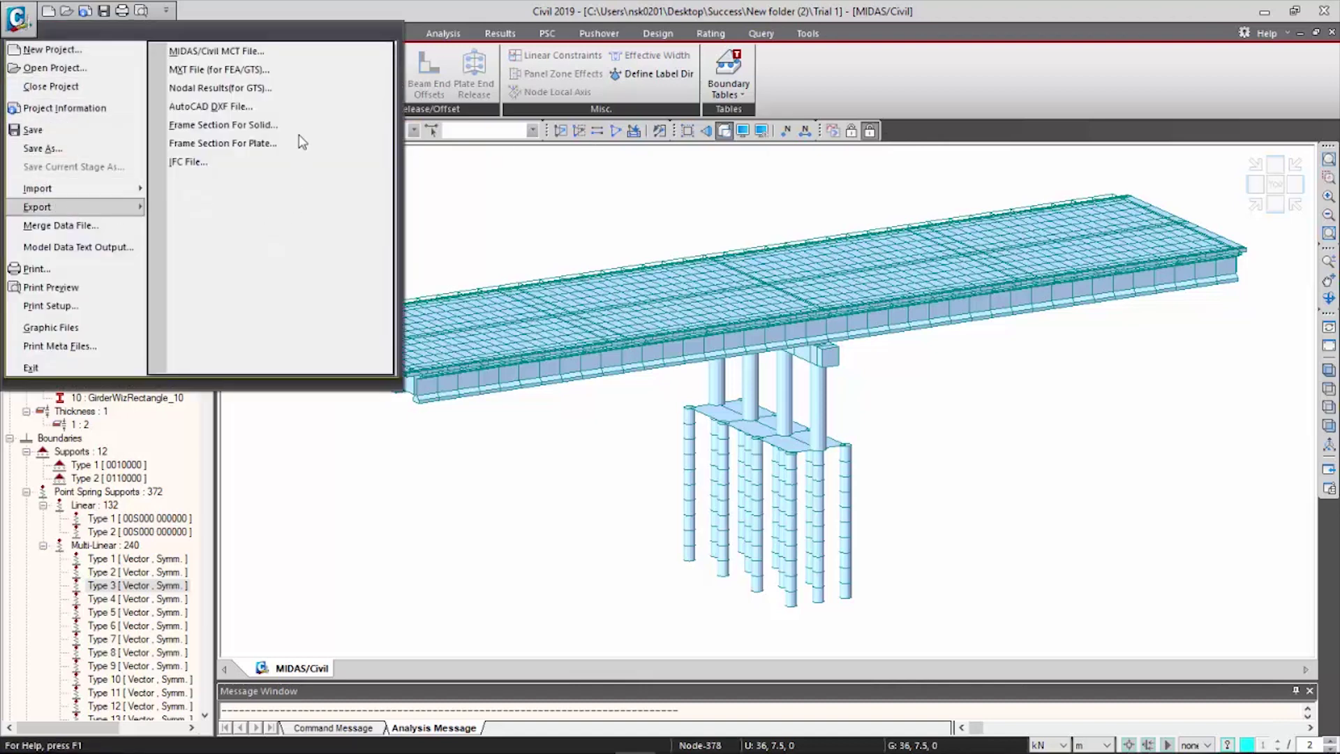
pyautogui.click(210, 88)
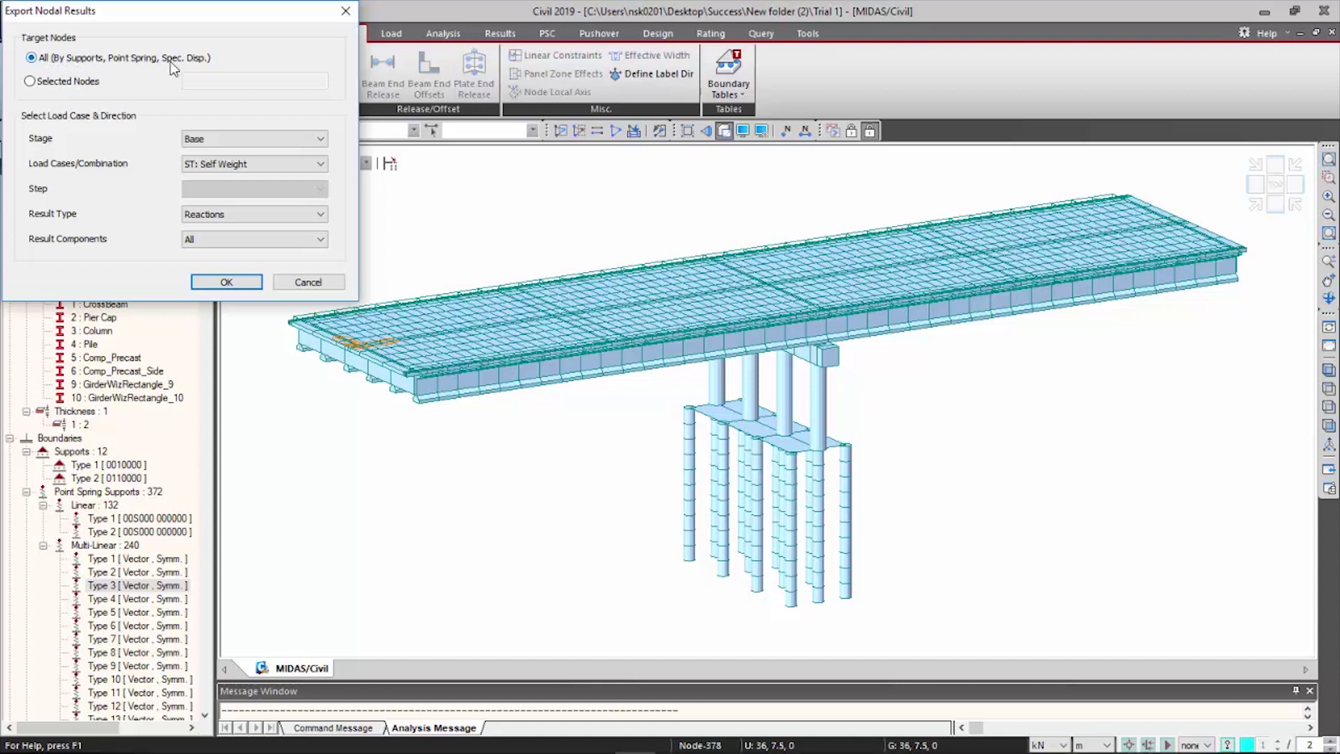
# - Export all reaction components at all supported nodes for stage Base and load case ST: Self Weight
pyautogui.click(271, 143)
pyautogui.click(270, 152)
pyautogui.click(295, 215)
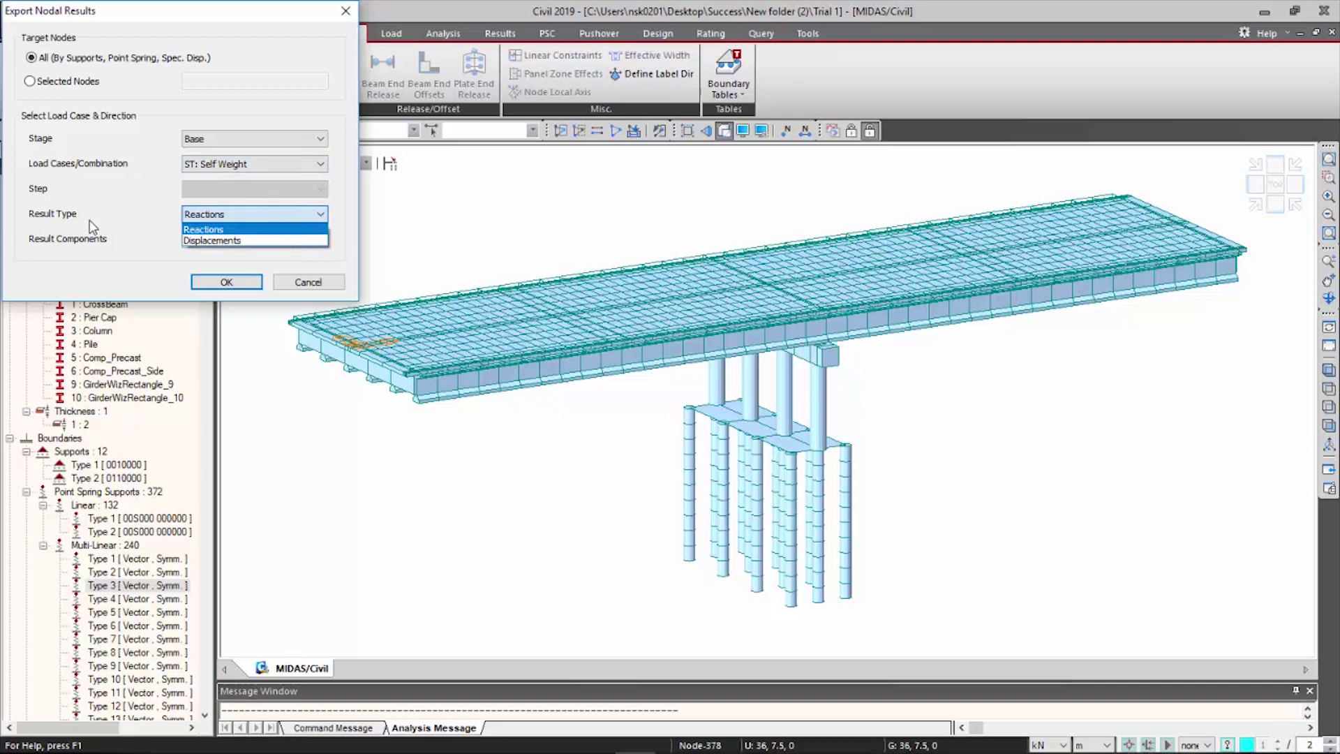
pyautogui.click(231, 229)
pyautogui.click(238, 241)
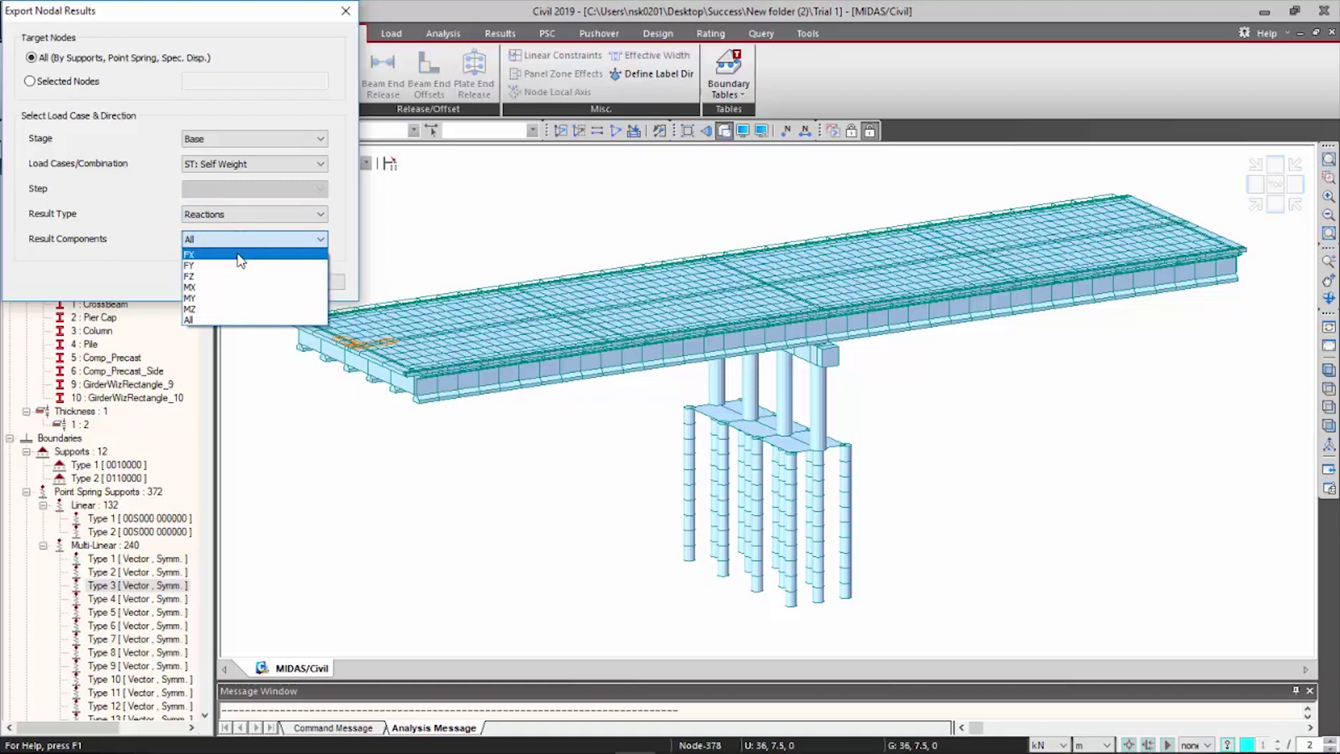
pyautogui.click(143, 235)
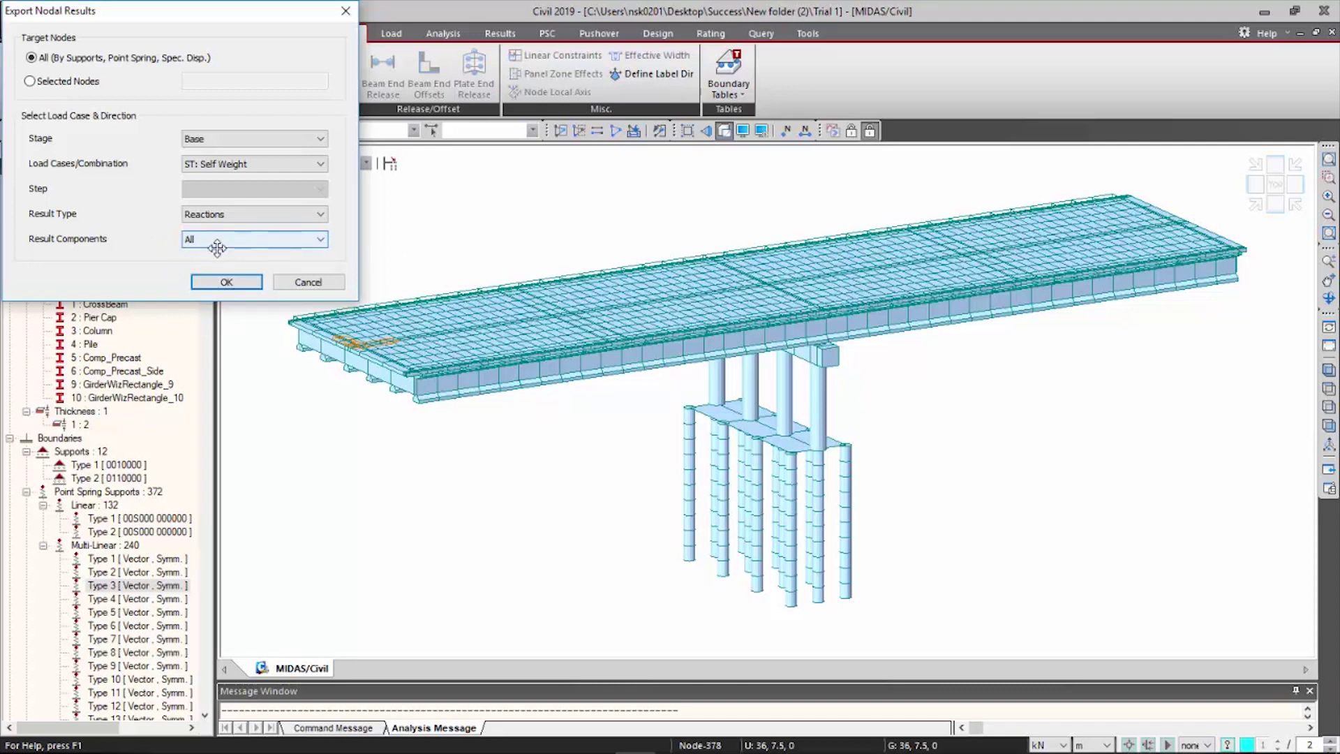
pyautogui.click(227, 282)
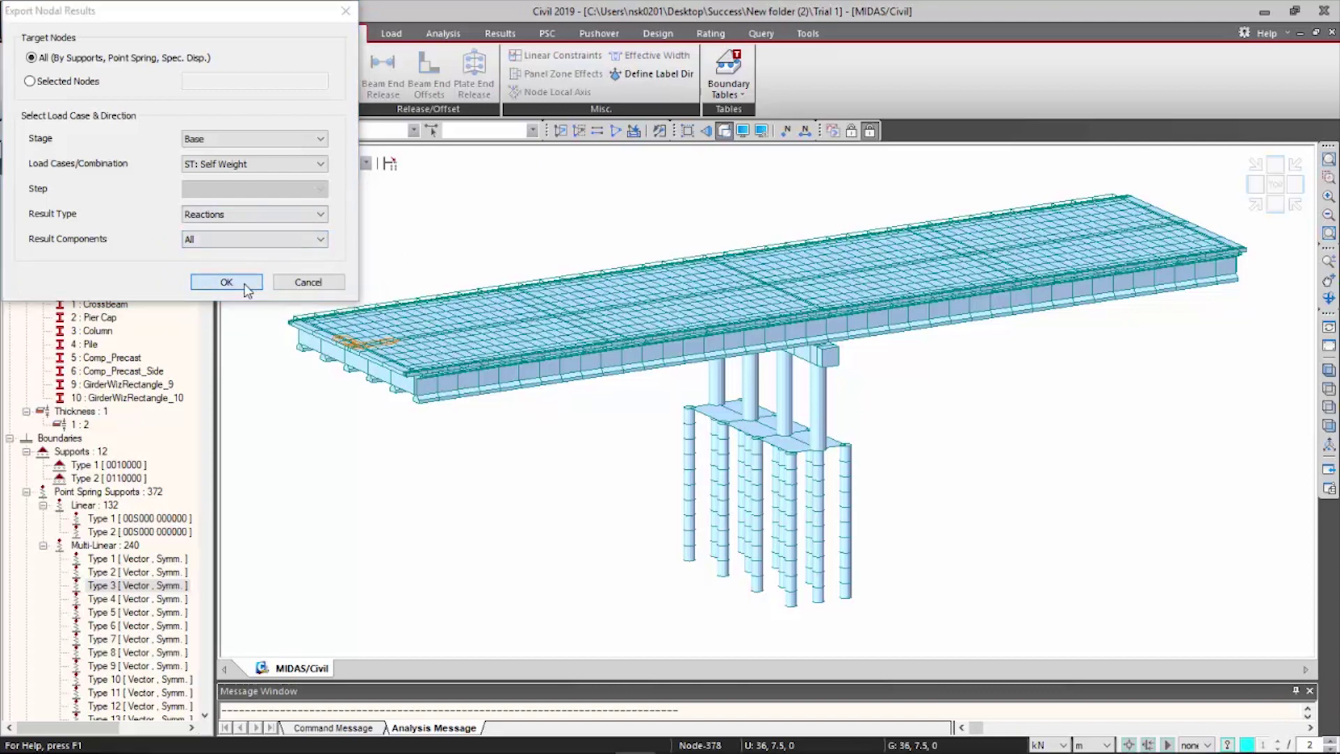
pyautogui.click(515, 507)
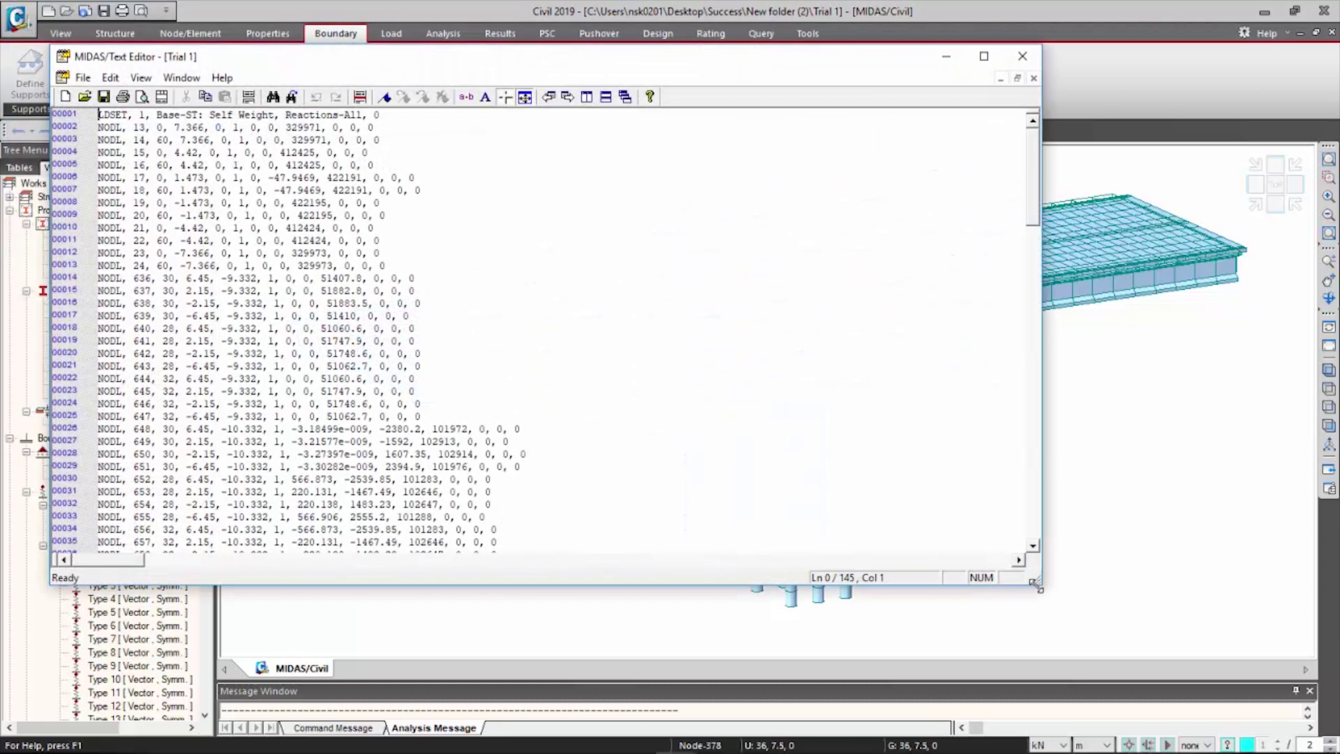
# - Look through the exported nodal reactions text beside the model, and minimize the text editor
pyautogui.moveTo(1035, 583); pyautogui.dragTo(689, 695)
pyautogui.scroll(-4, 684, 342)
pyautogui.click(684, 342)
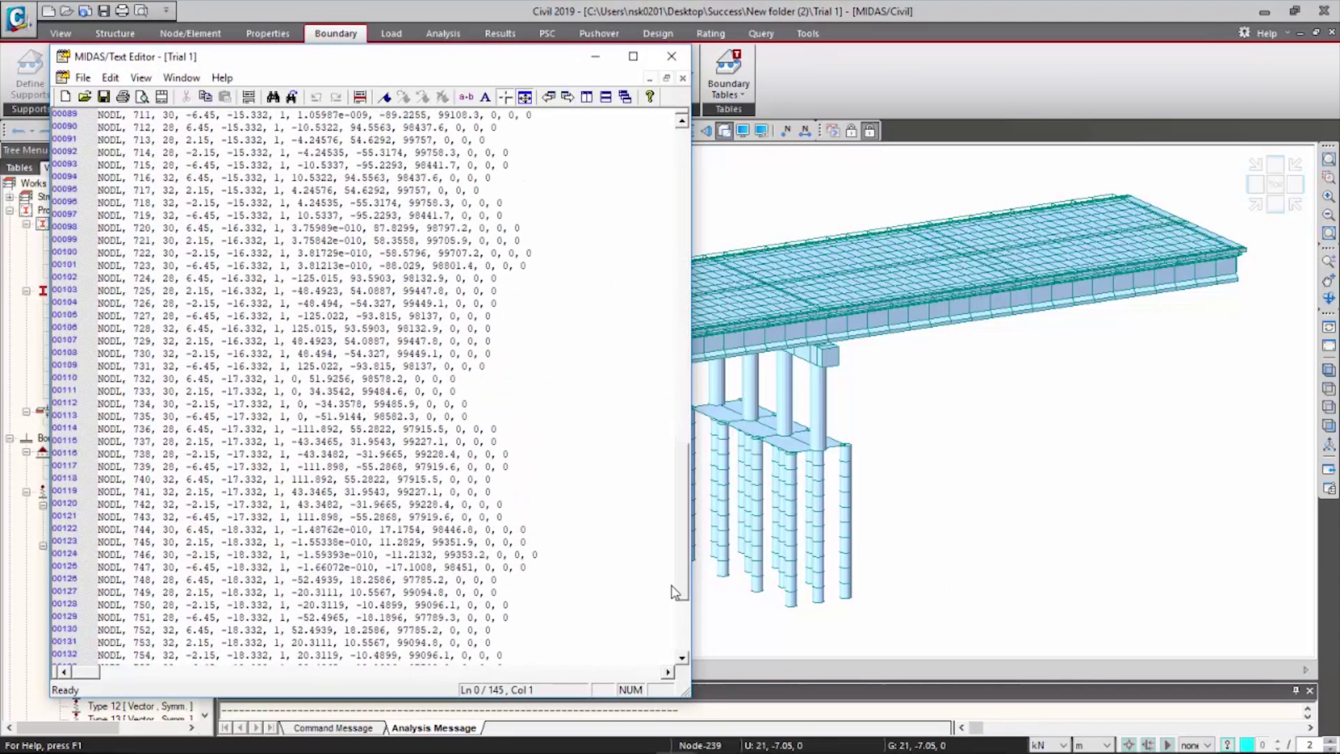
pyautogui.scroll(18, 670, 373)
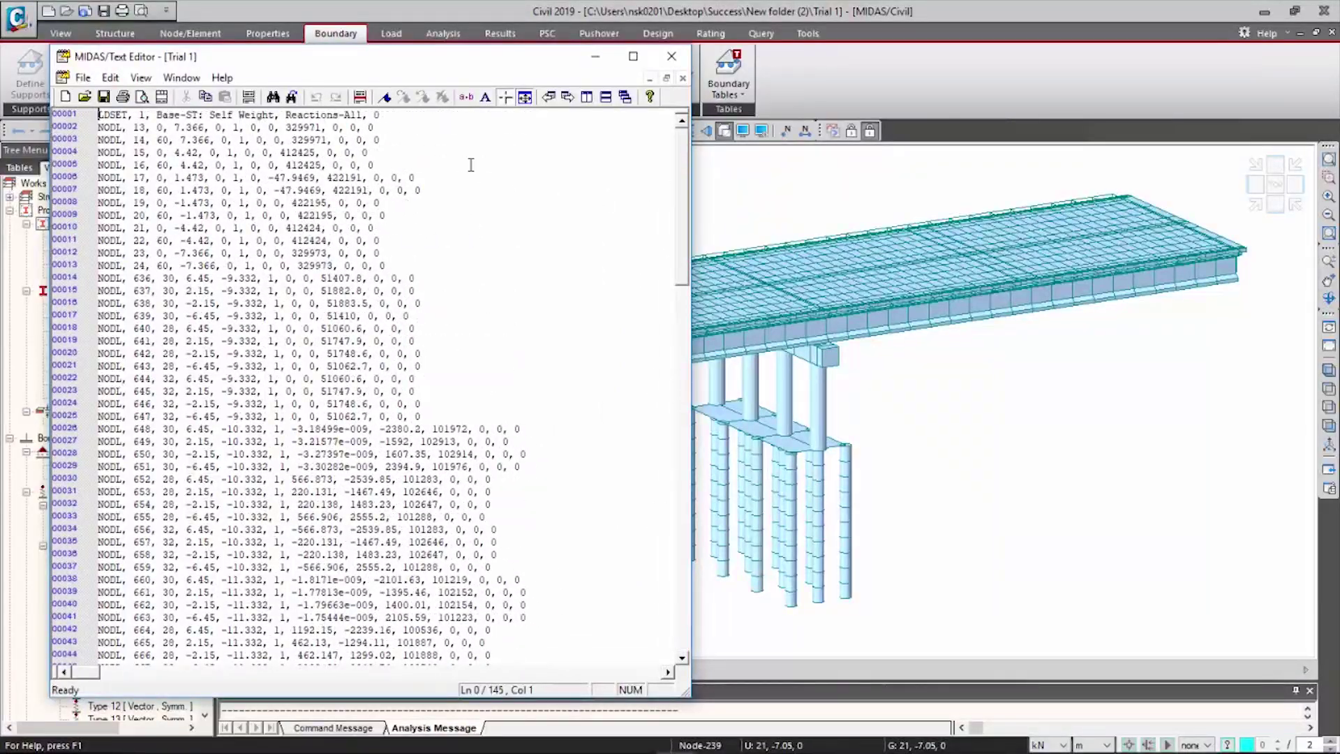
pyautogui.click(600, 60)
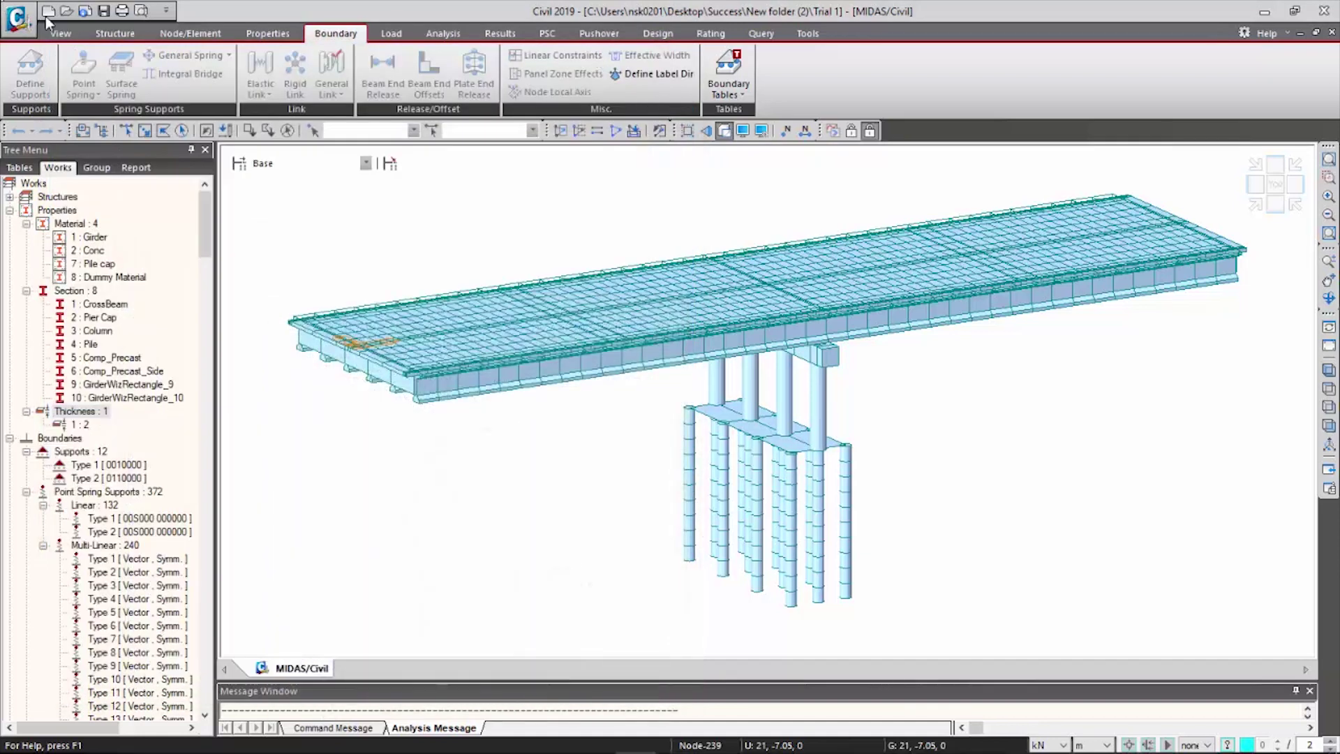
# - Export the bridge model as an MXT file for FEA/GTS, named Trial 1, in New folder (2)
pyautogui.click(20, 17)
pyautogui.moveTo(110, 215)
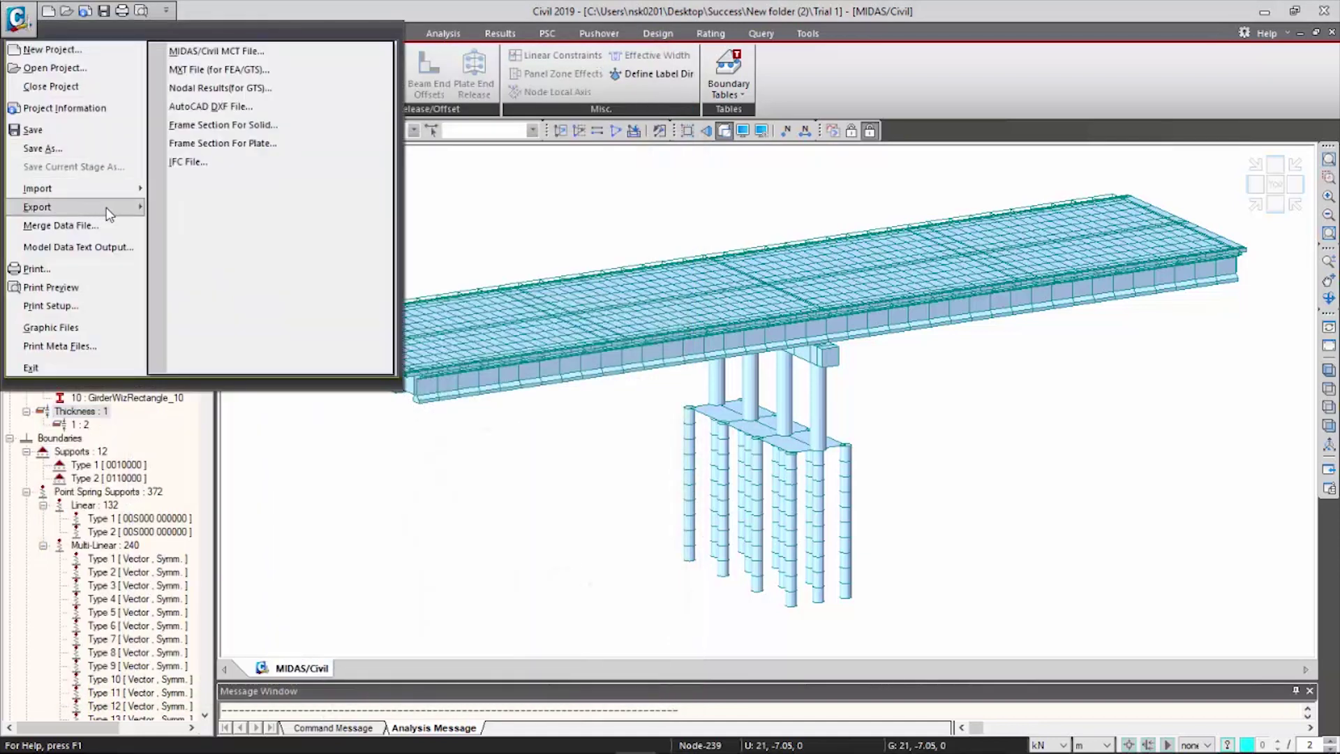
pyautogui.click(183, 72)
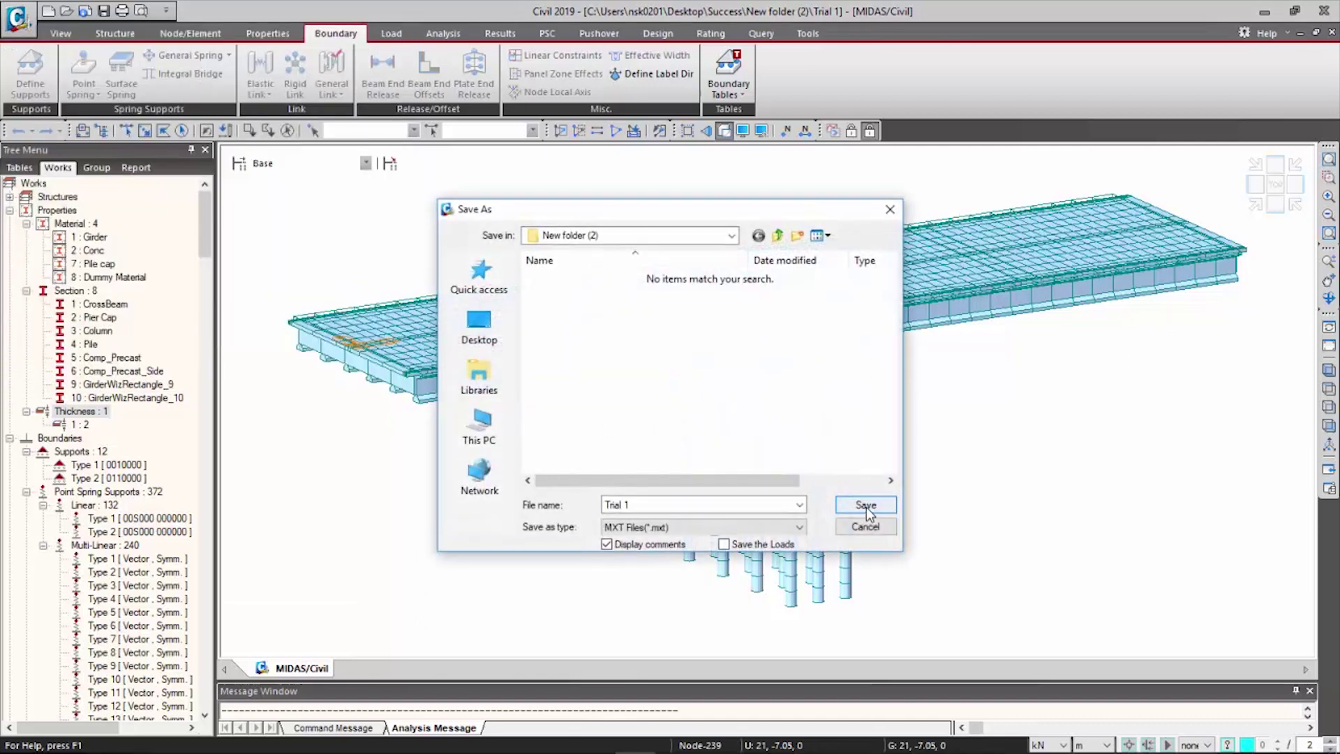
pyautogui.click(866, 507)
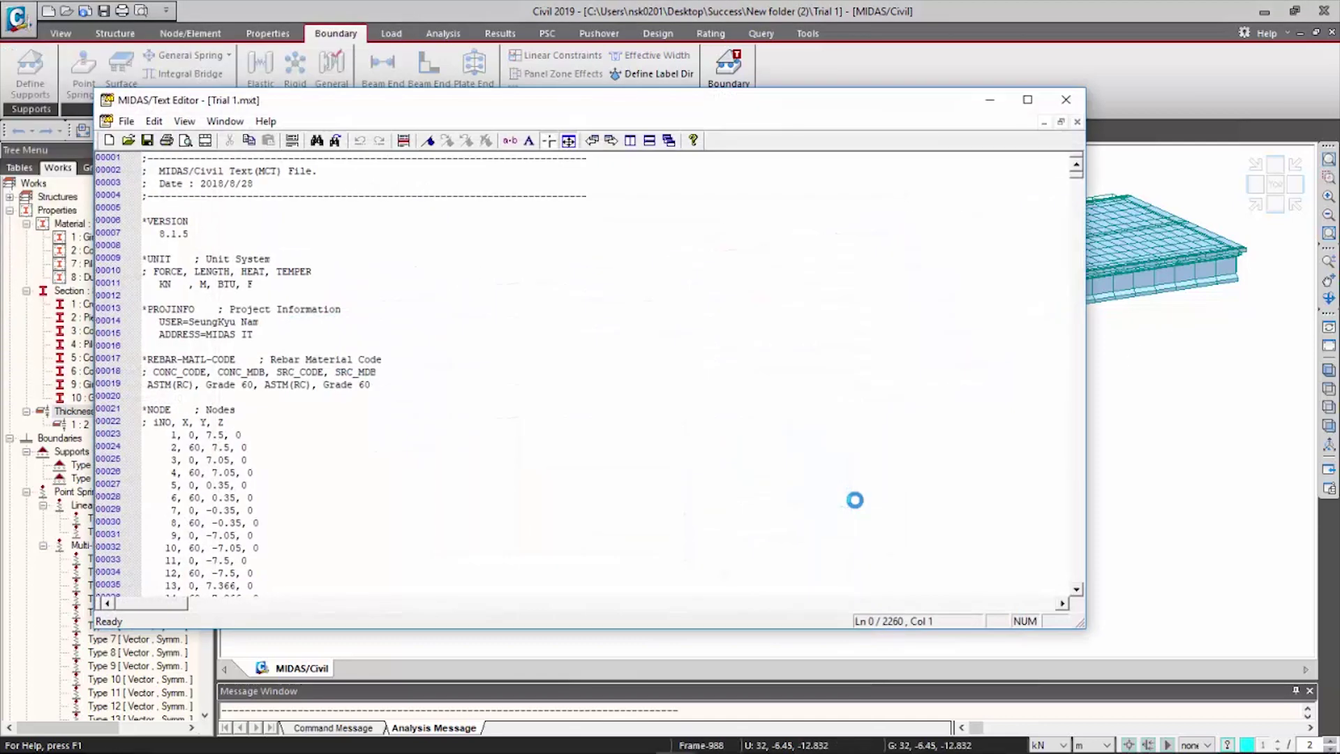
# - Look through the header and node list of the exported Trial 1.mxt, and minimize the text editor
pyautogui.moveTo(1082, 626); pyautogui.dragTo(616, 749)
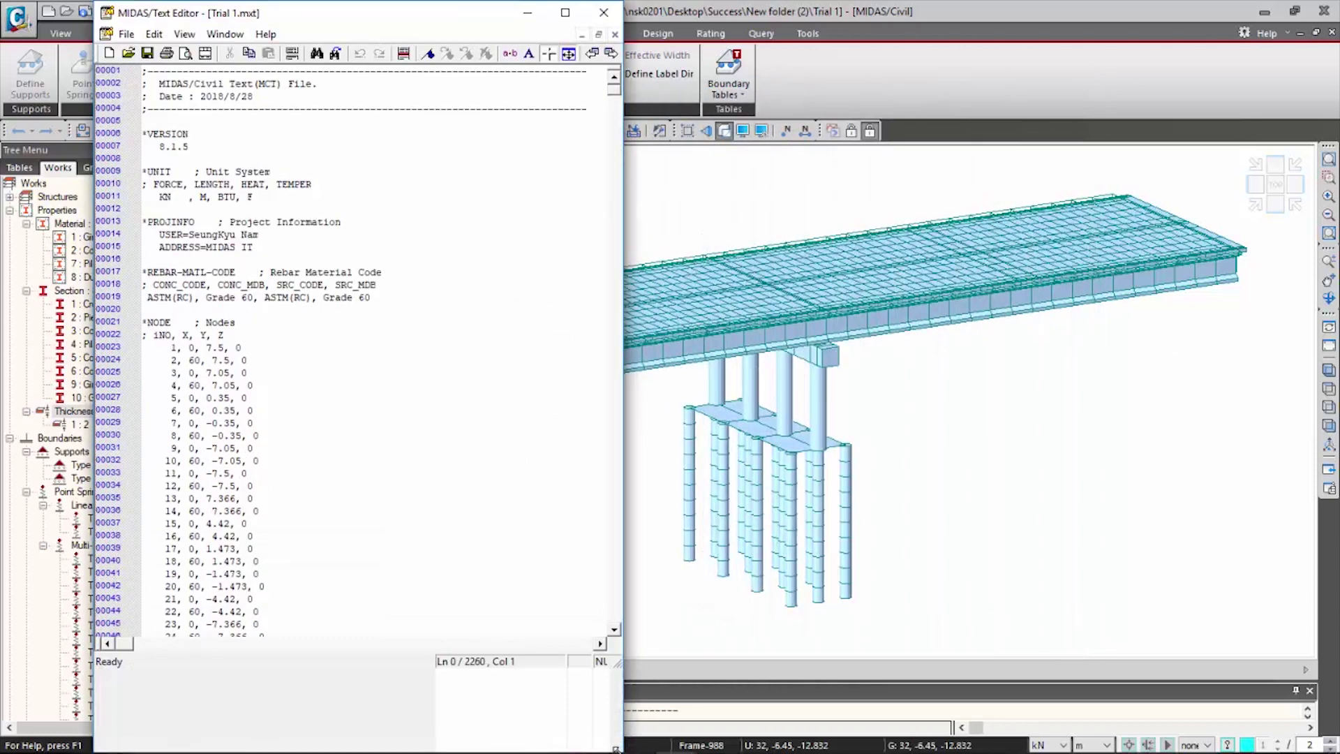
pyautogui.scroll(-19, 487, 380)
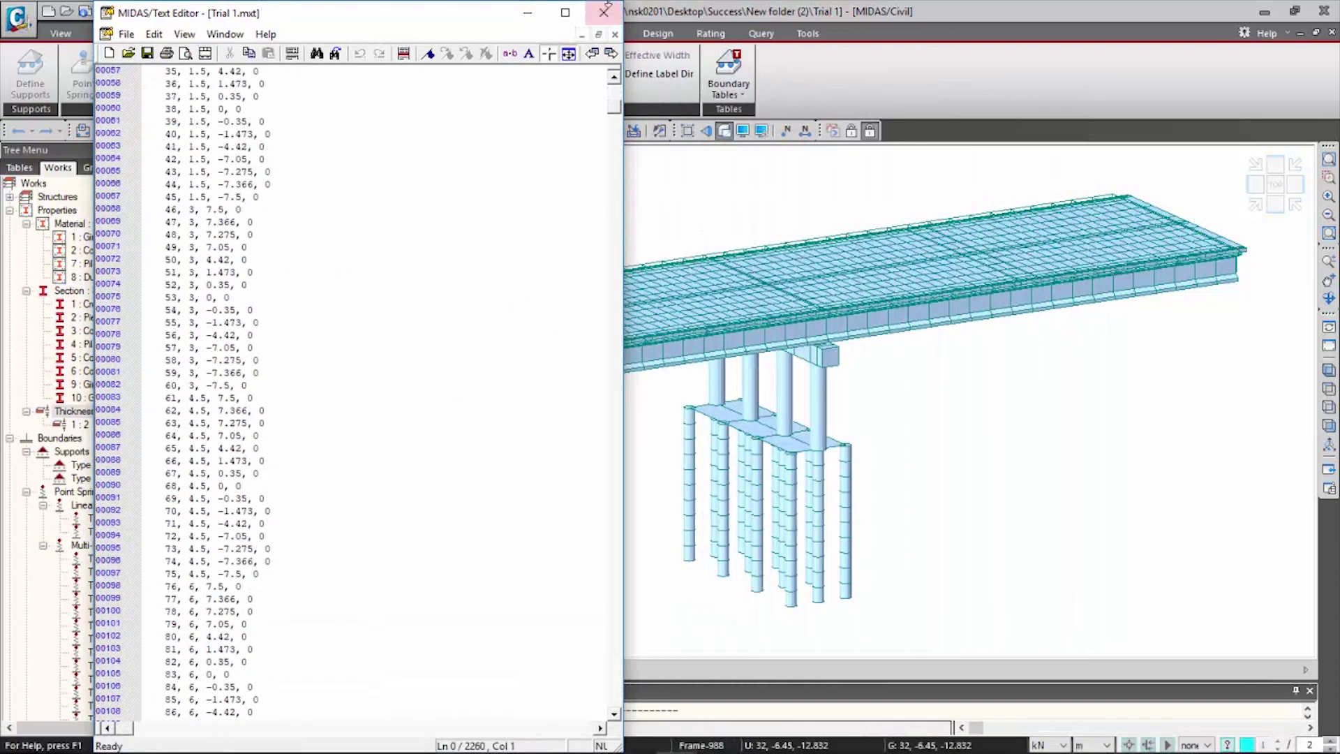
pyautogui.click(528, 13)
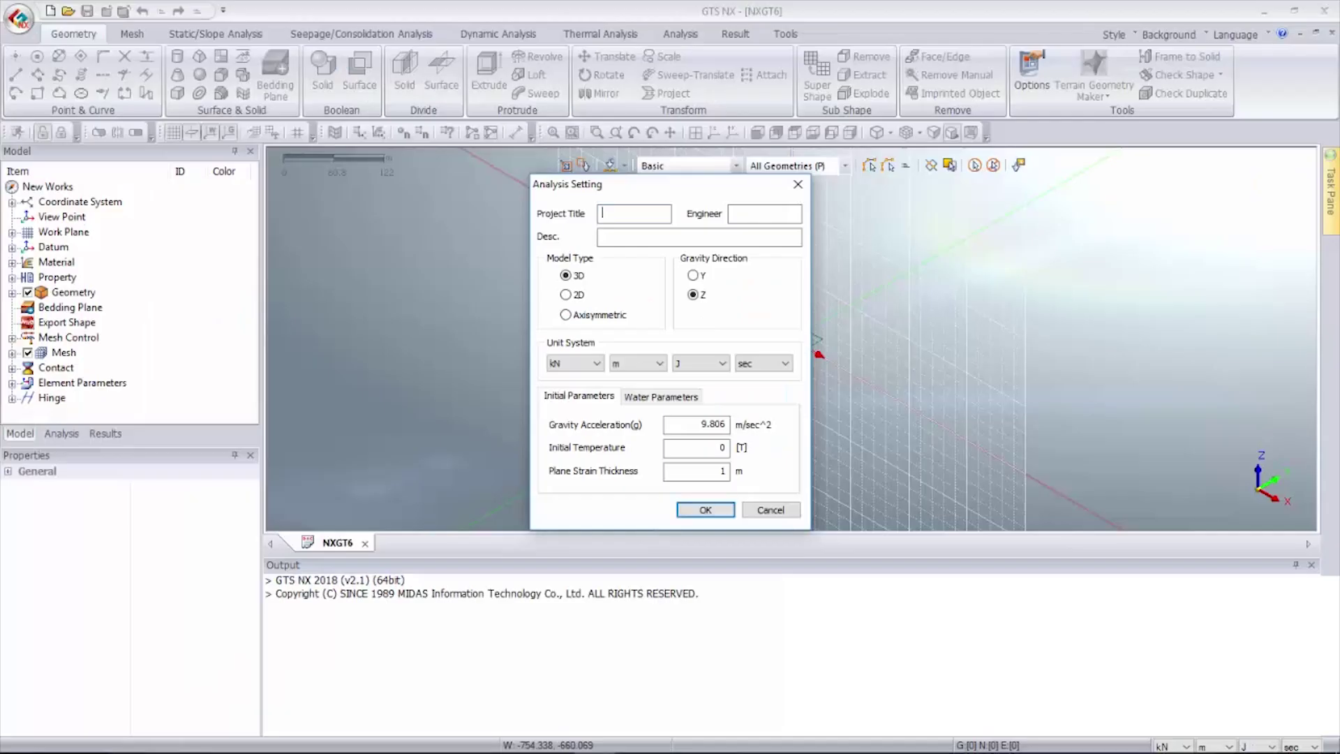
# - In GTS NX, accept the 3D analysis settings with Z gravity and import the midas MXT file Trial 1.mxt
pyautogui.click(705, 510)
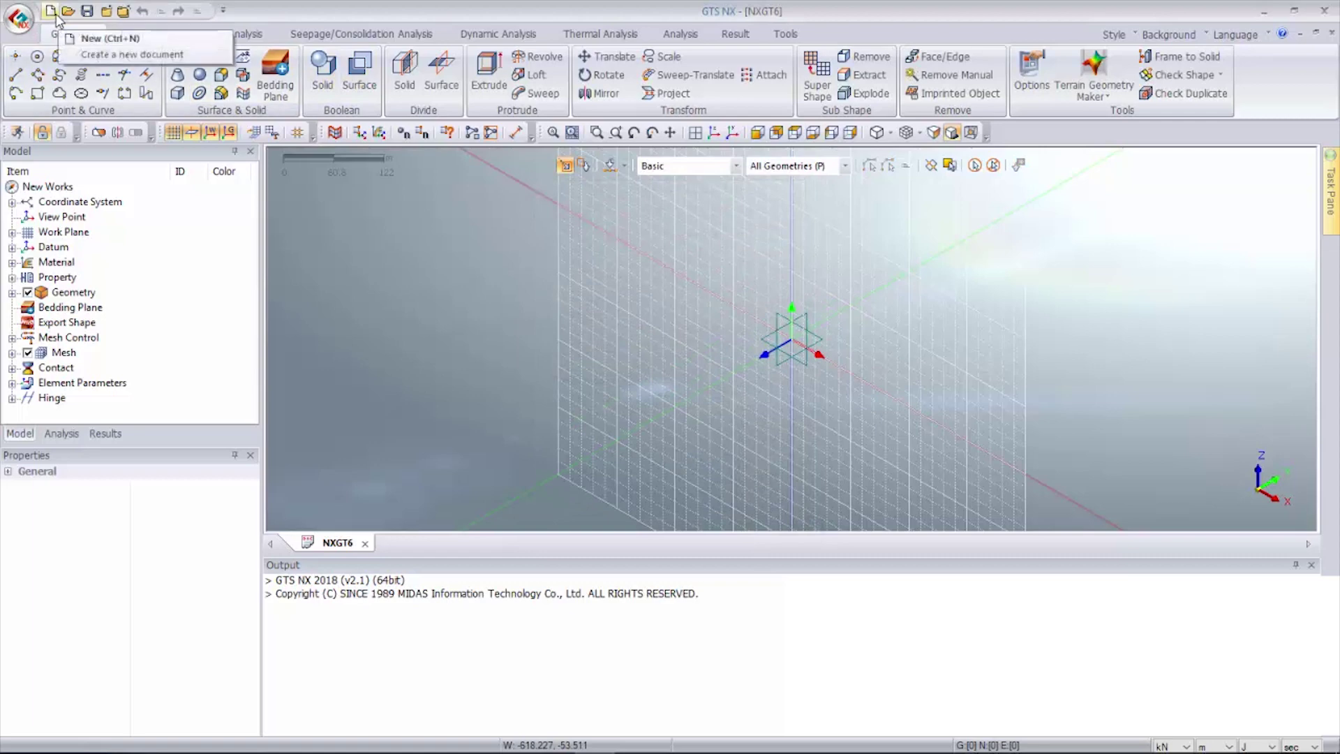
pyautogui.click(20, 20)
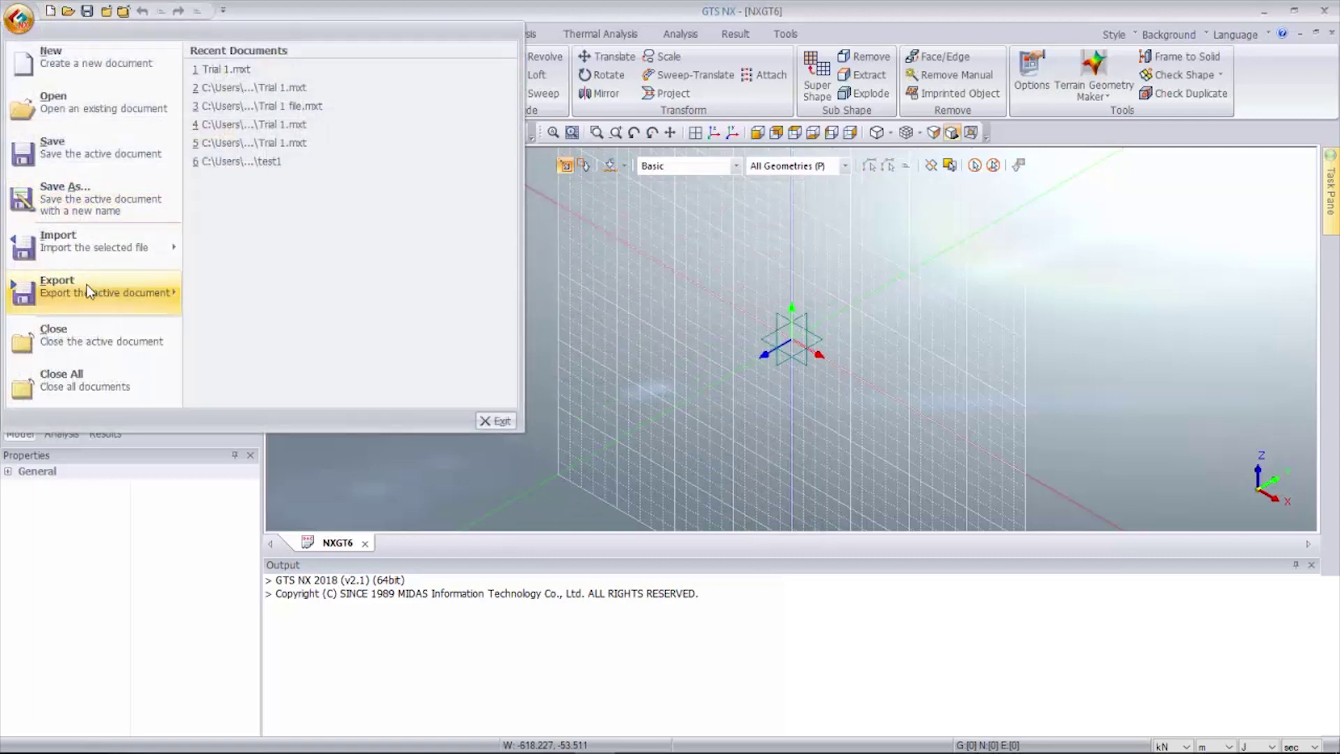
pyautogui.moveTo(92, 290)
pyautogui.moveTo(109, 248)
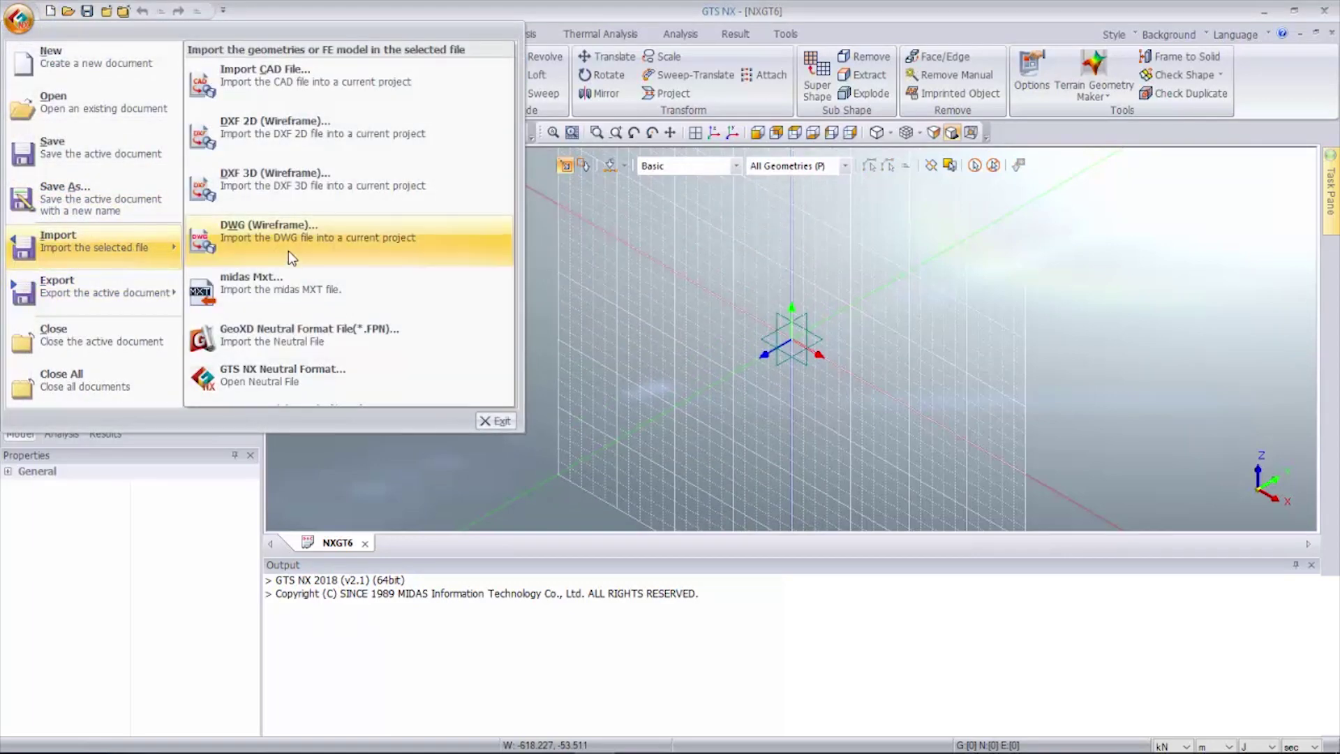
pyautogui.click(292, 289)
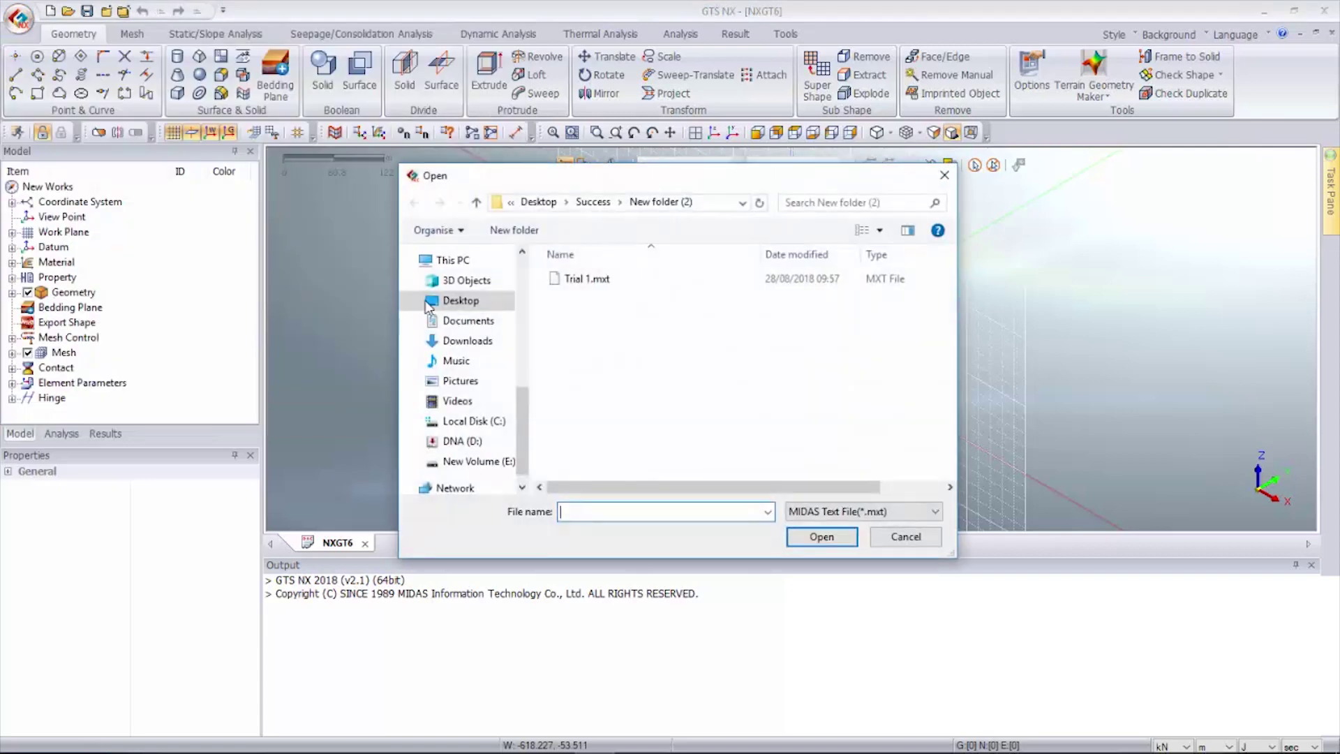
pyautogui.click(632, 280)
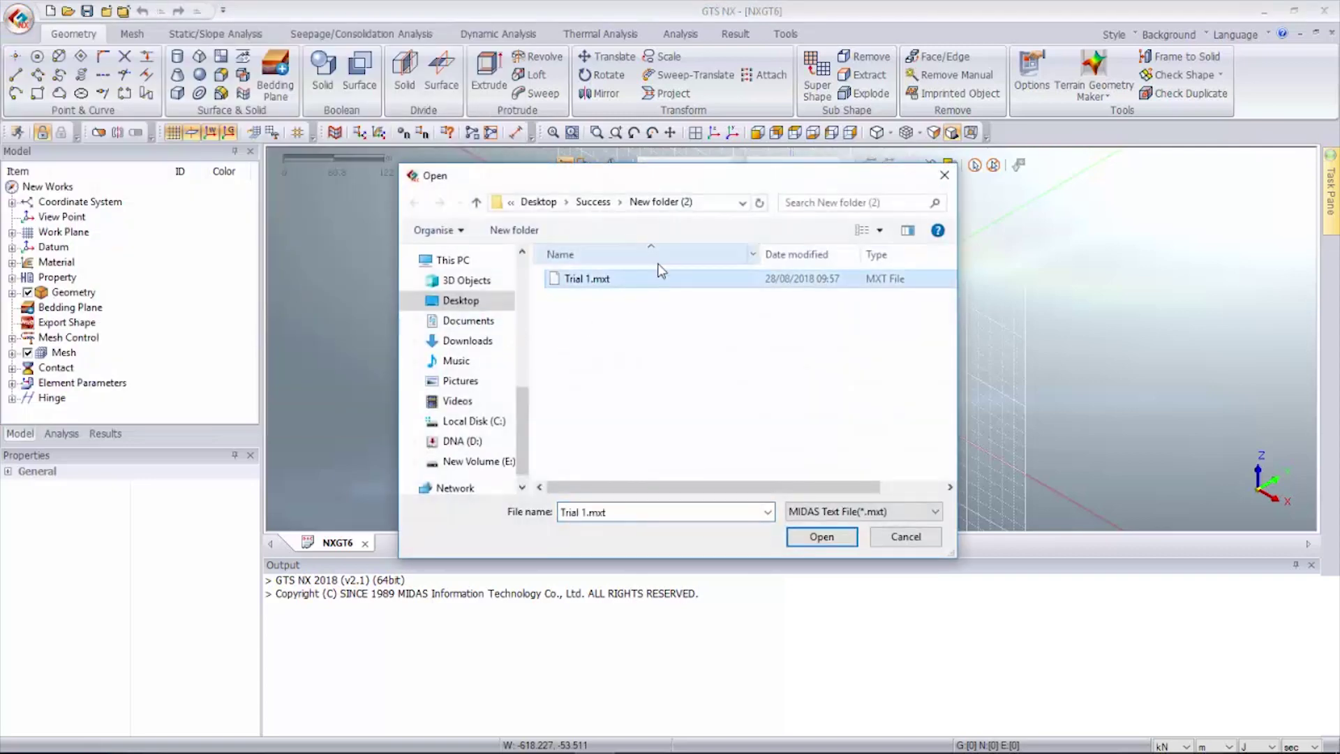
pyautogui.click(831, 542)
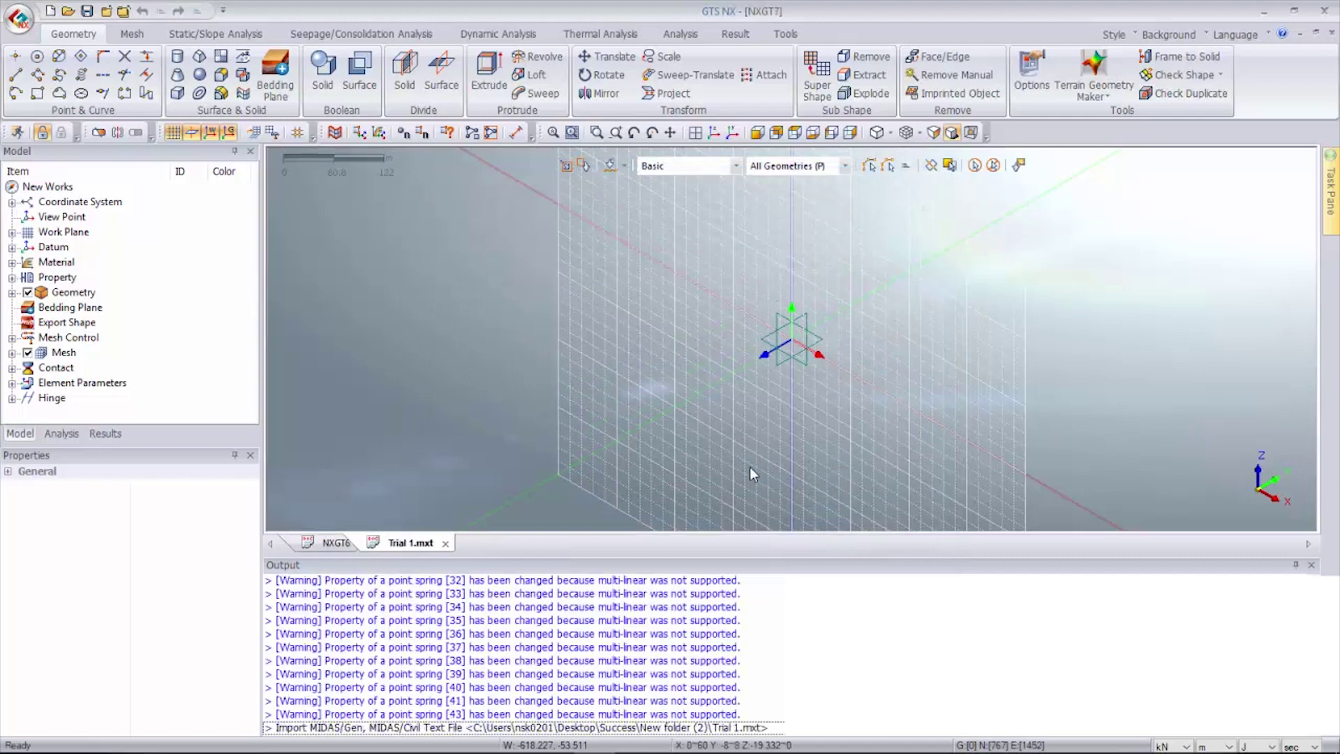
# - Start a solid soil box in Geometry Set-1 with X width 130, Y width 70 and height 35
pyautogui.scroll(1, 816, 356)
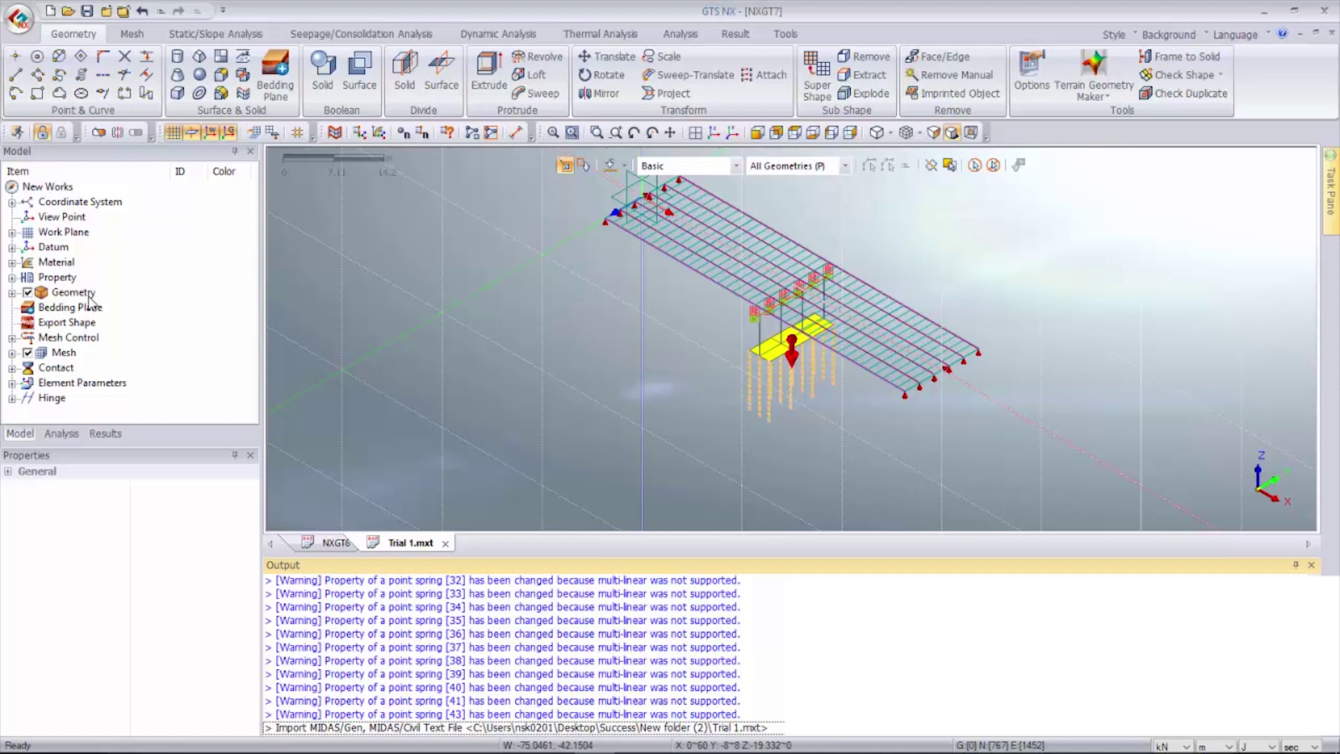
pyautogui.click(179, 94)
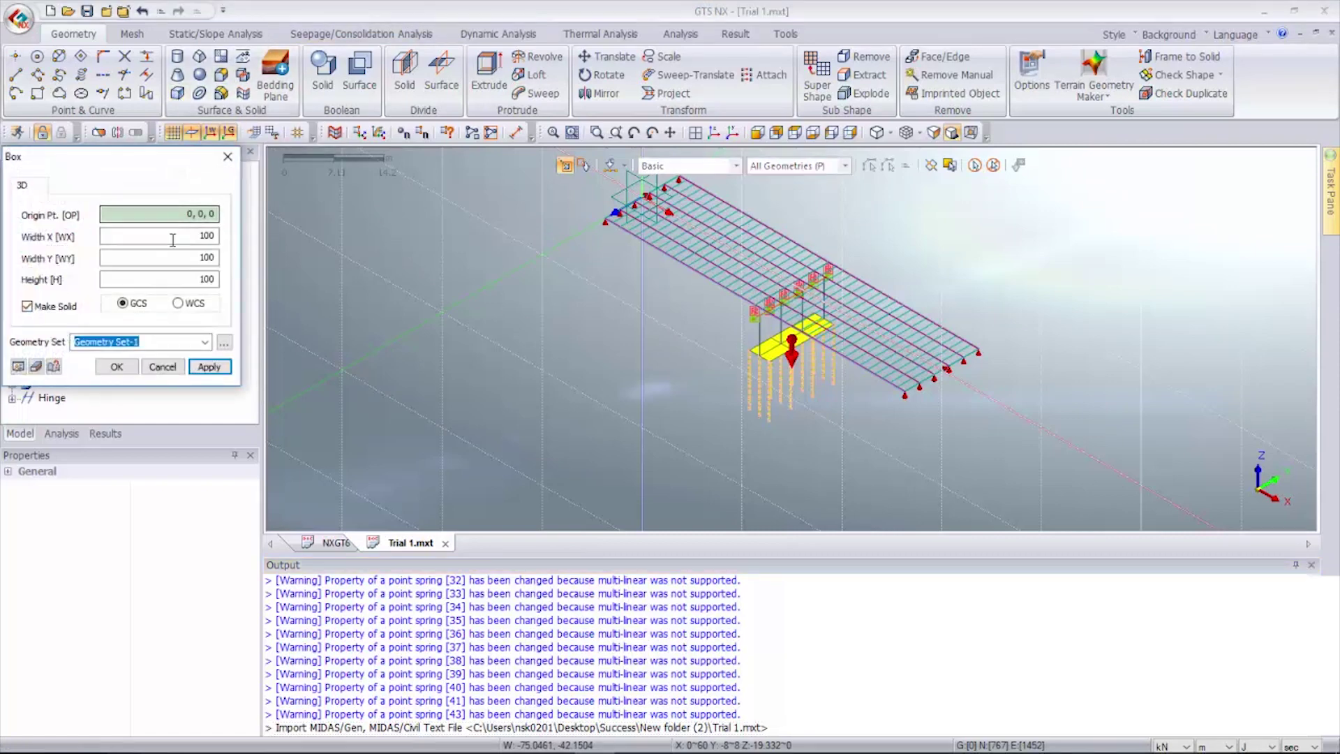
pyautogui.click(357, 239)
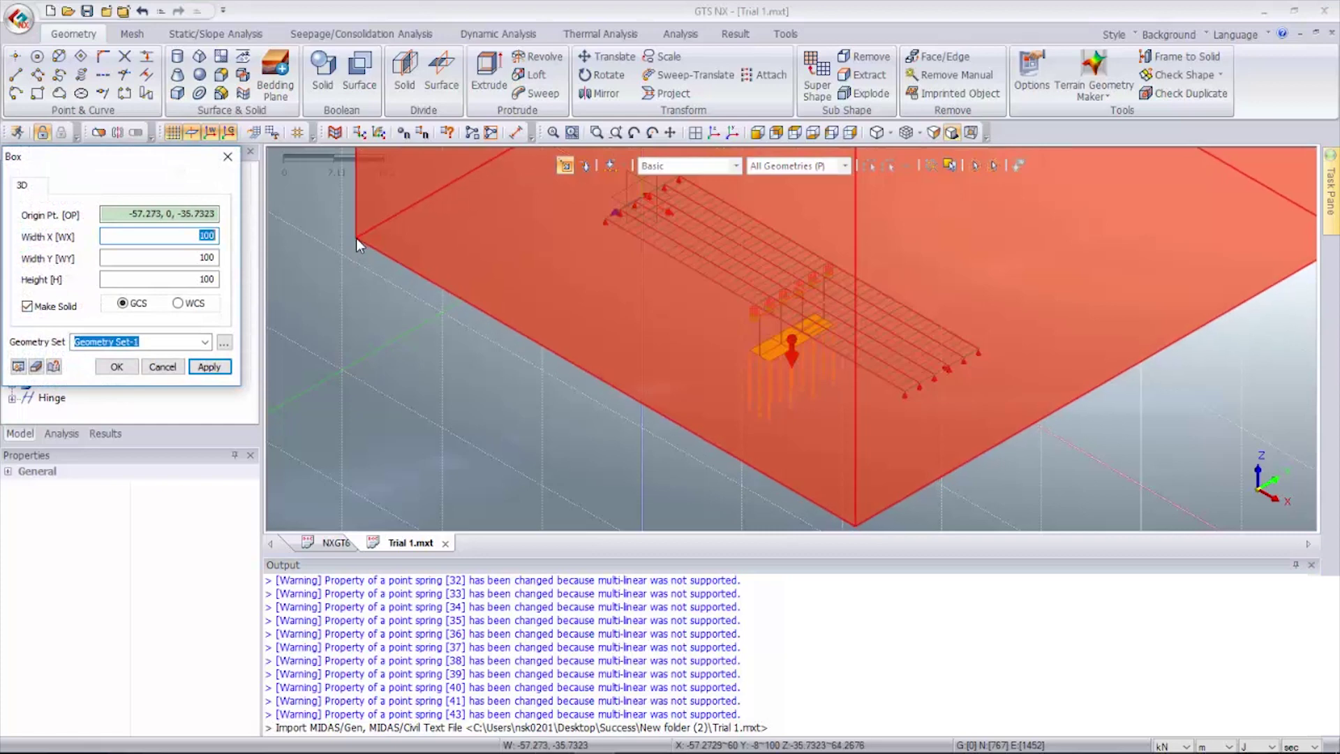
pyautogui.write('130')
pyautogui.press('Tab')
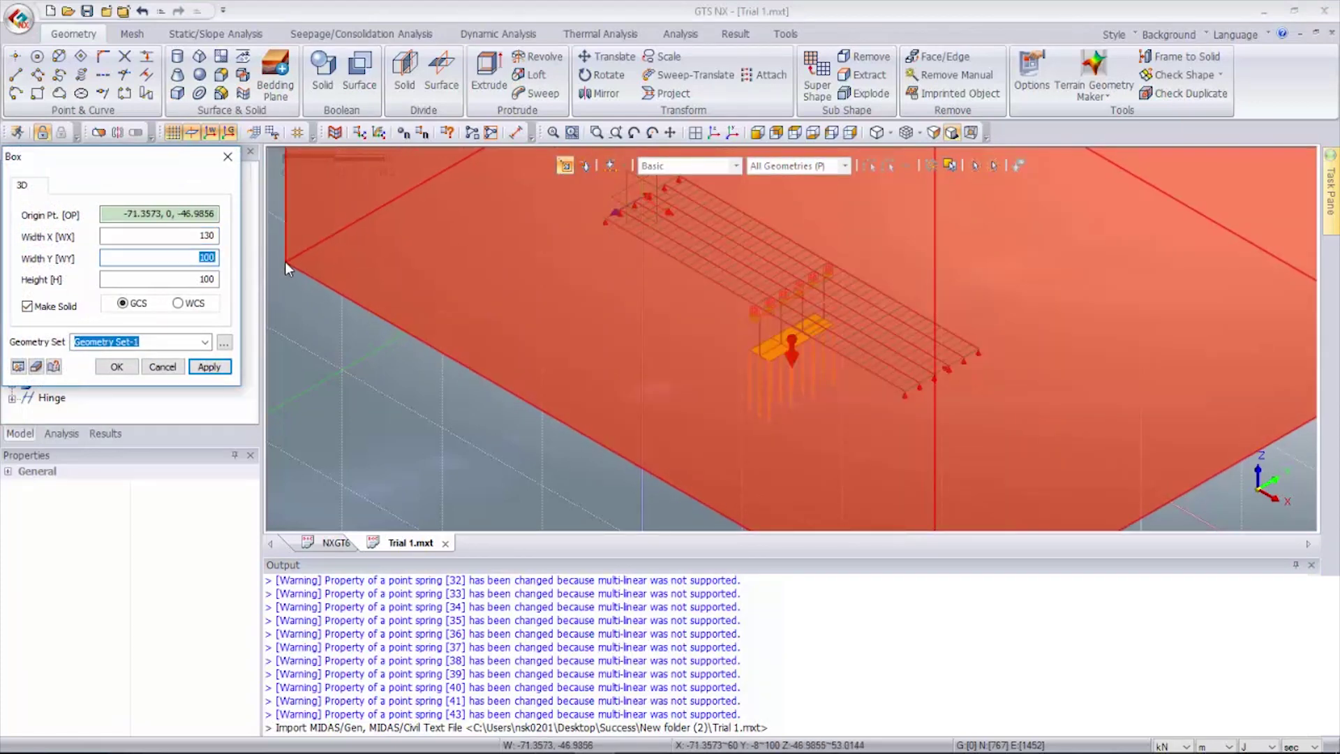
pyautogui.write('70')
pyautogui.press('Tab')
pyautogui.write('3')
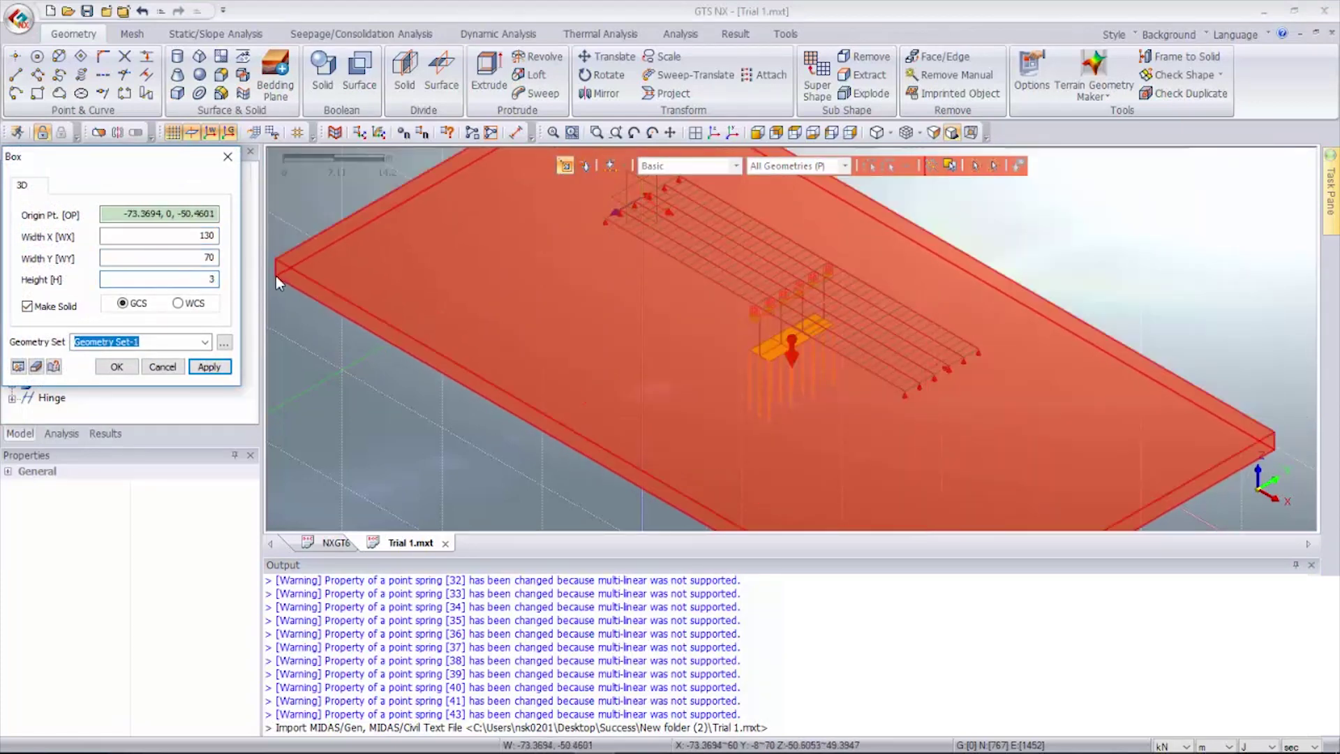
pyautogui.write('5')
# - Set the soil box's origin to -35, -35, -44.332 and preview its placement below the bridge from the front
pyautogui.click(163, 218)
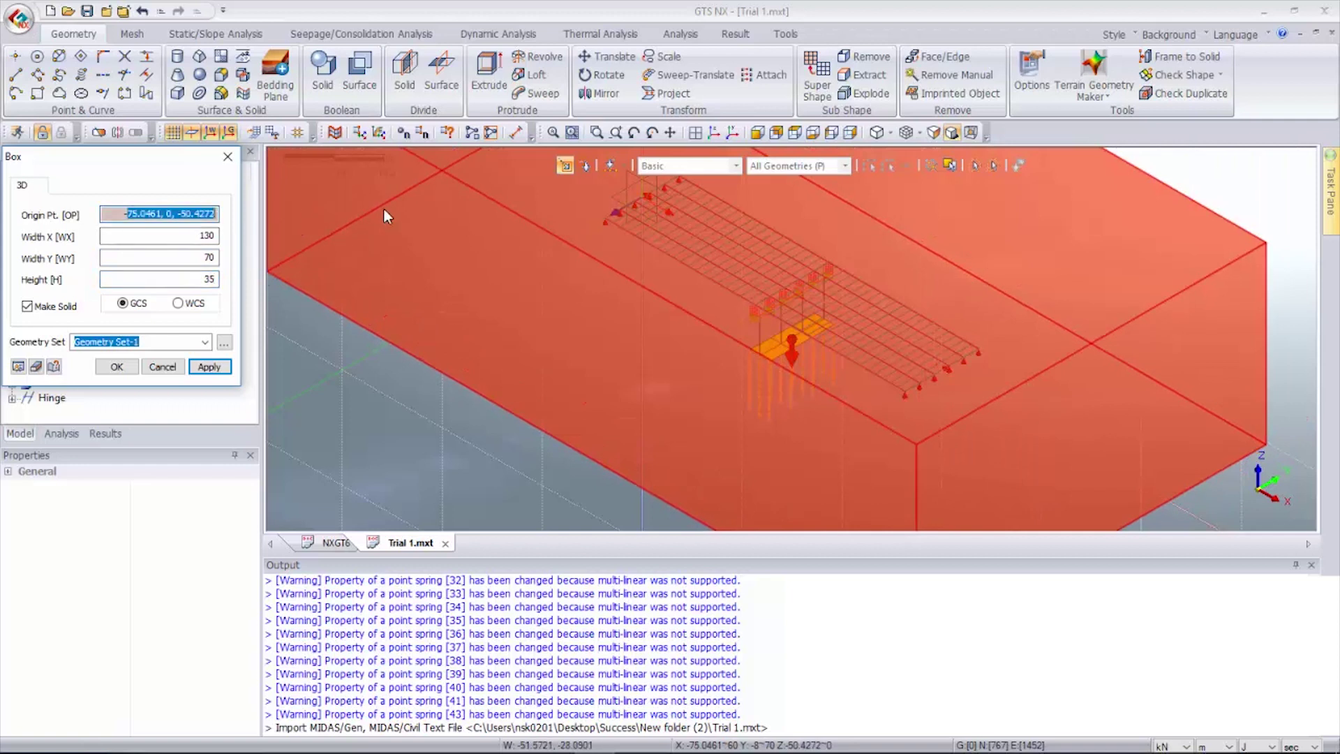
pyautogui.write('-35,-35')
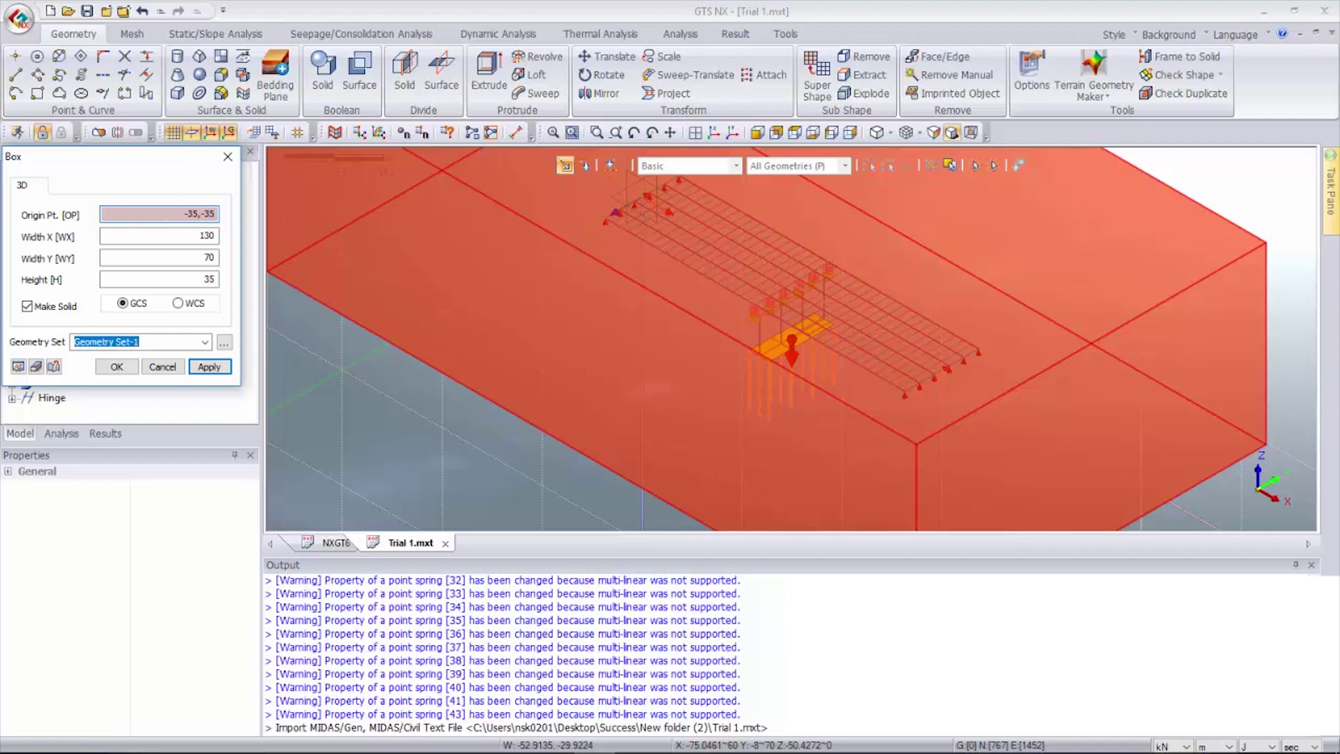
pyautogui.write(',44,')
pyautogui.write('332')
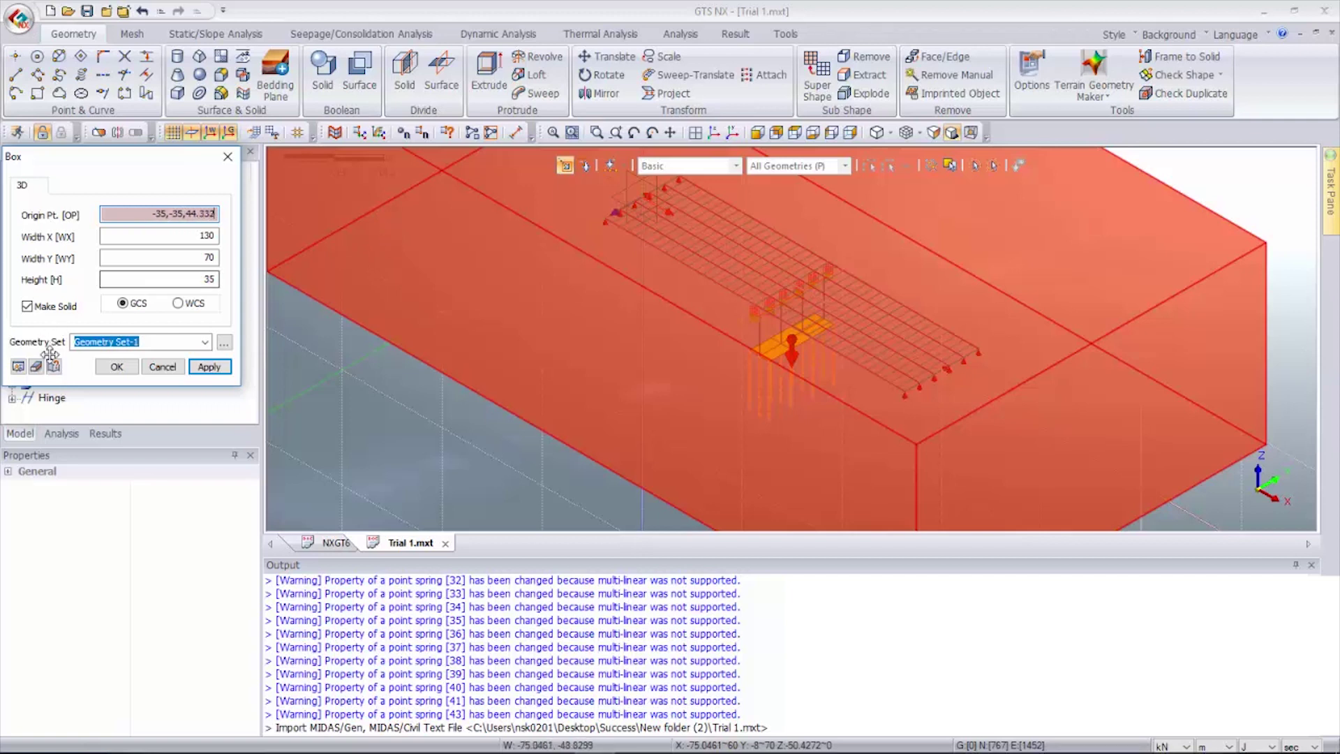
pyautogui.click(18, 366)
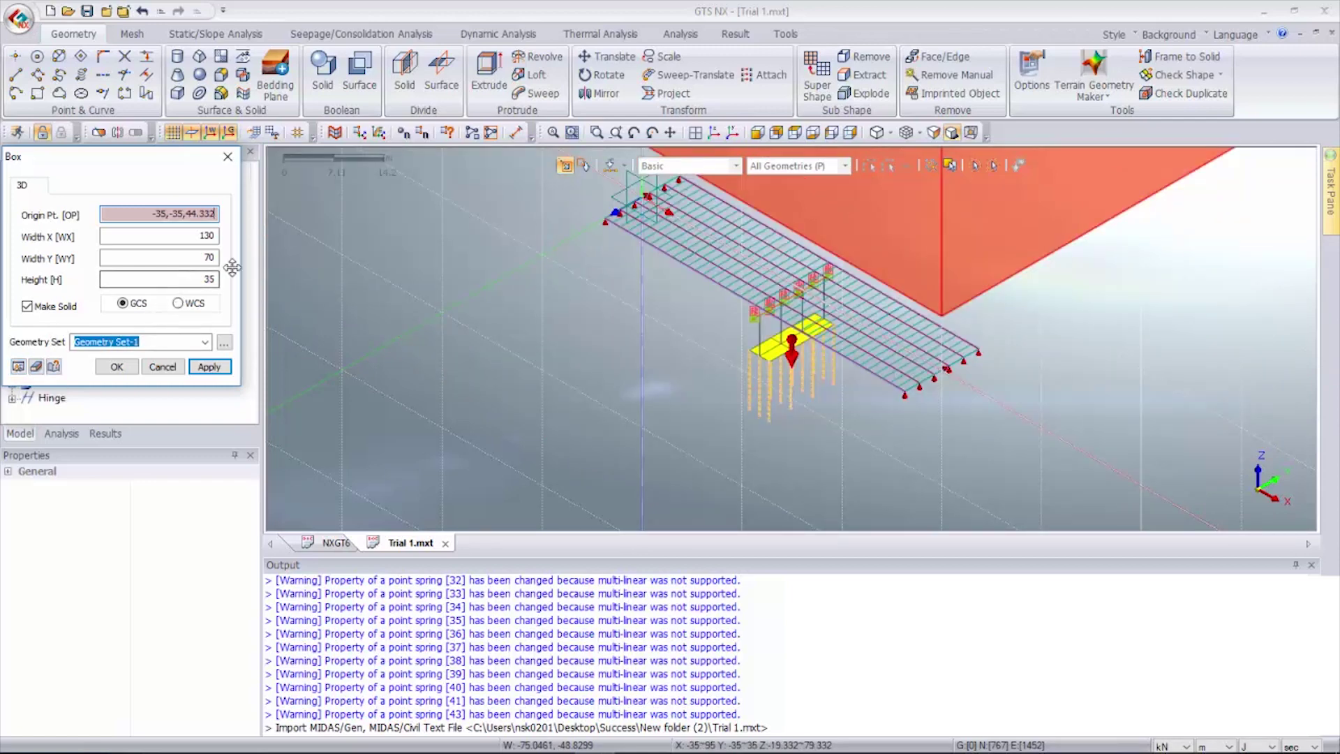
pyautogui.click(192, 213)
pyautogui.write('-')
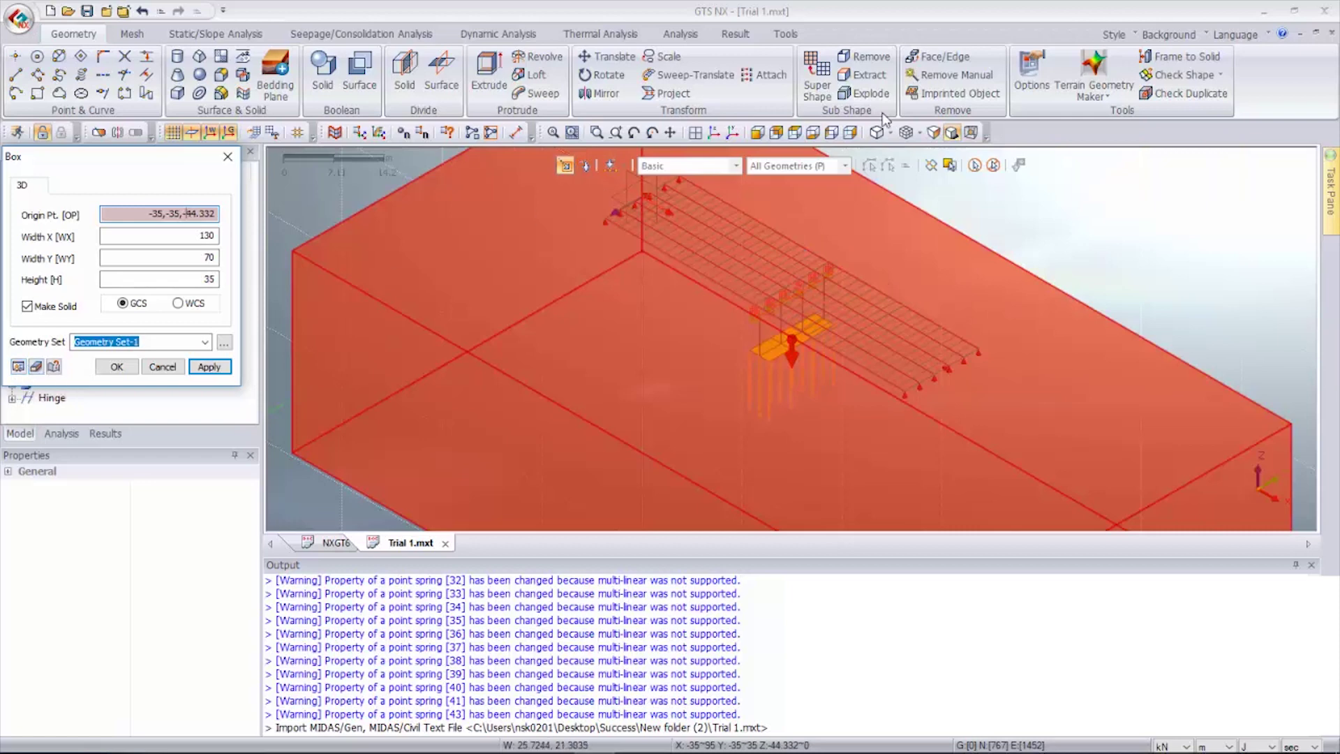
pyautogui.click(765, 132)
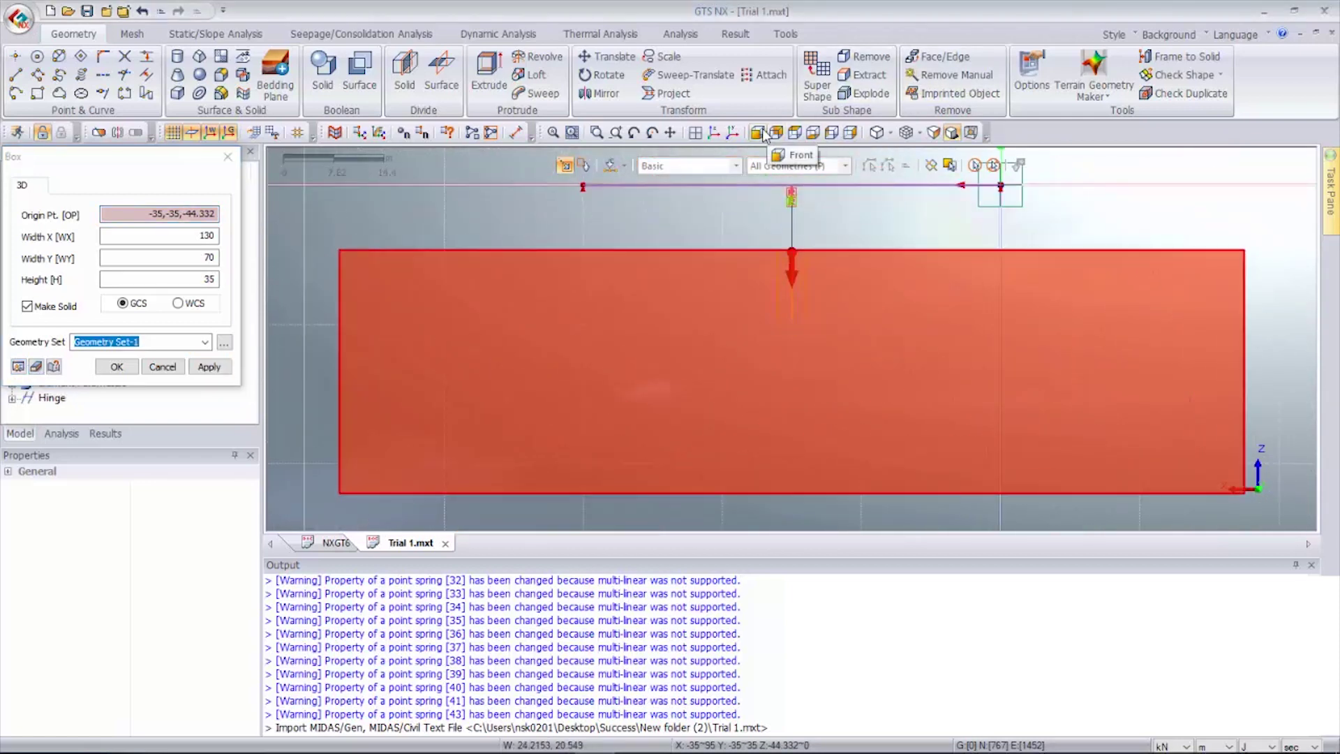
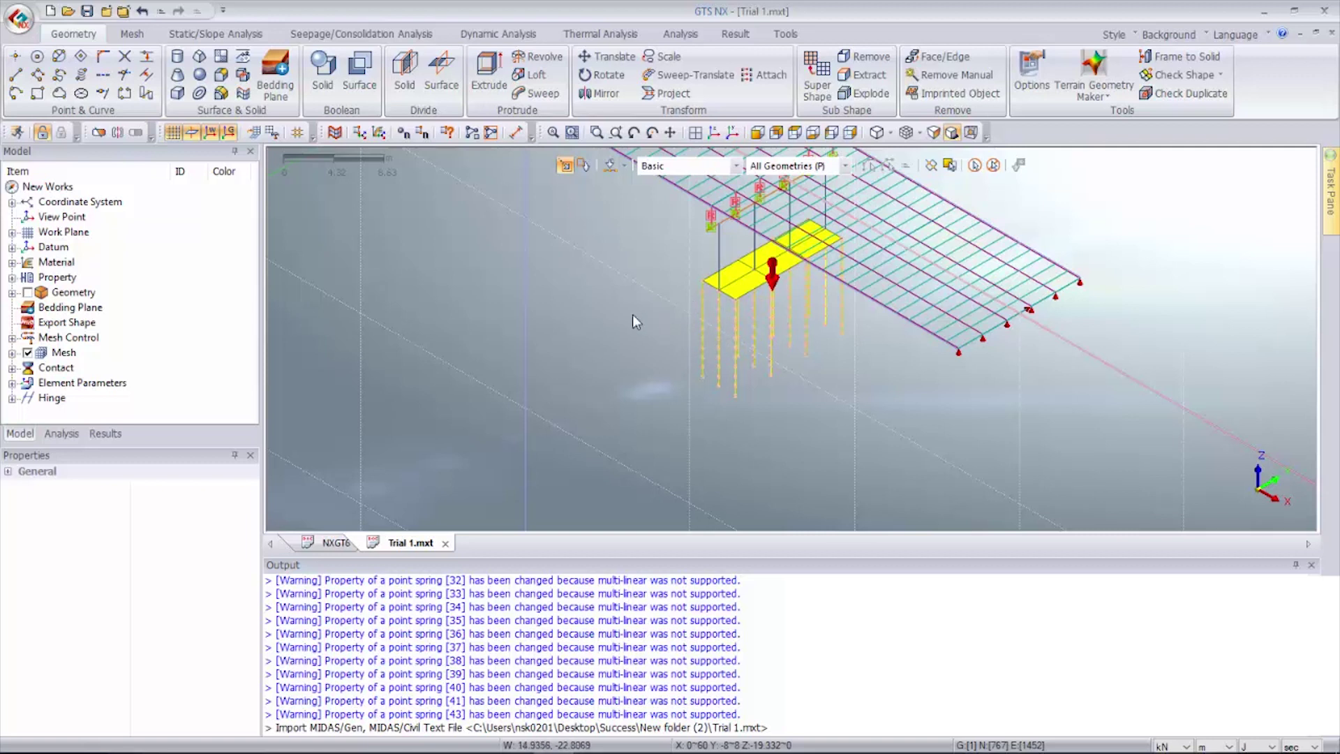
pyautogui.click(15, 62)
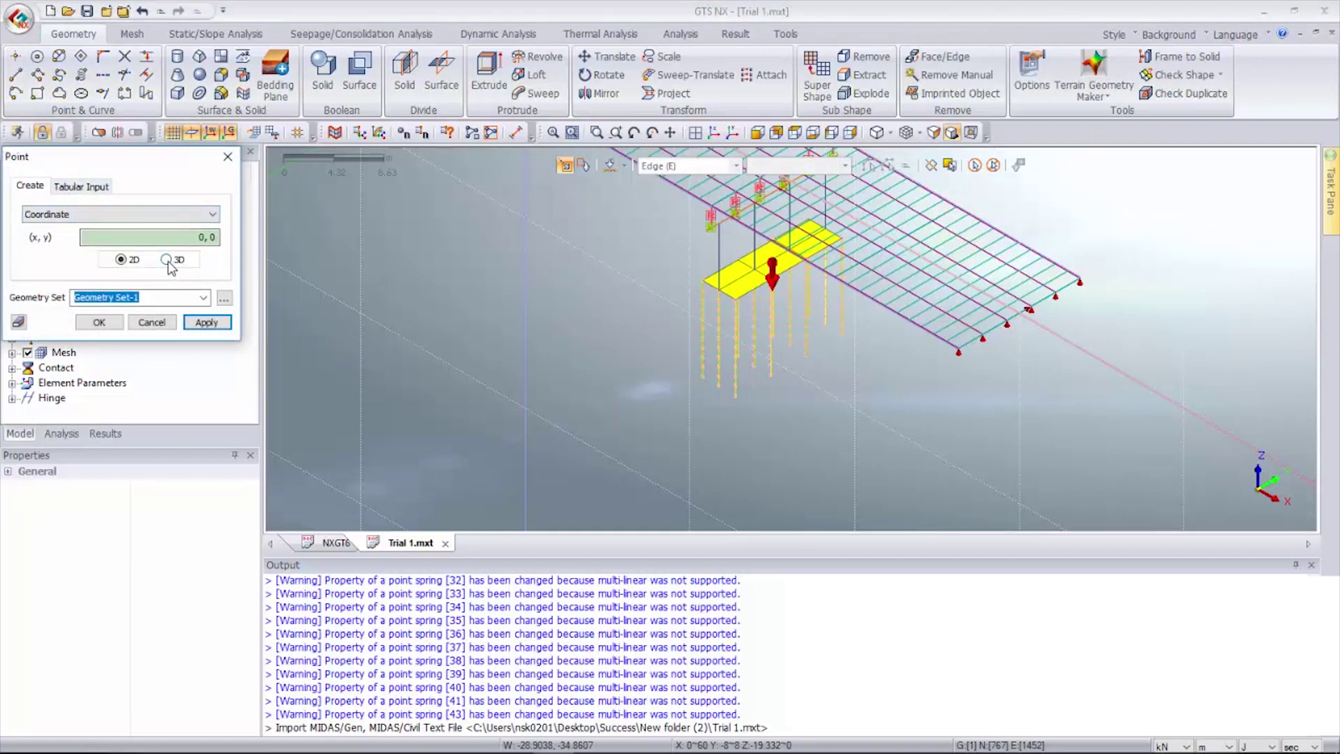
pyautogui.click(97, 212)
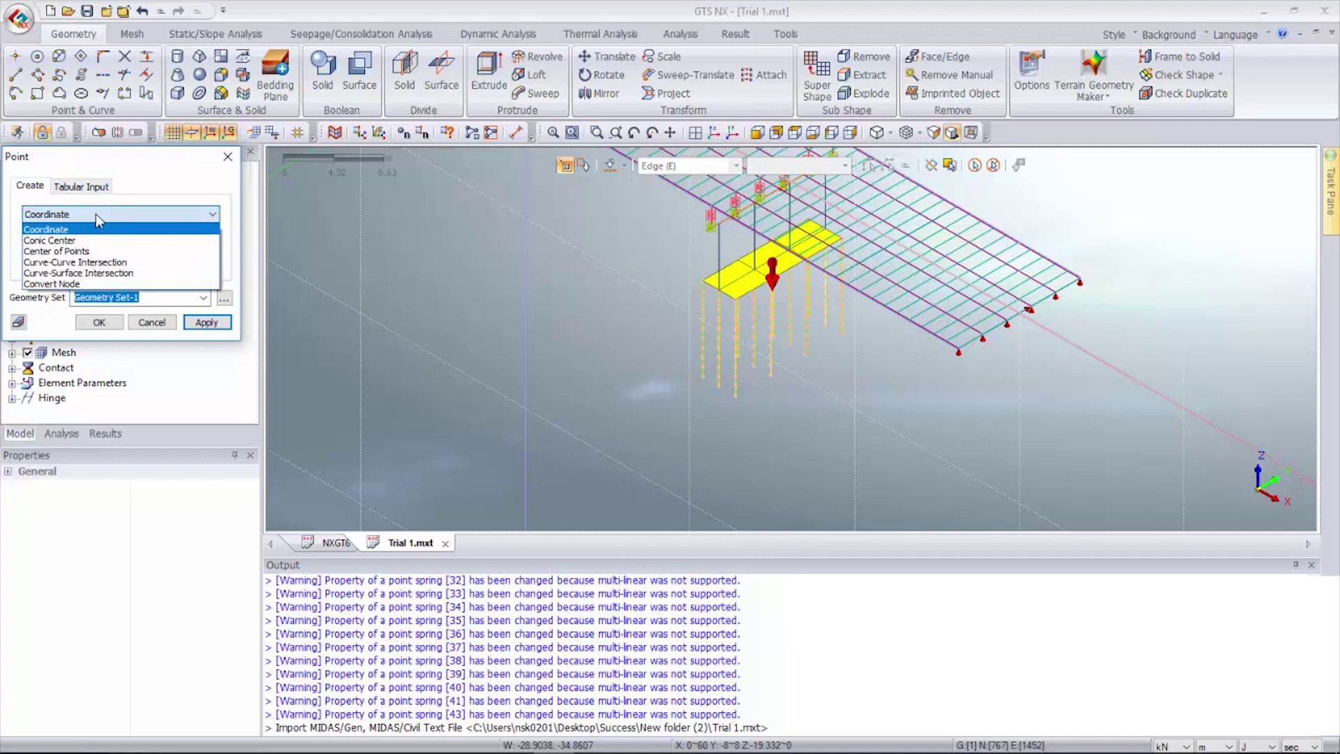
pyautogui.click(72, 288)
pyautogui.moveTo(612, 214); pyautogui.dragTo(872, 450)
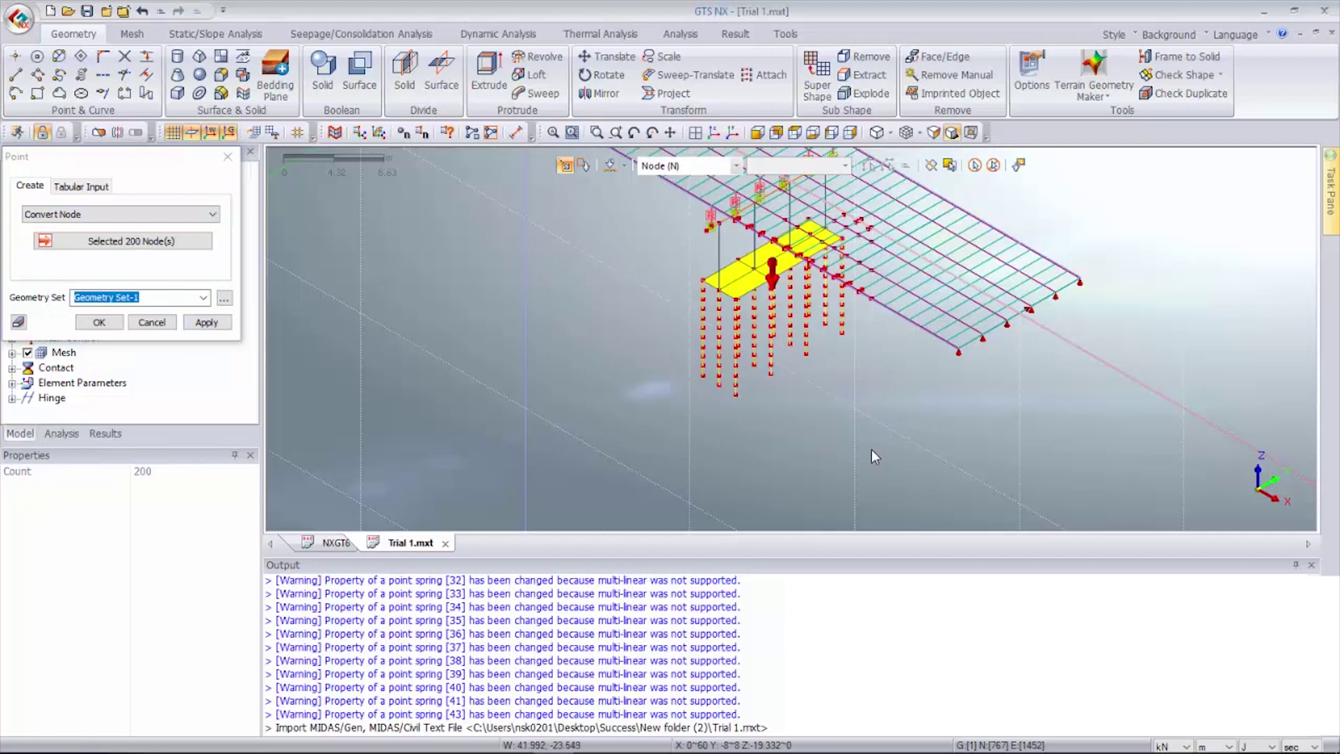
pyautogui.click(758, 133)
pyautogui.press('Return')
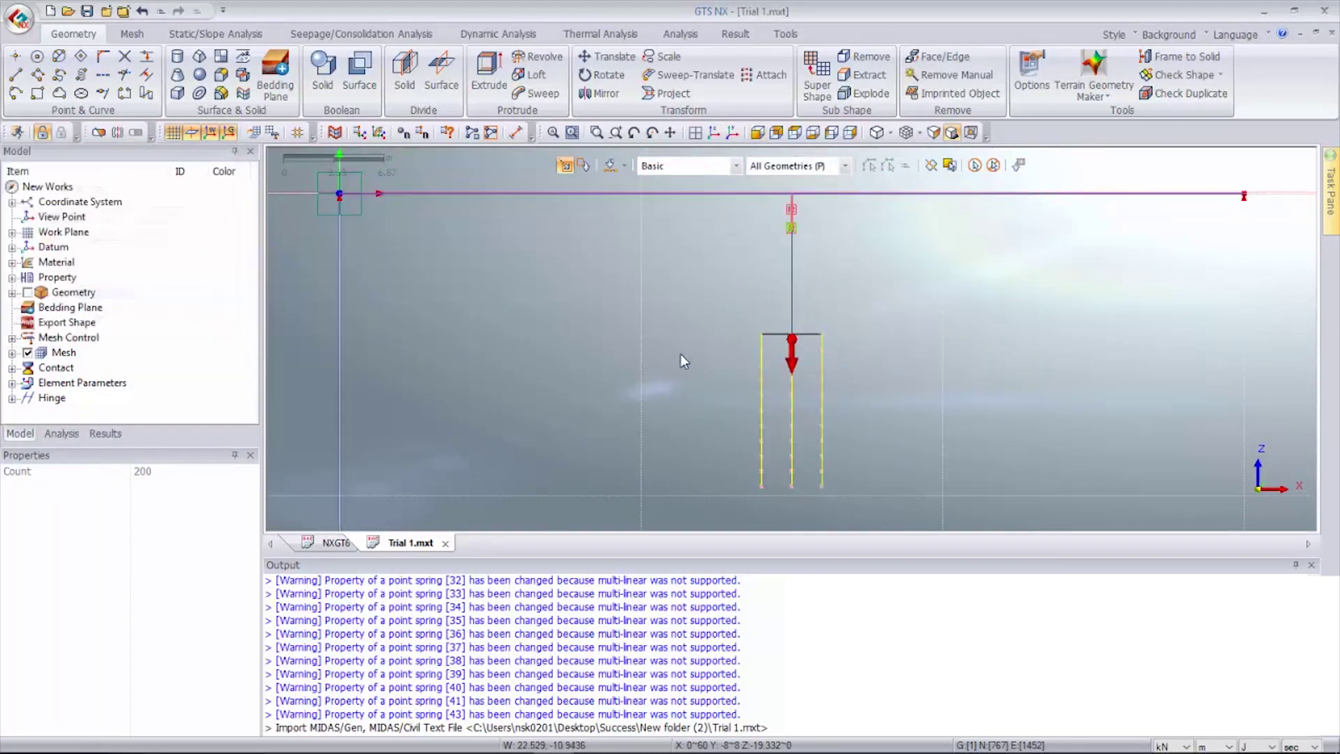
pyautogui.moveTo(670, 314); pyautogui.dragTo(866, 516)
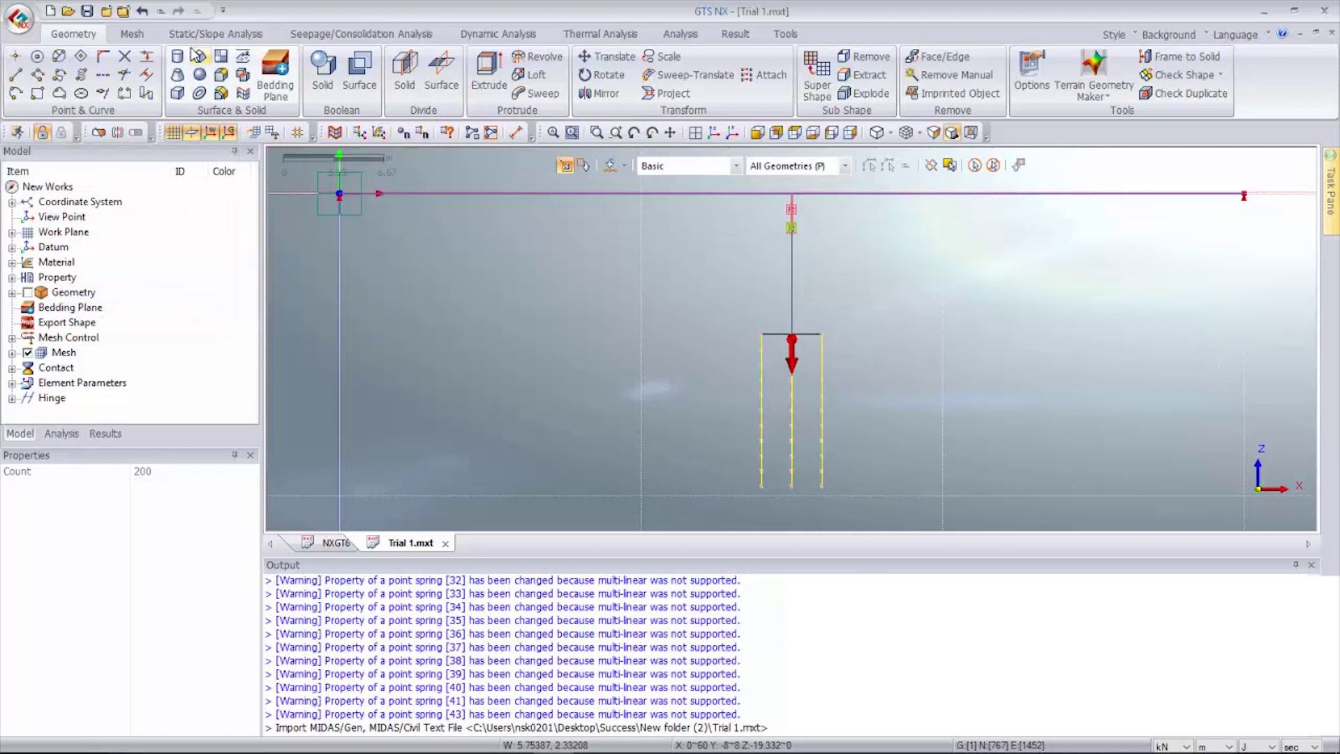
# - Convert all pile nodes from the pile cap down to the pile tips into geometry points in Geometry Set-1
pyautogui.click(22, 63)
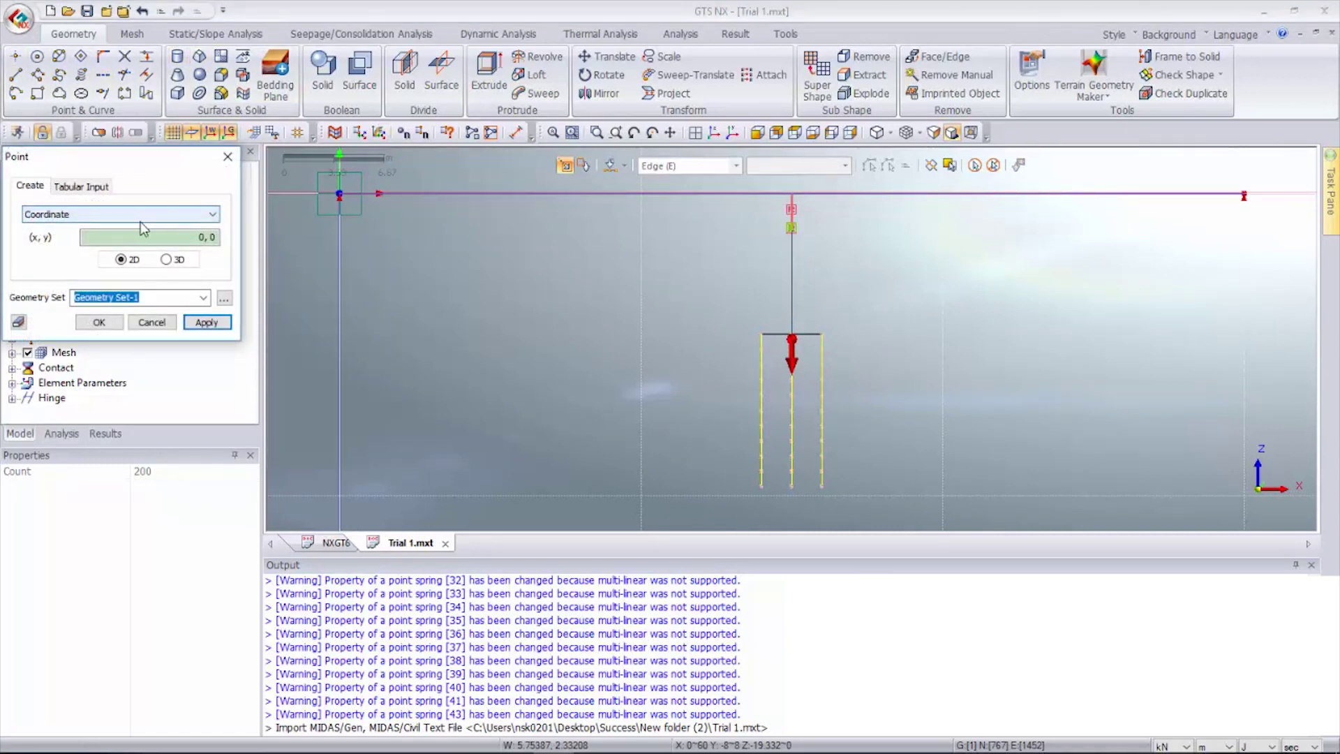
pyautogui.click(152, 220)
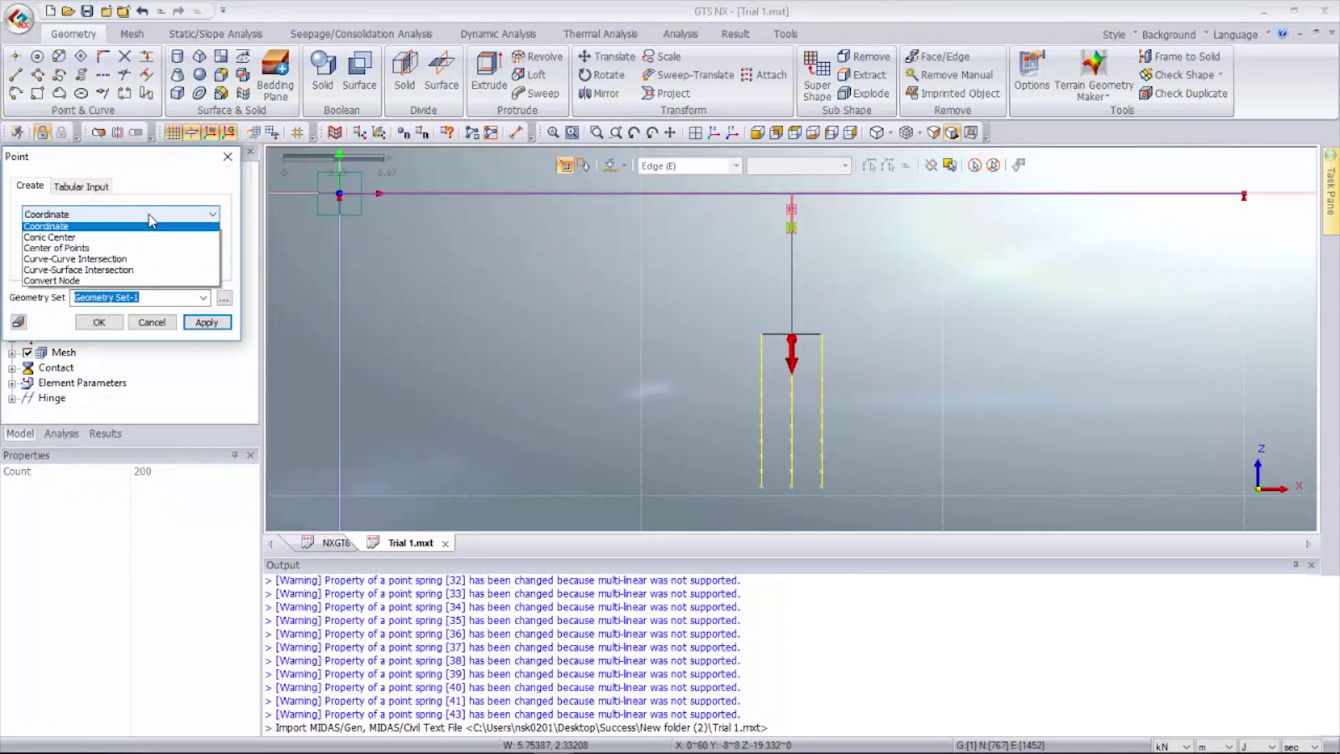
pyautogui.click(104, 286)
pyautogui.moveTo(734, 328); pyautogui.dragTo(897, 508)
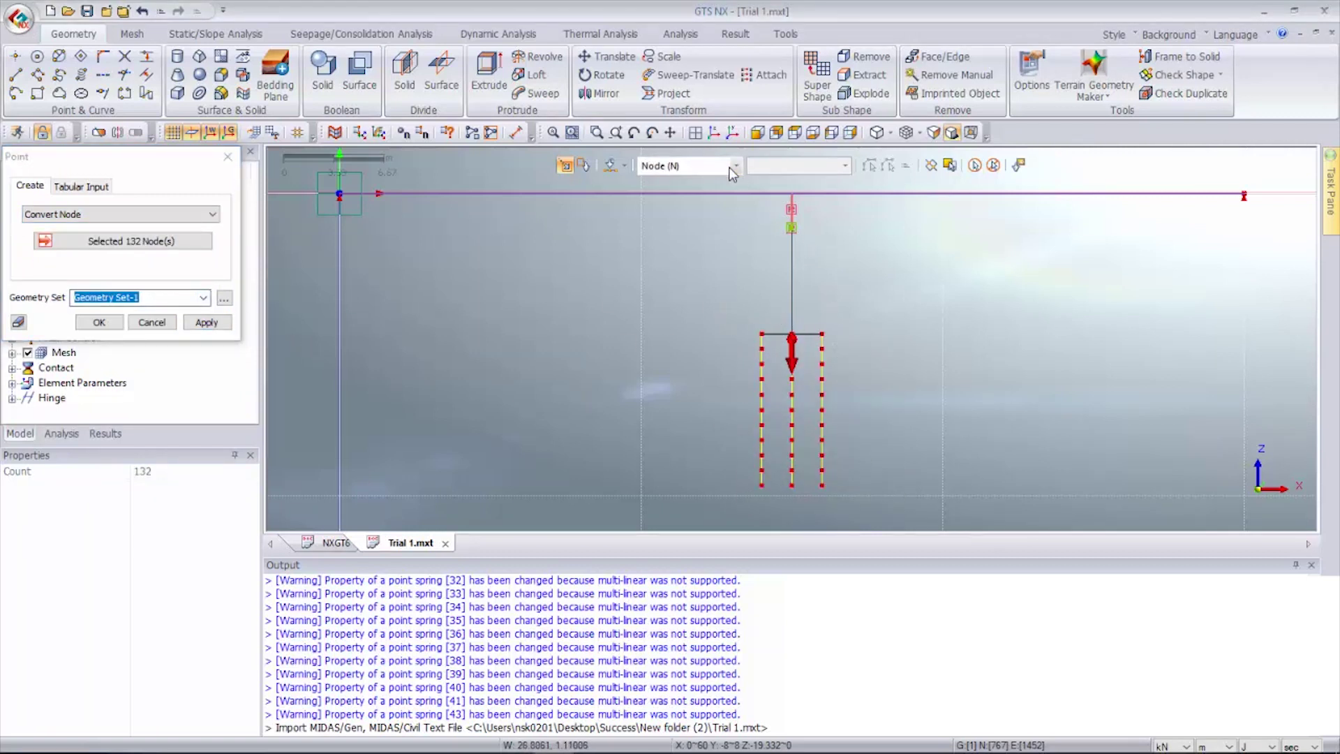
pyautogui.click(756, 135)
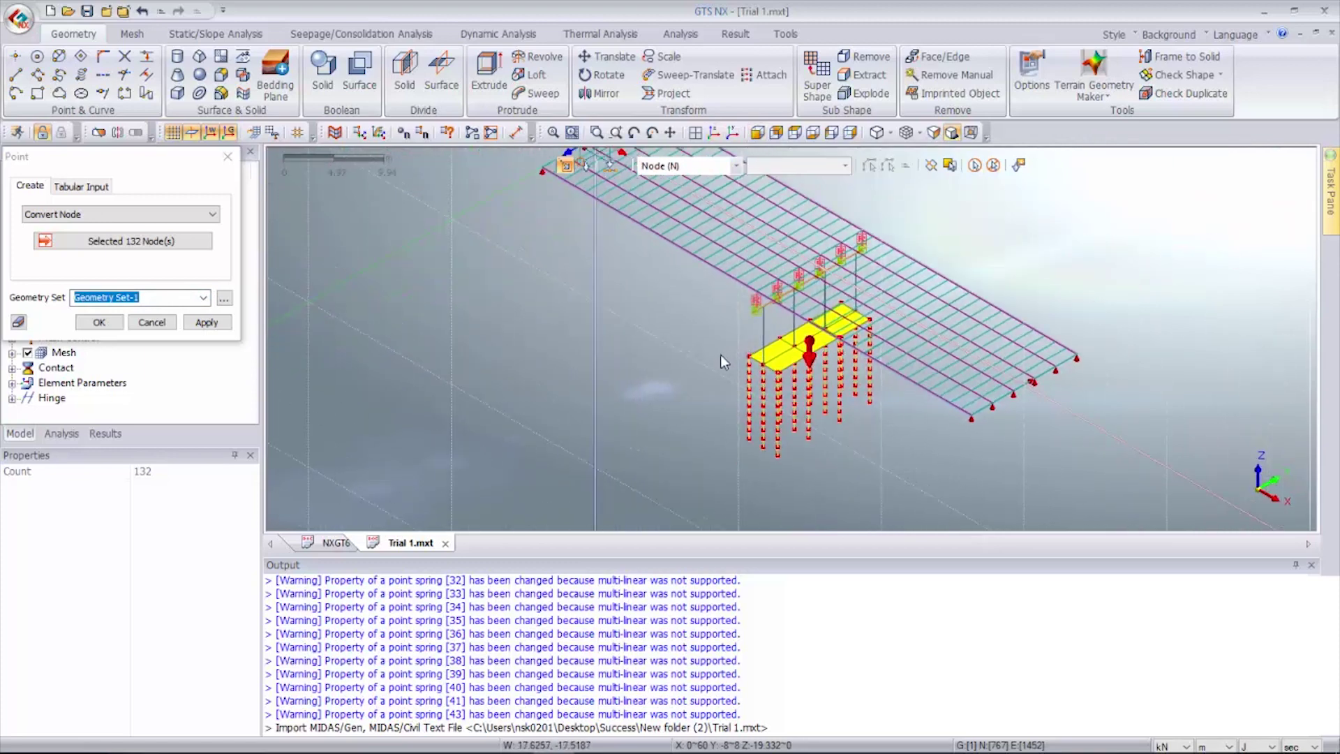
pyautogui.scroll(3, 720, 355)
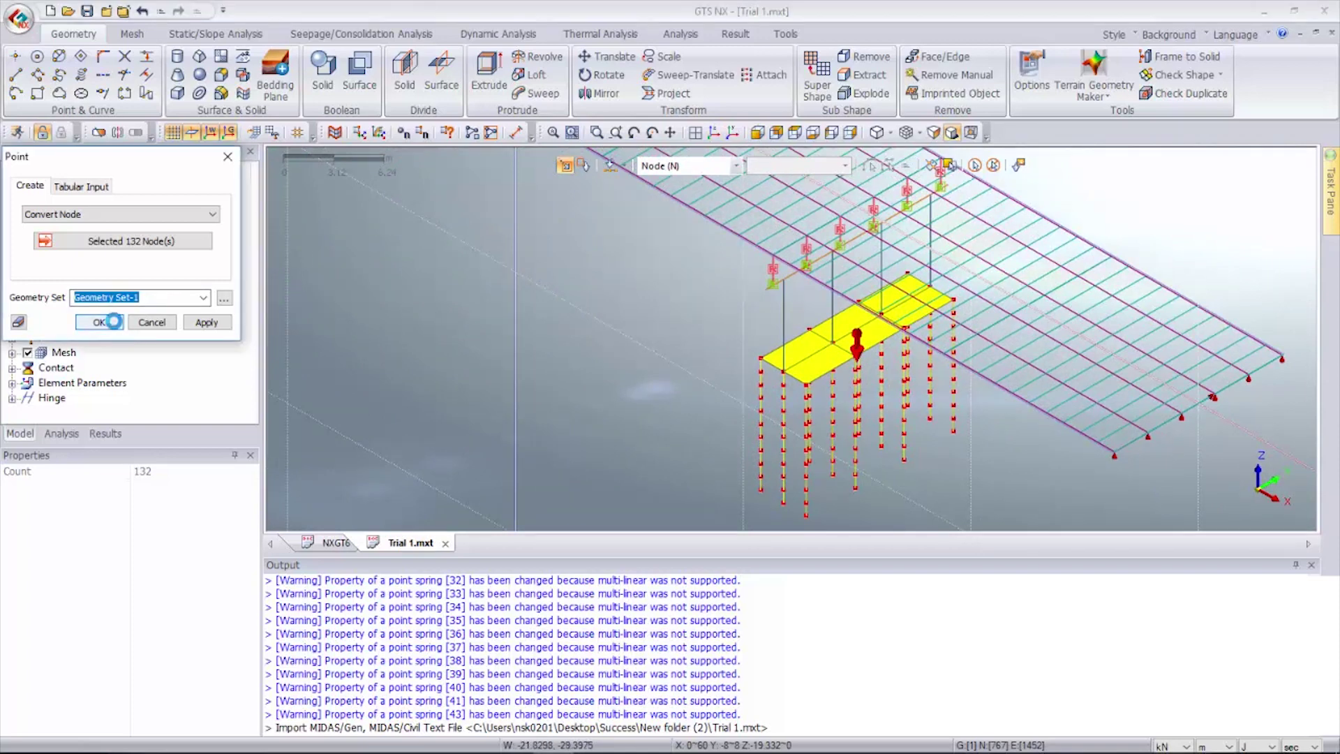
pyautogui.click(115, 325)
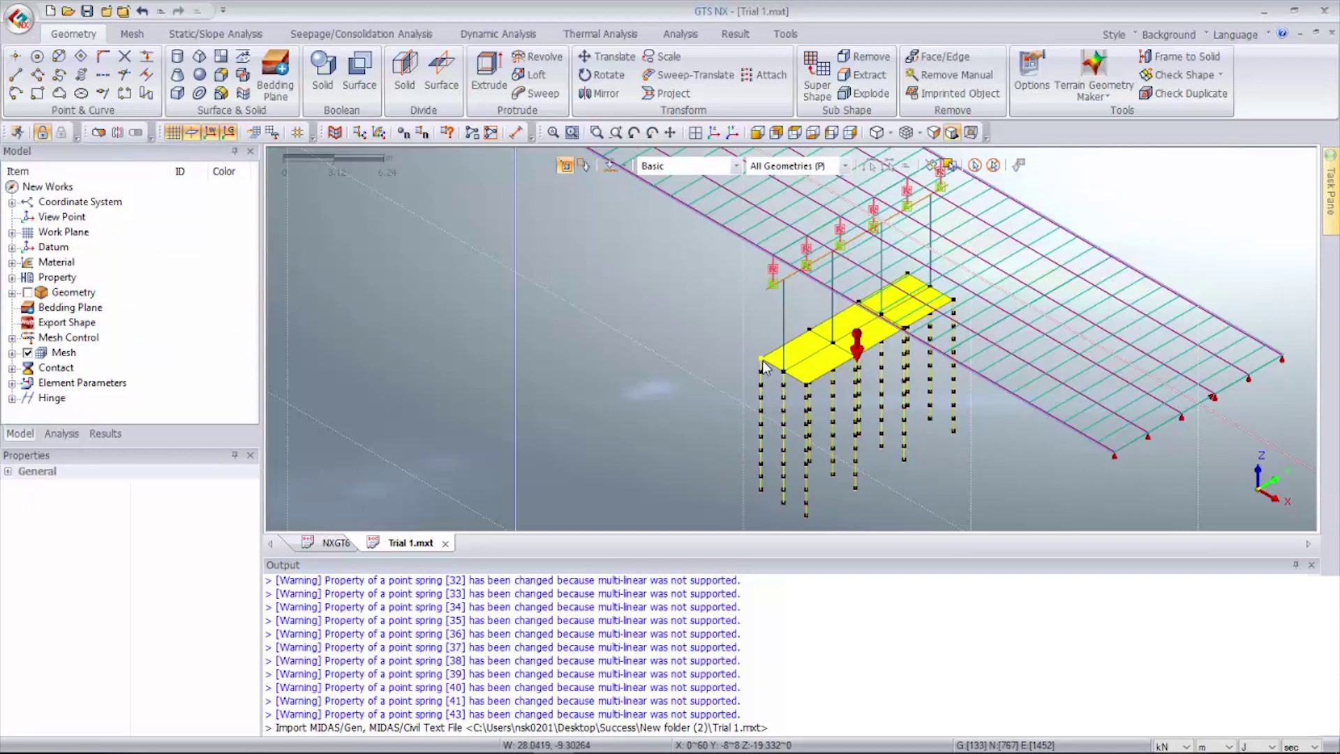
# - Draw a 3D polyline through the points of the corner pile, from the pile cap down to its tip
pyautogui.click(39, 75)
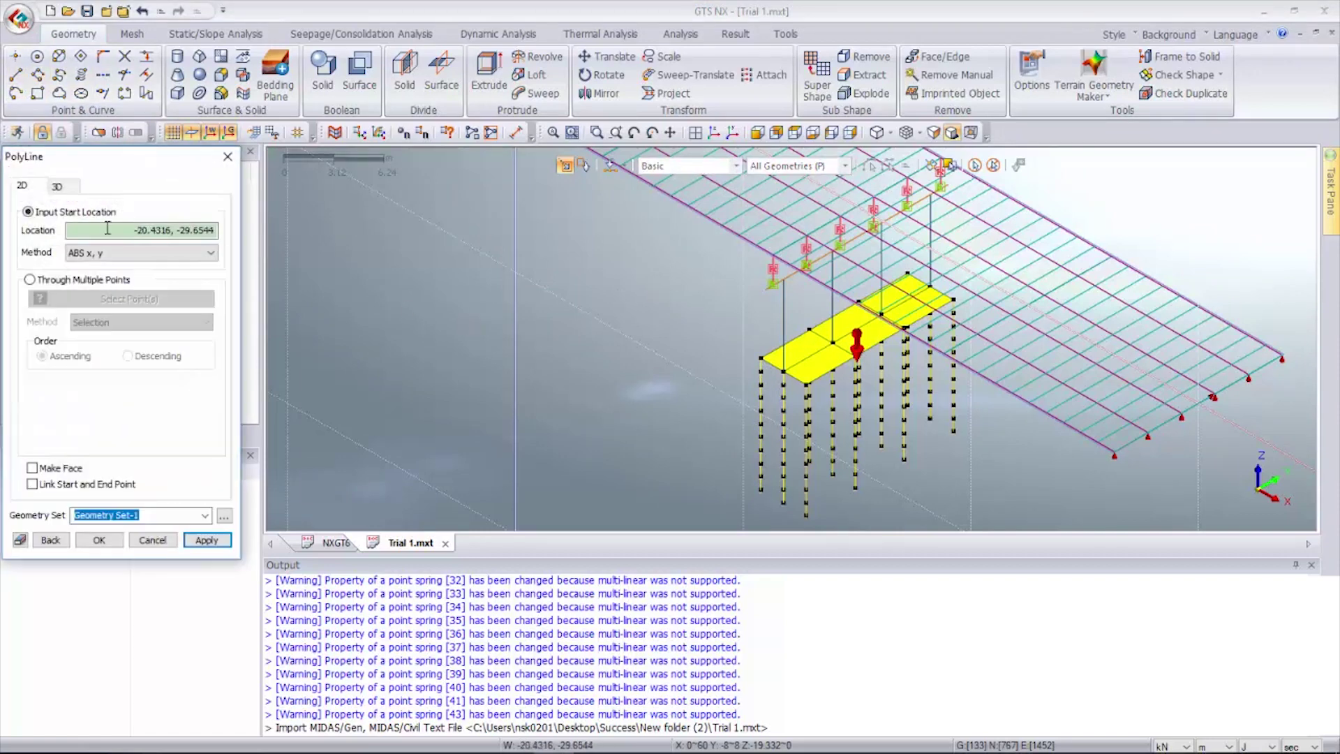
pyautogui.click(66, 187)
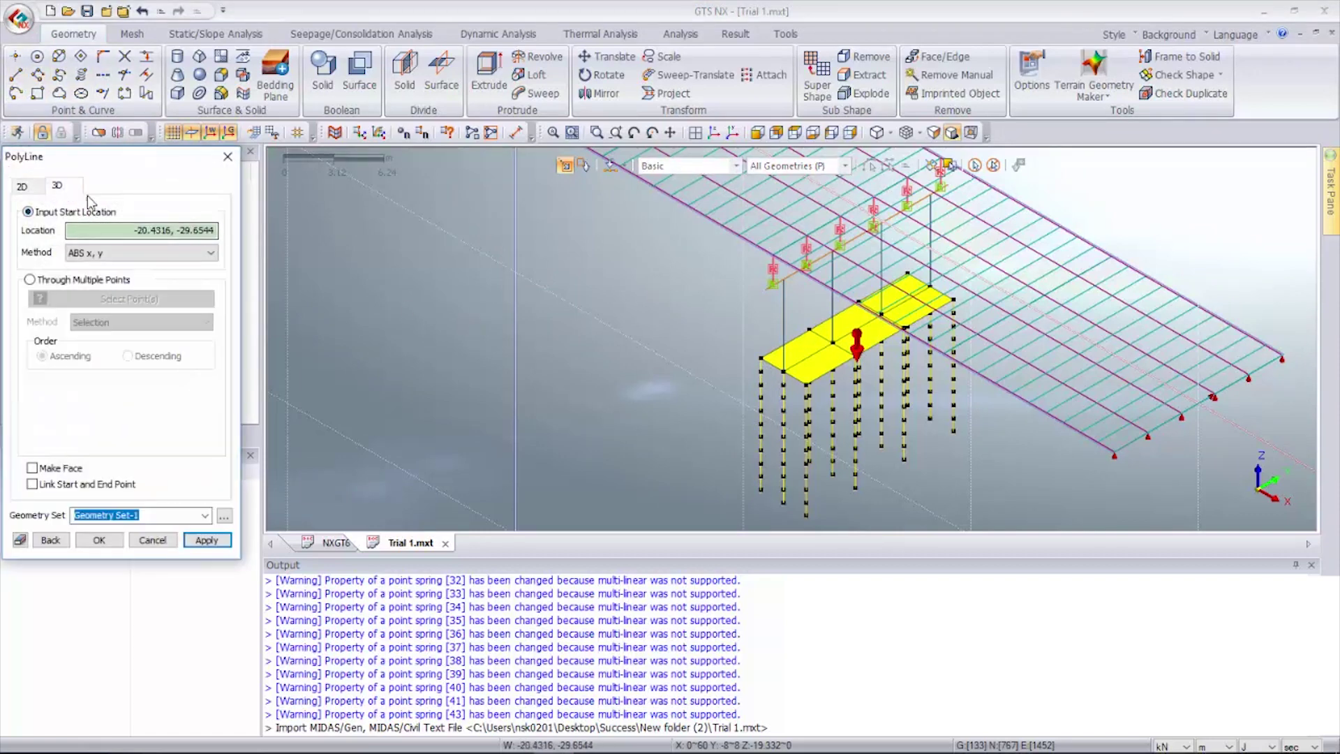
pyautogui.click(761, 359)
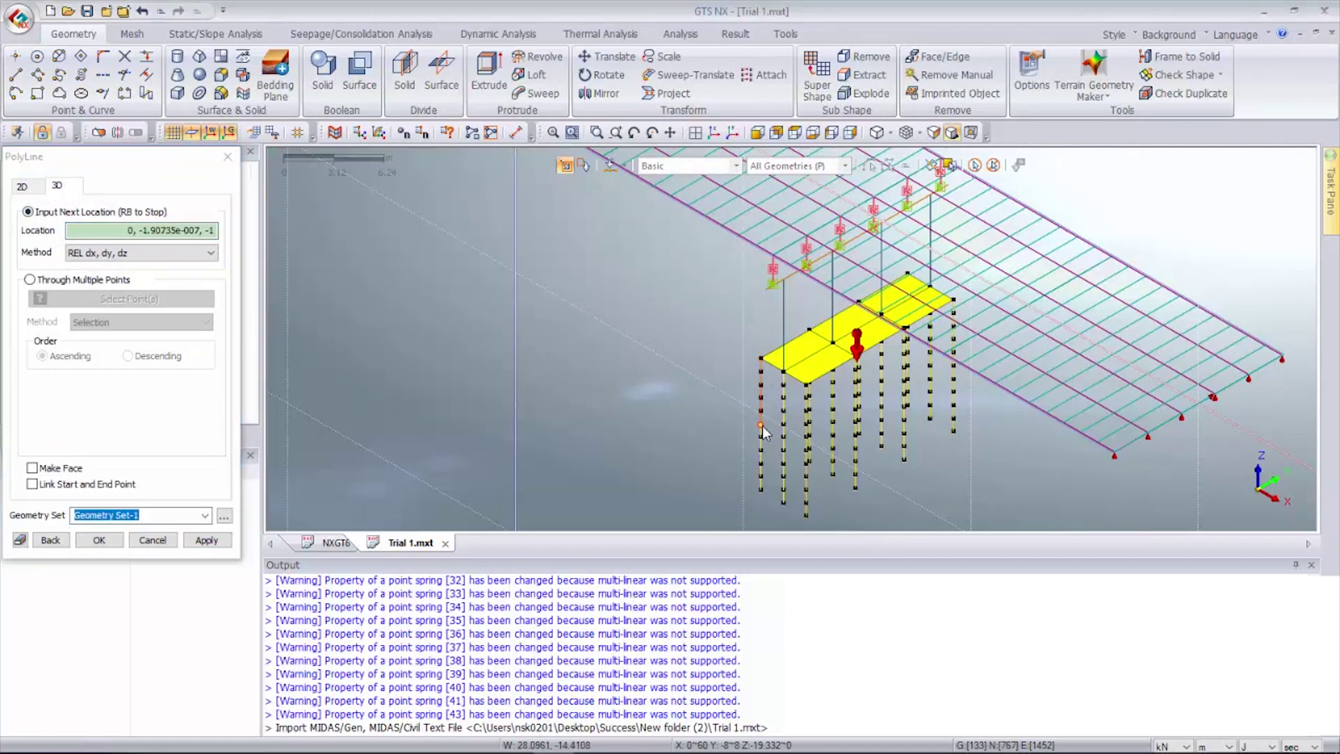
pyautogui.click(760, 466)
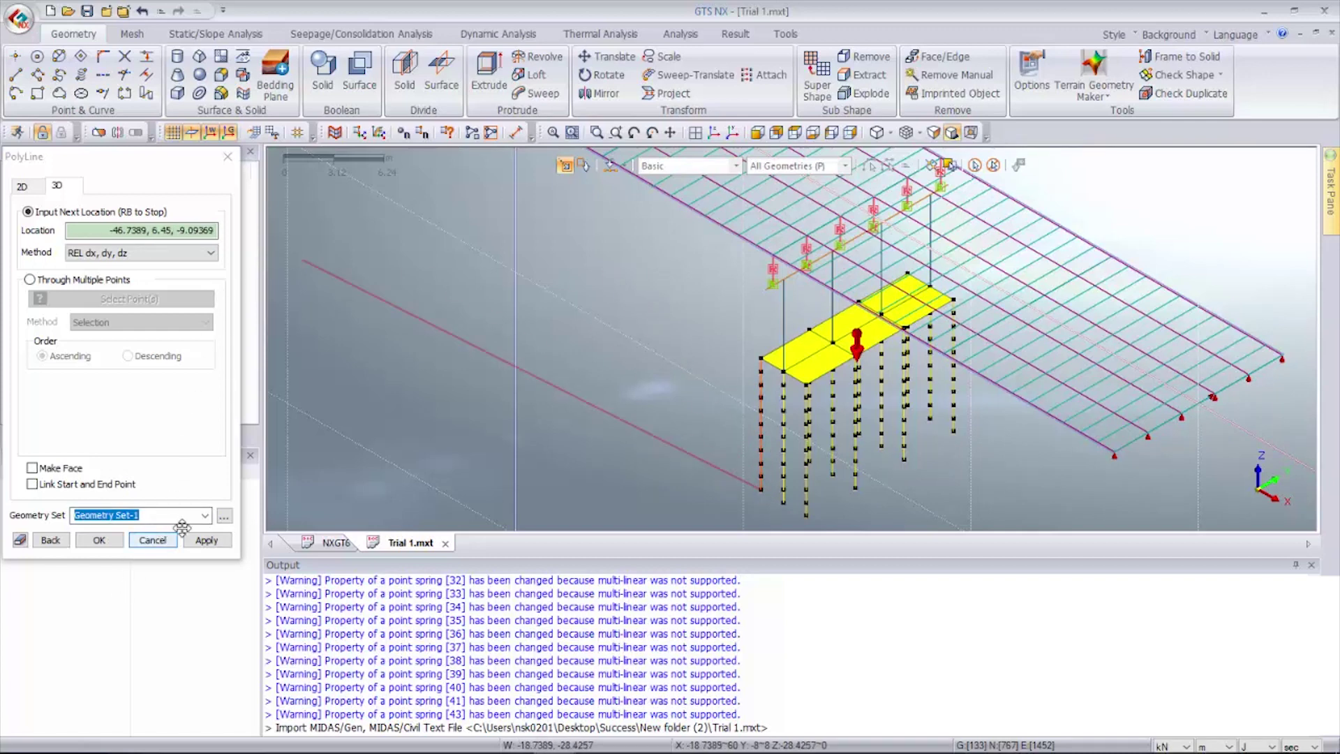
pyautogui.click(99, 539)
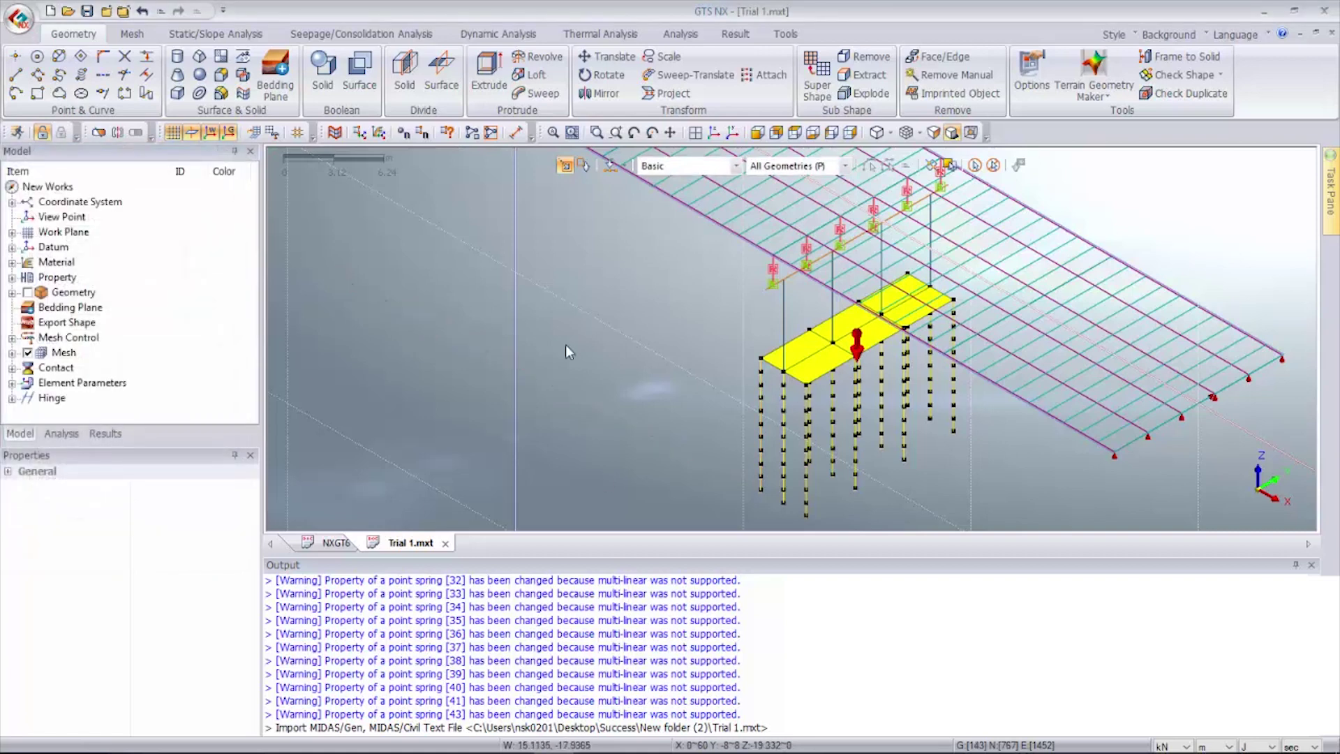
# - Show the geometry again and hide only the soil solid in Geometry Set-1
pyautogui.click(28, 293)
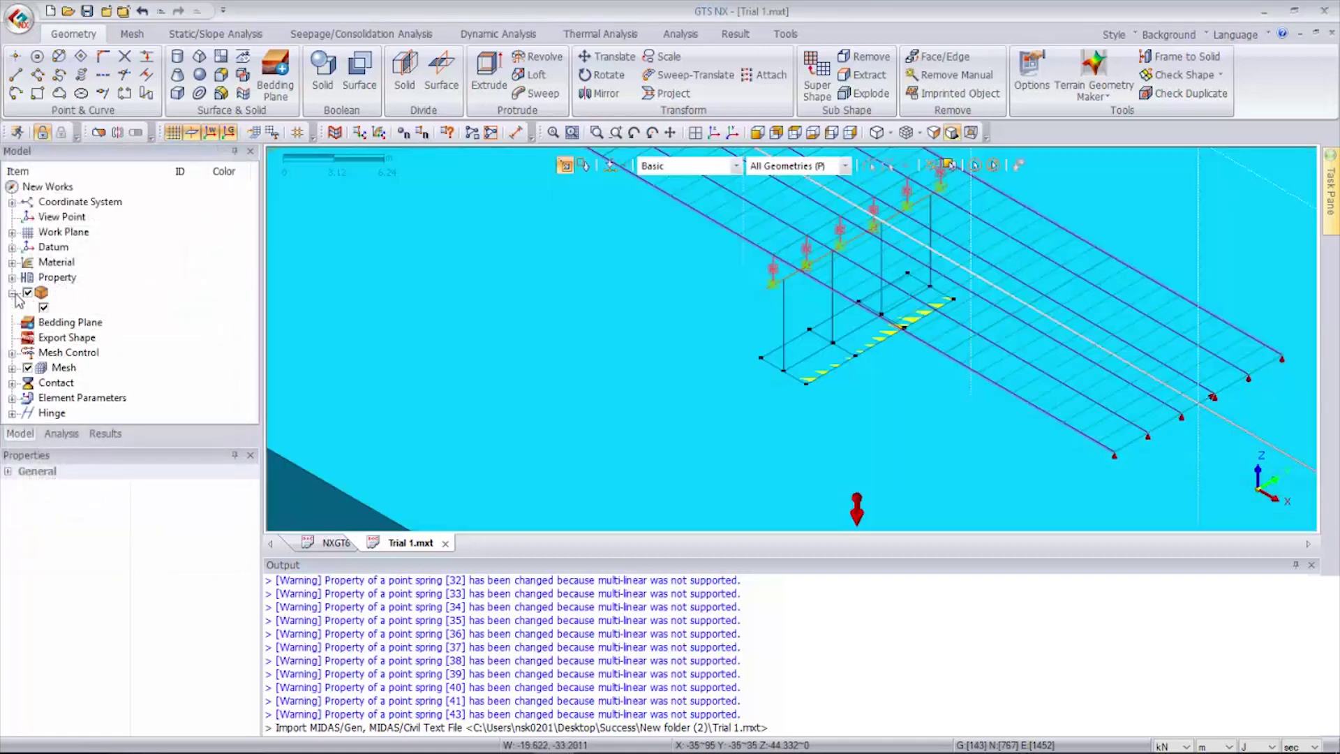
pyautogui.click(28, 307)
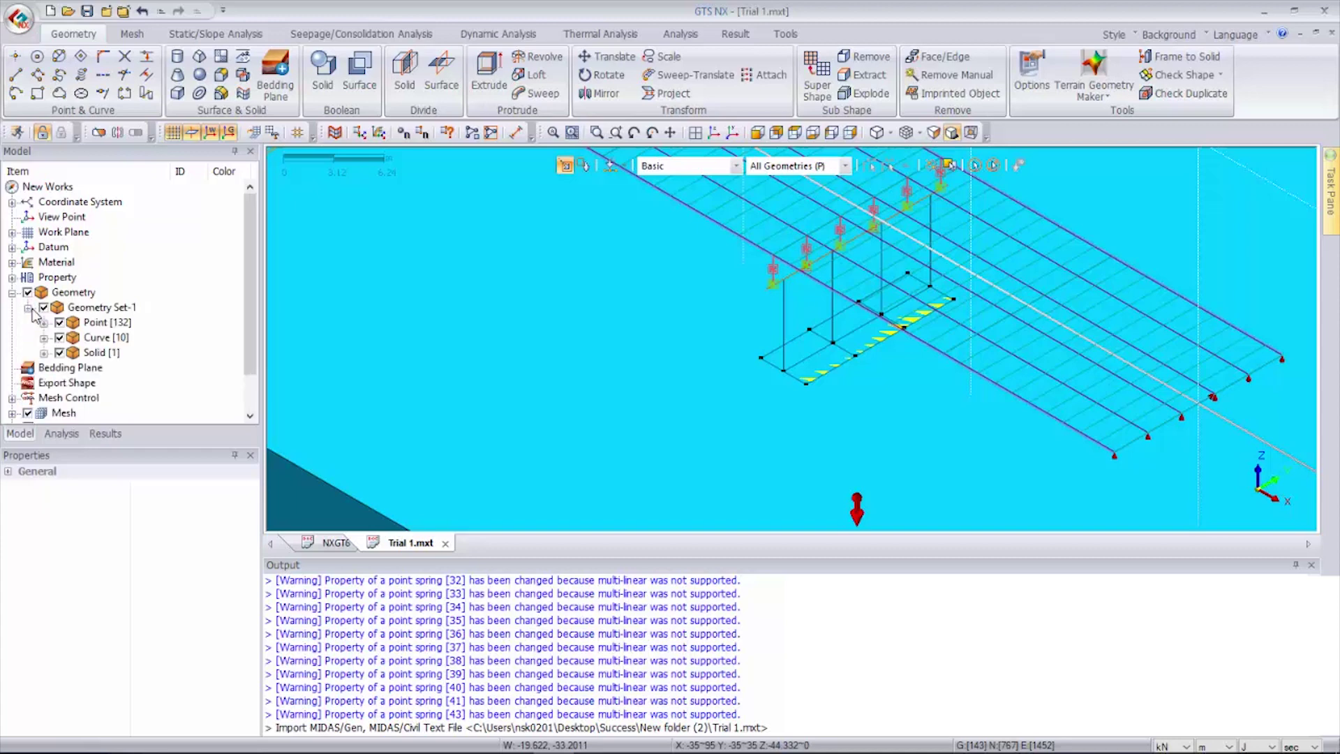
pyautogui.click(59, 352)
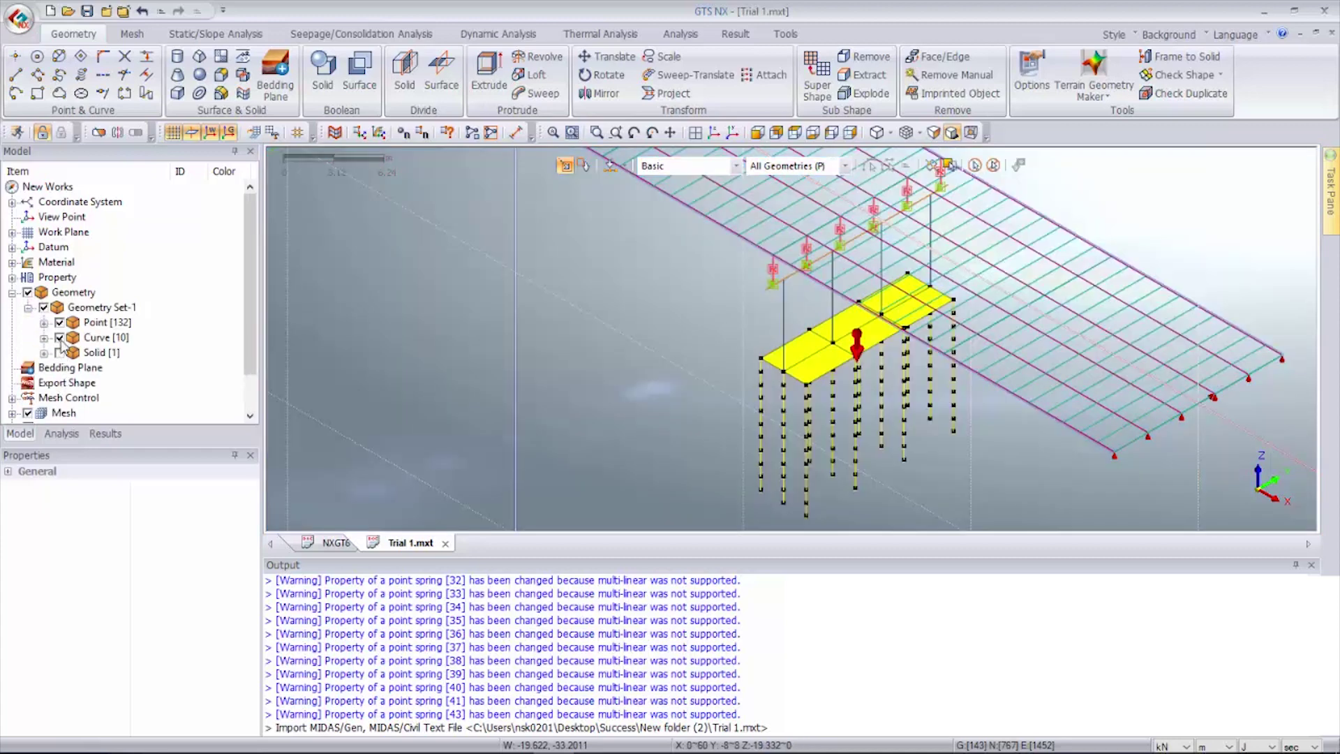
# - Toggle the pile curves' display and look through their individual line segments in Geometry Set-1
pyautogui.click(60, 339)
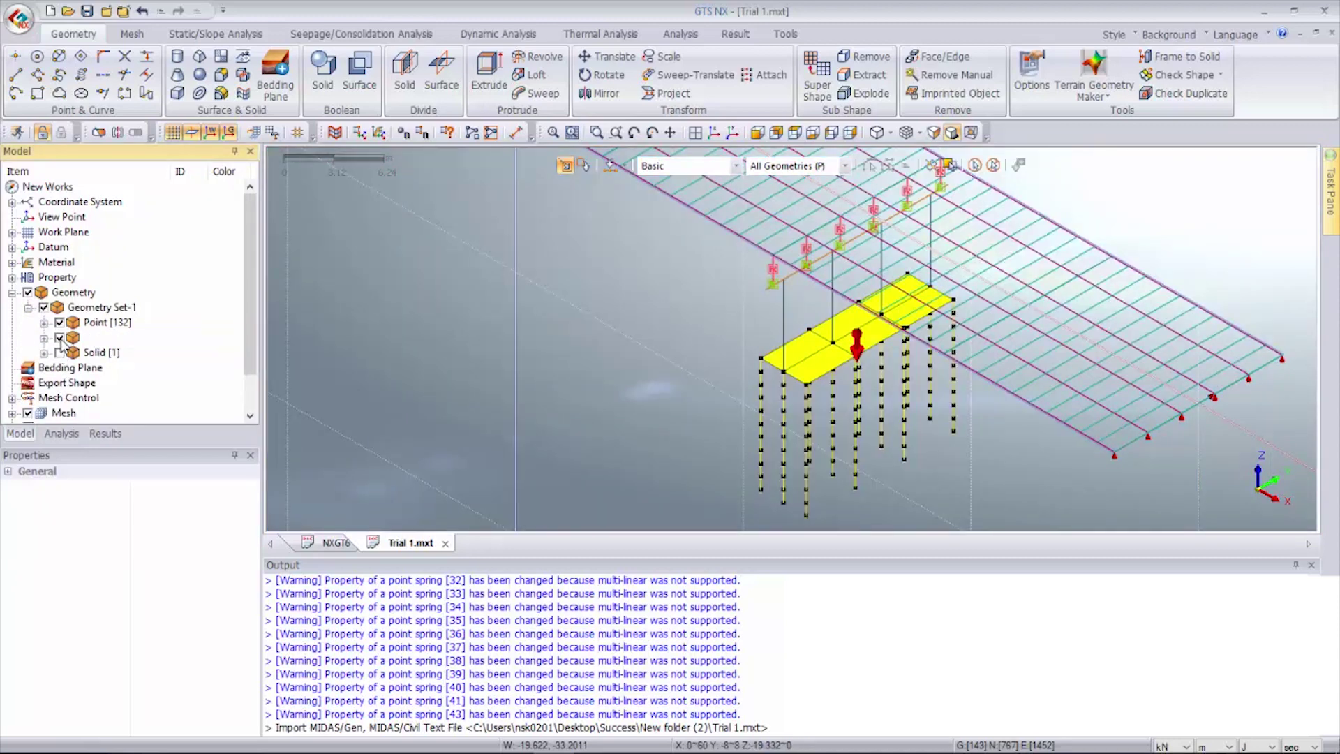
pyautogui.click(60, 338)
pyautogui.click(44, 338)
pyautogui.click(112, 322)
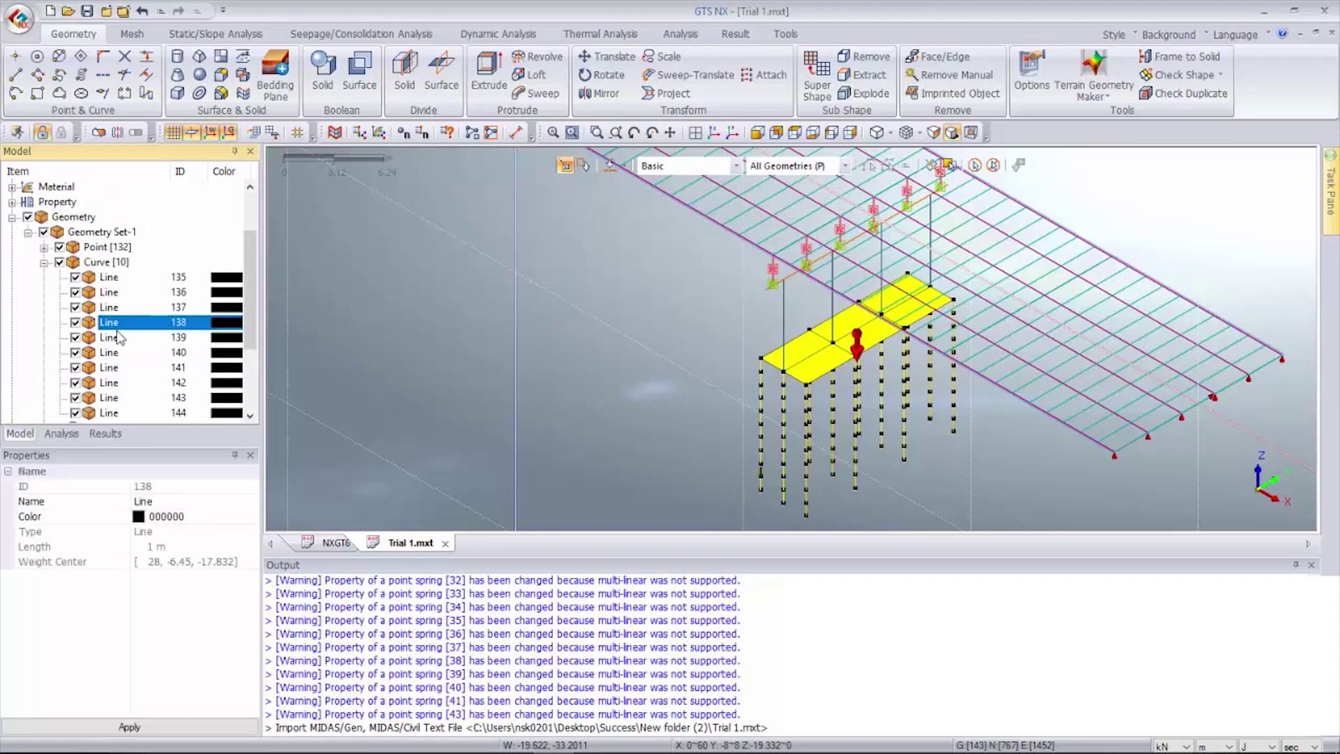
pyautogui.press('Down')
pyautogui.press('Down')
pyautogui.press('Down')
pyautogui.press('Down')
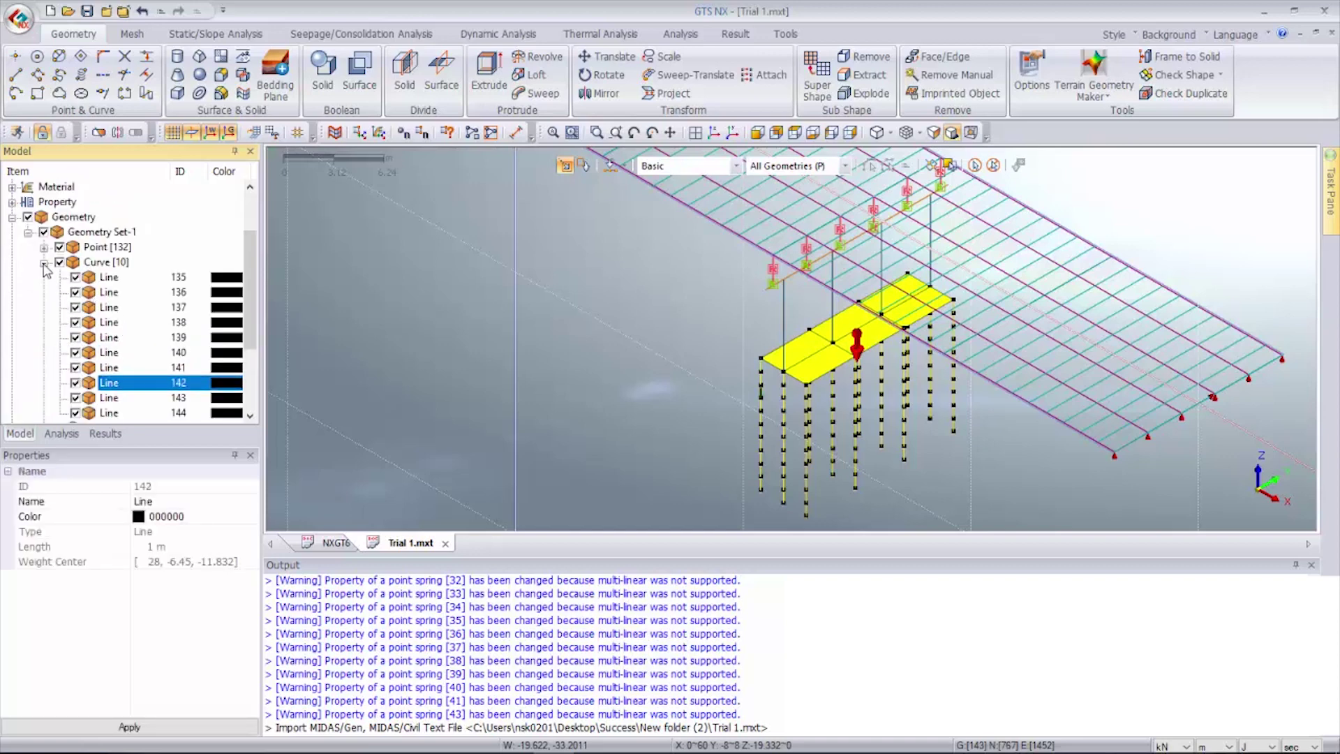
pyautogui.click(44, 263)
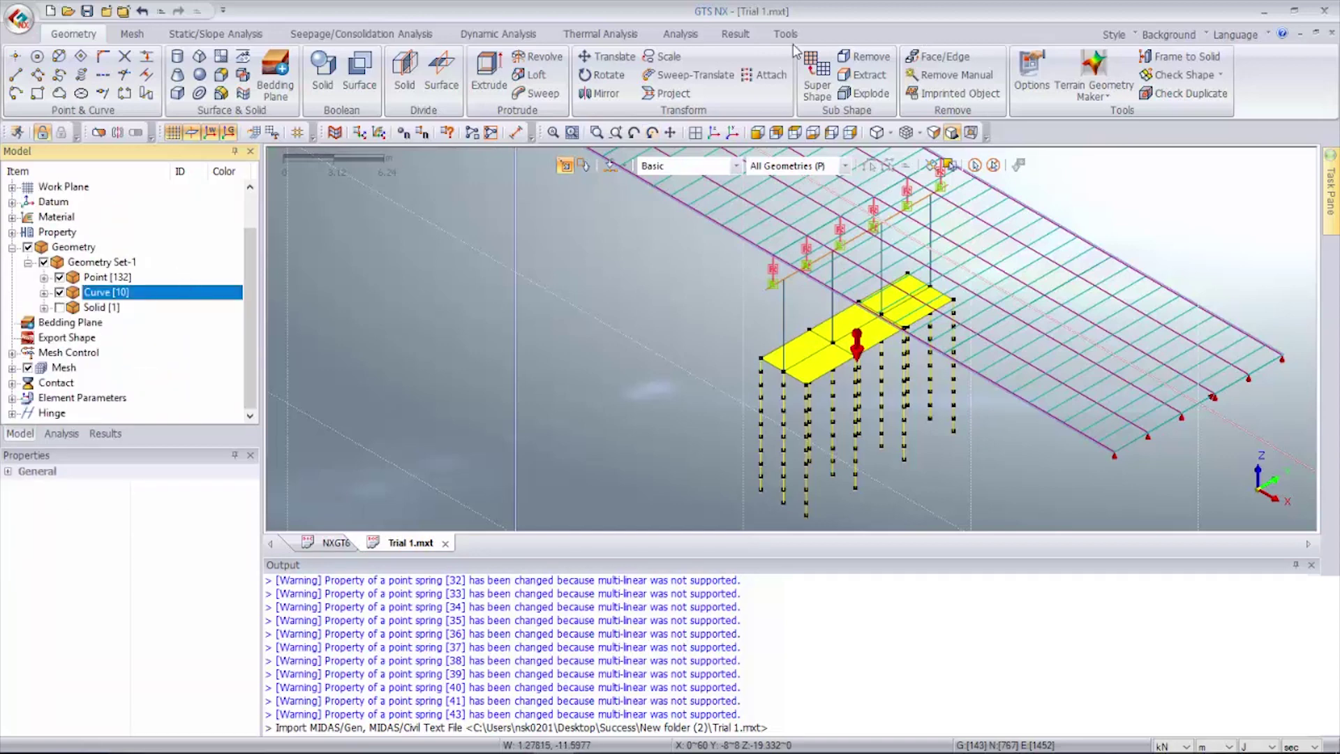
# - Translate the corner pile's edges as two uniform copies spaced 2 m, along the pile cap's short side from 28, -6.45, -9.332 to 30, -6.45, -9.332
pyautogui.click(615, 57)
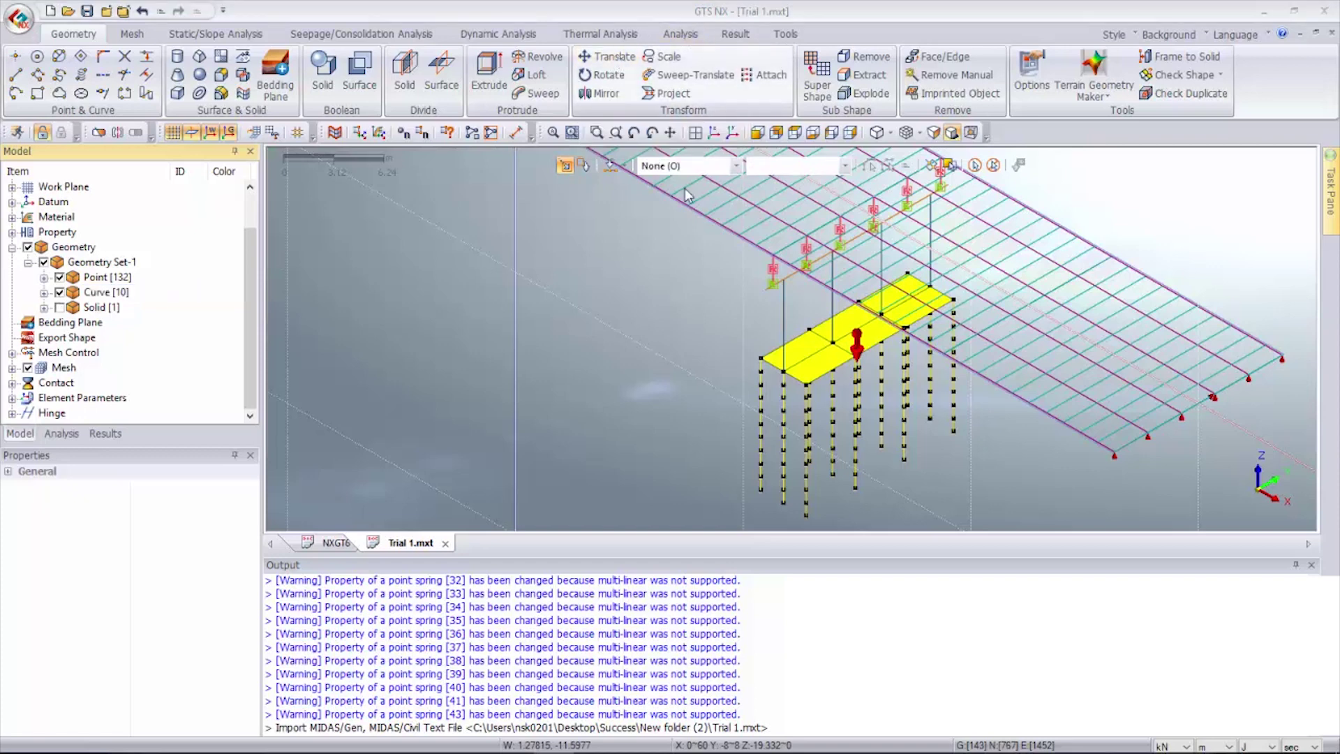
pyautogui.click(808, 168)
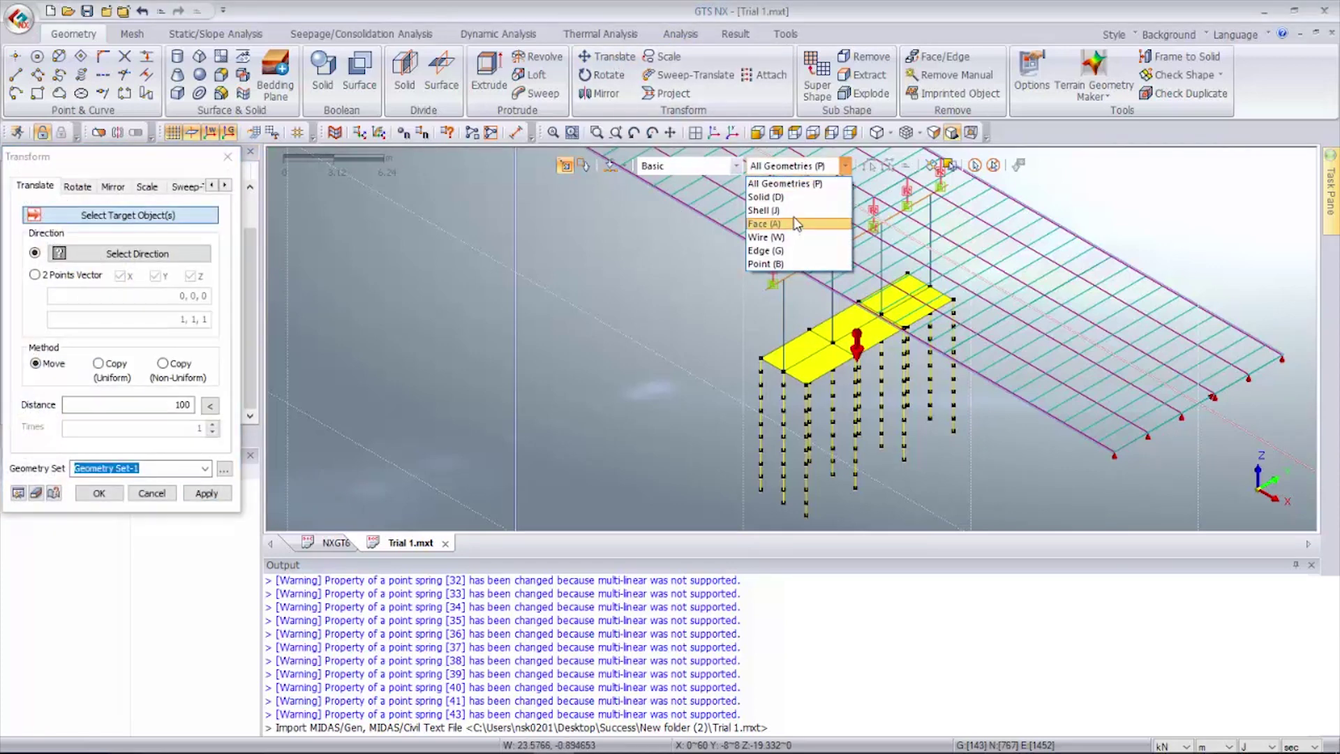
pyautogui.click(785, 245)
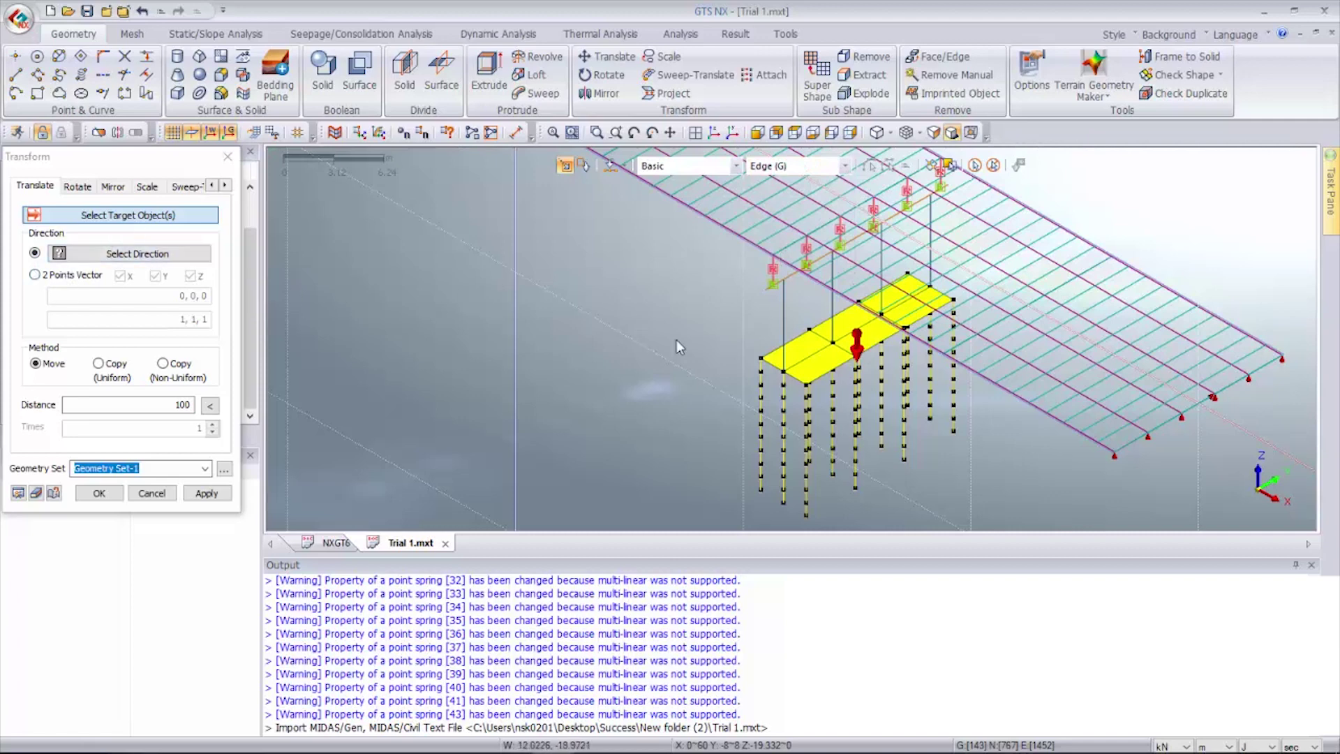
pyautogui.moveTo(682, 339); pyautogui.dragTo(778, 518)
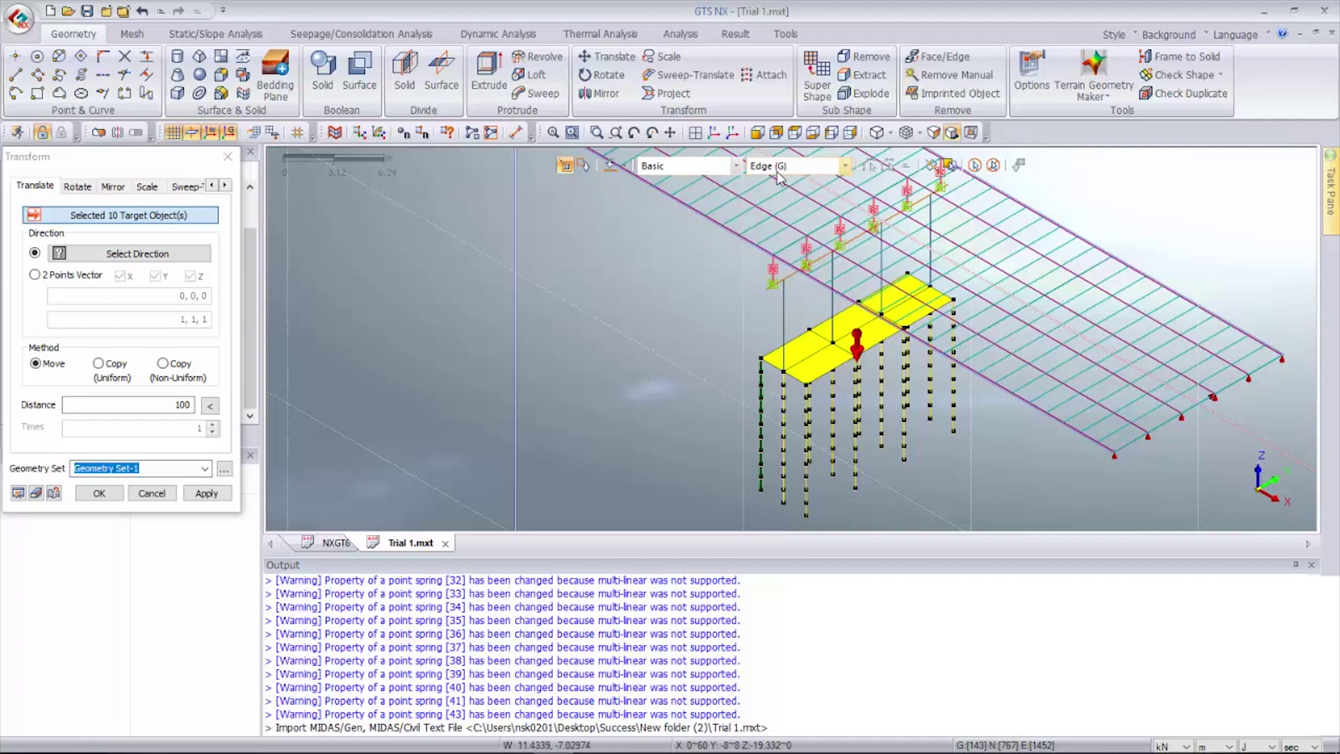
pyautogui.click(47, 276)
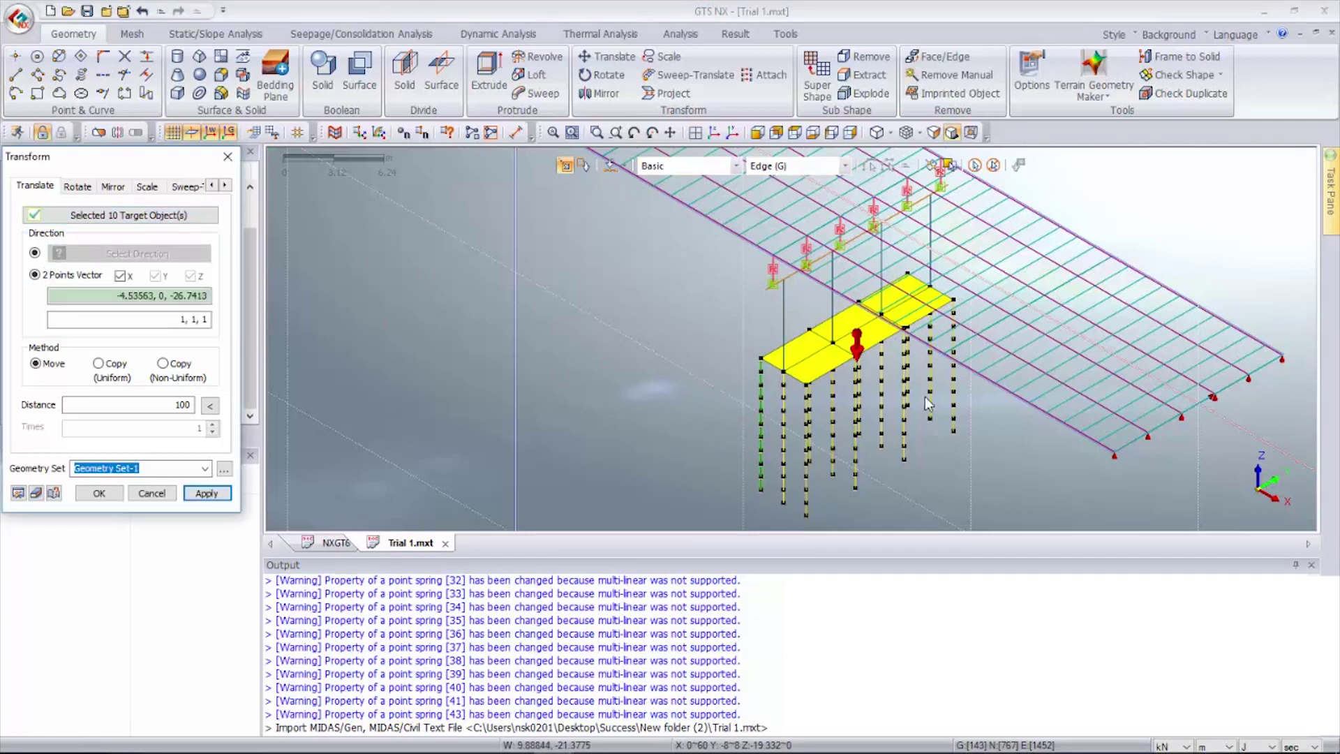
pyautogui.click(773, 374)
pyautogui.click(787, 377)
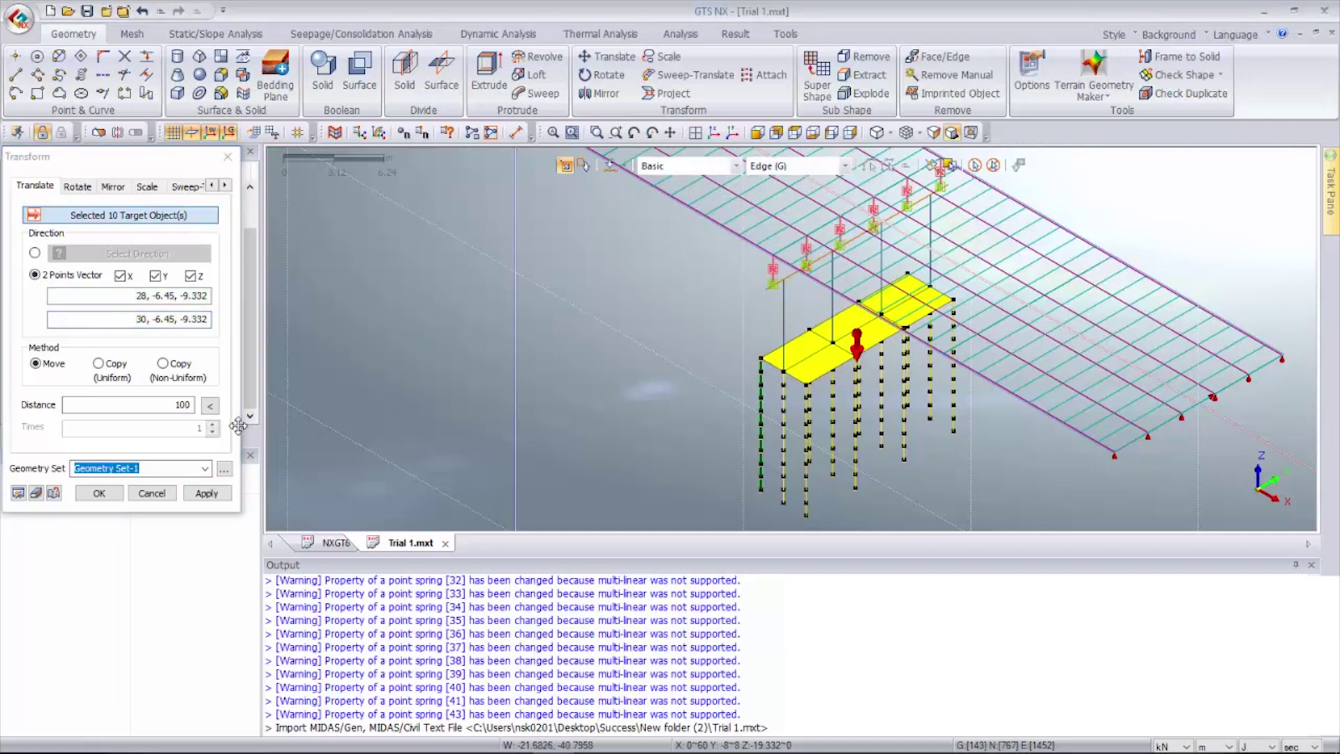
pyautogui.click(210, 407)
pyautogui.click(98, 363)
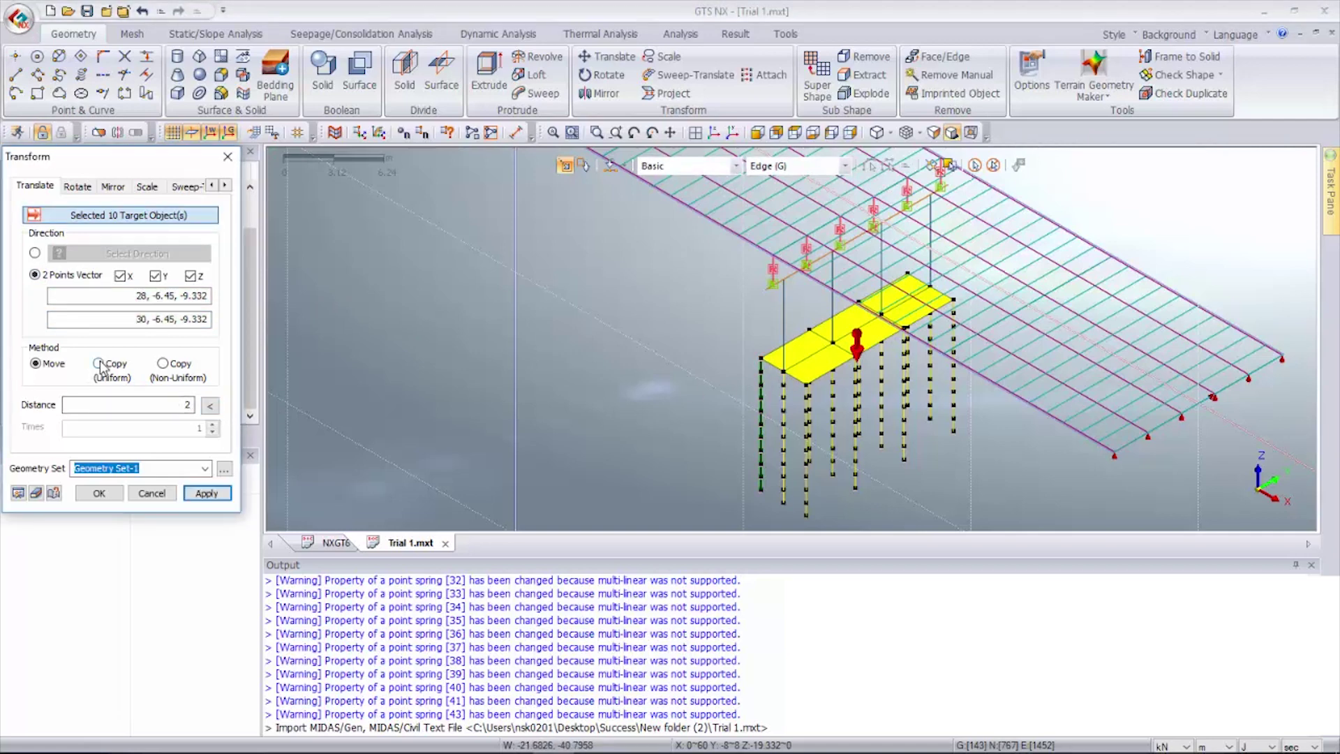
pyautogui.click(213, 423)
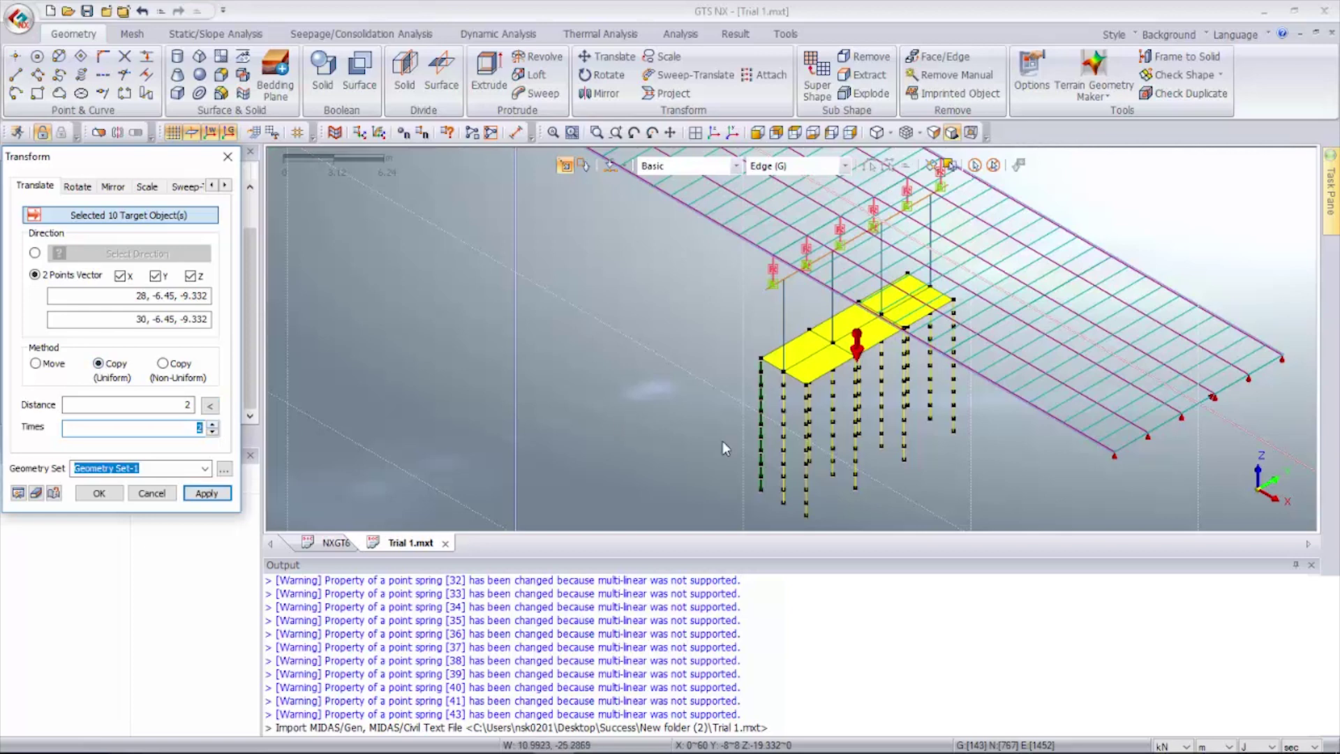
pyautogui.click(206, 493)
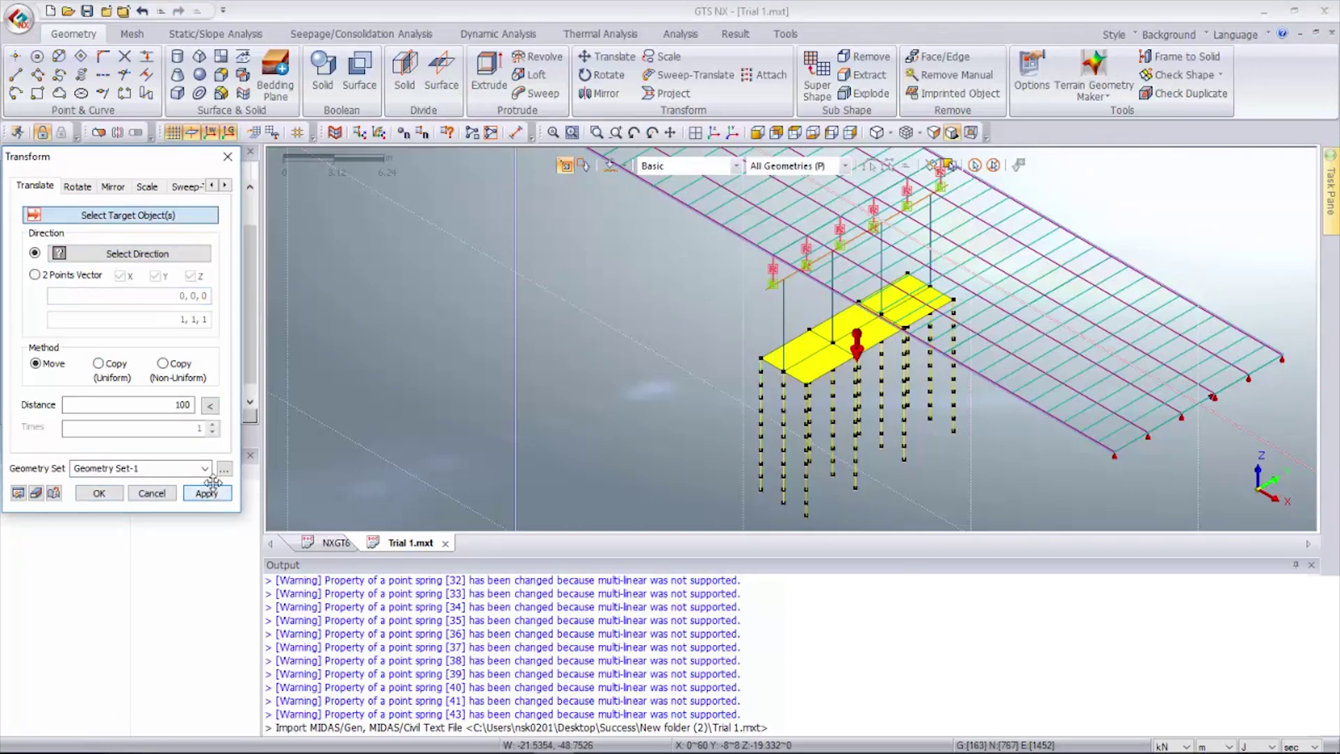
# - Copy the edges of the first three-pile row uniformly three times at 4.3 m, using the vector from 28, -6.45, -9.332 to 28, -2.15, -9.332
pyautogui.click(786, 167)
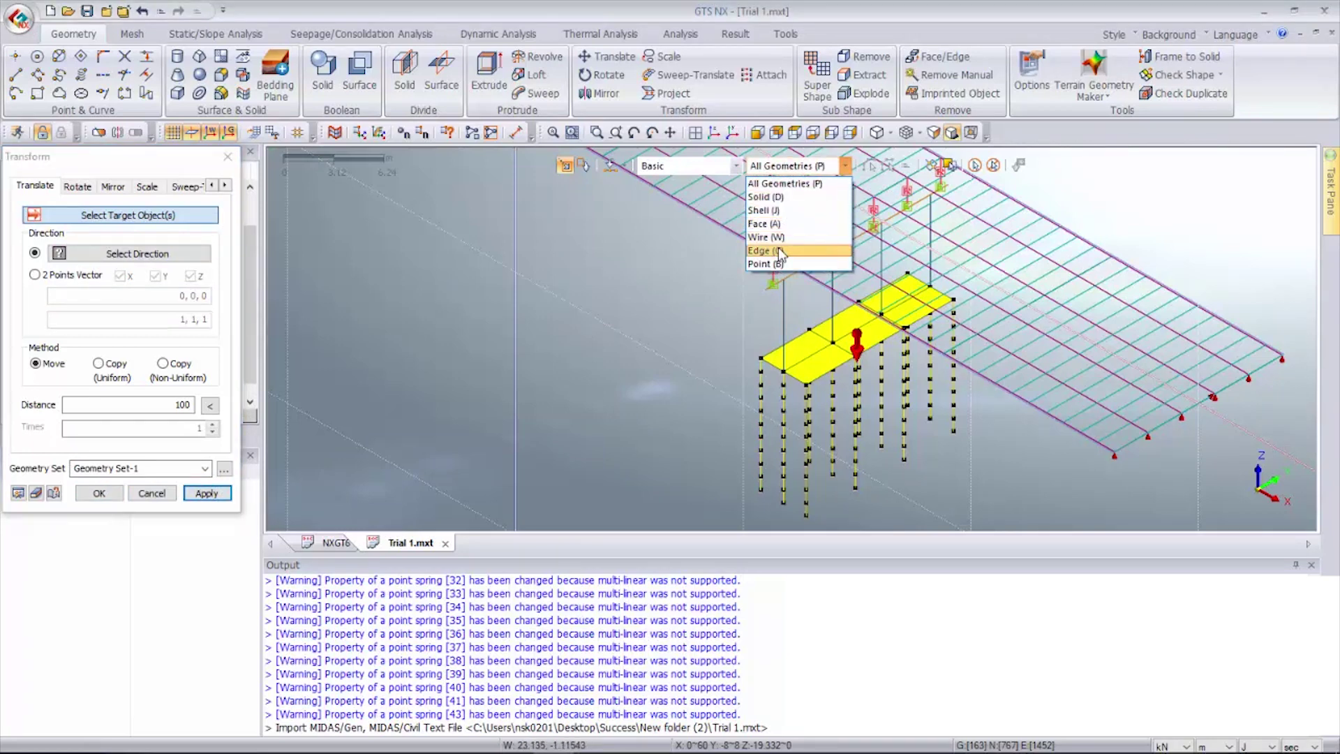
pyautogui.click(779, 251)
pyautogui.moveTo(722, 342); pyautogui.dragTo(832, 534)
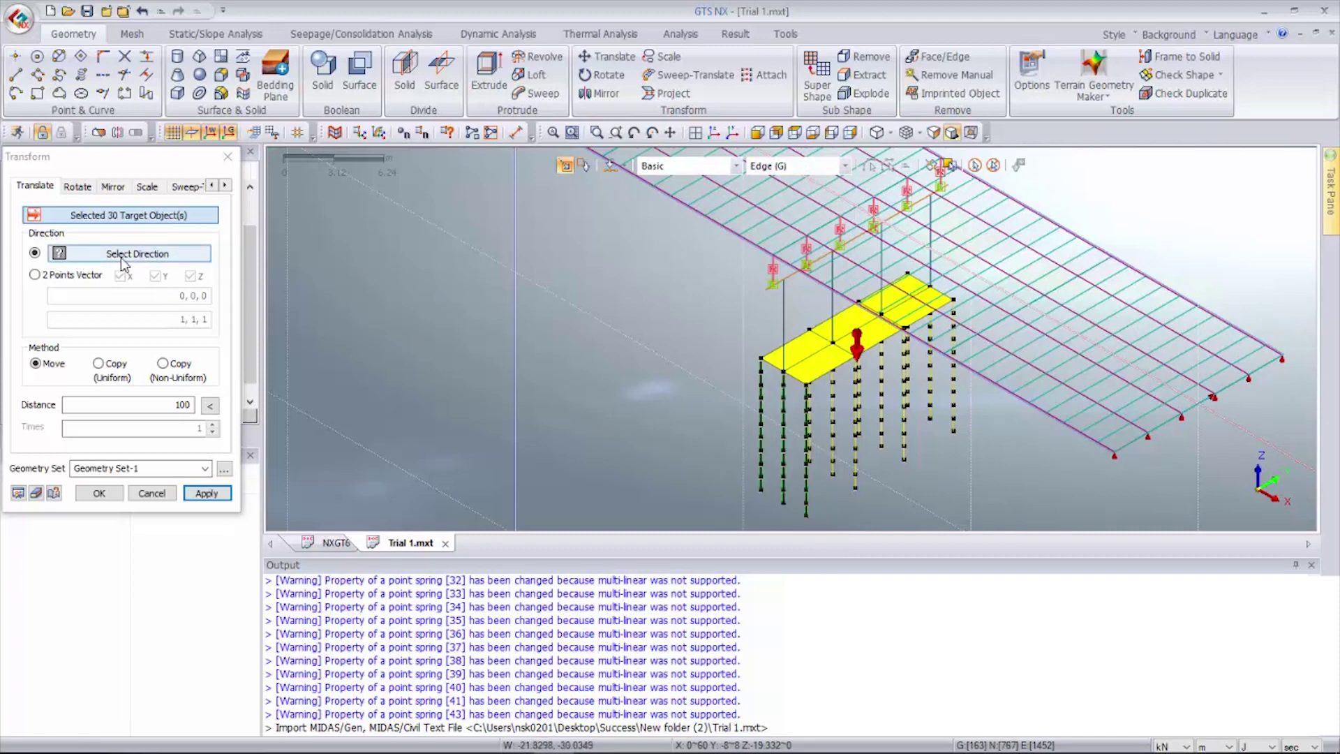
pyautogui.click(55, 279)
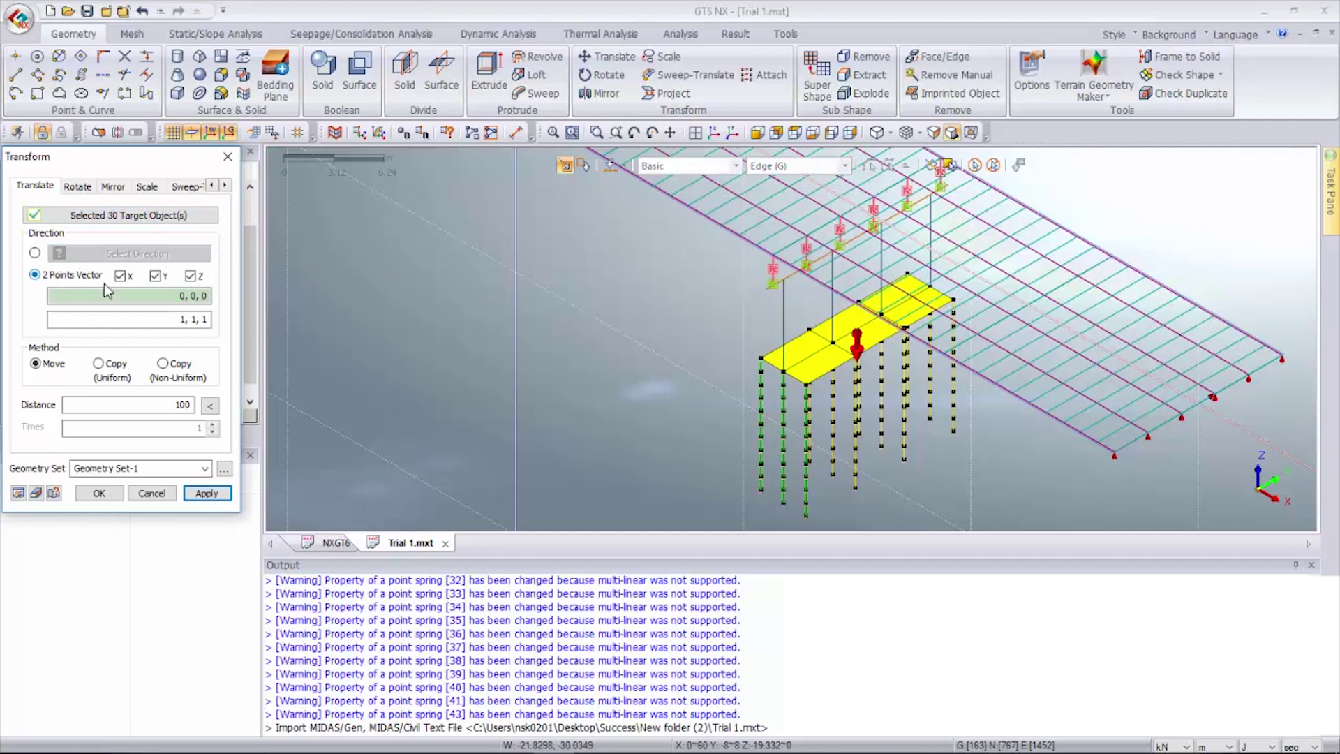
pyautogui.click(509, 347)
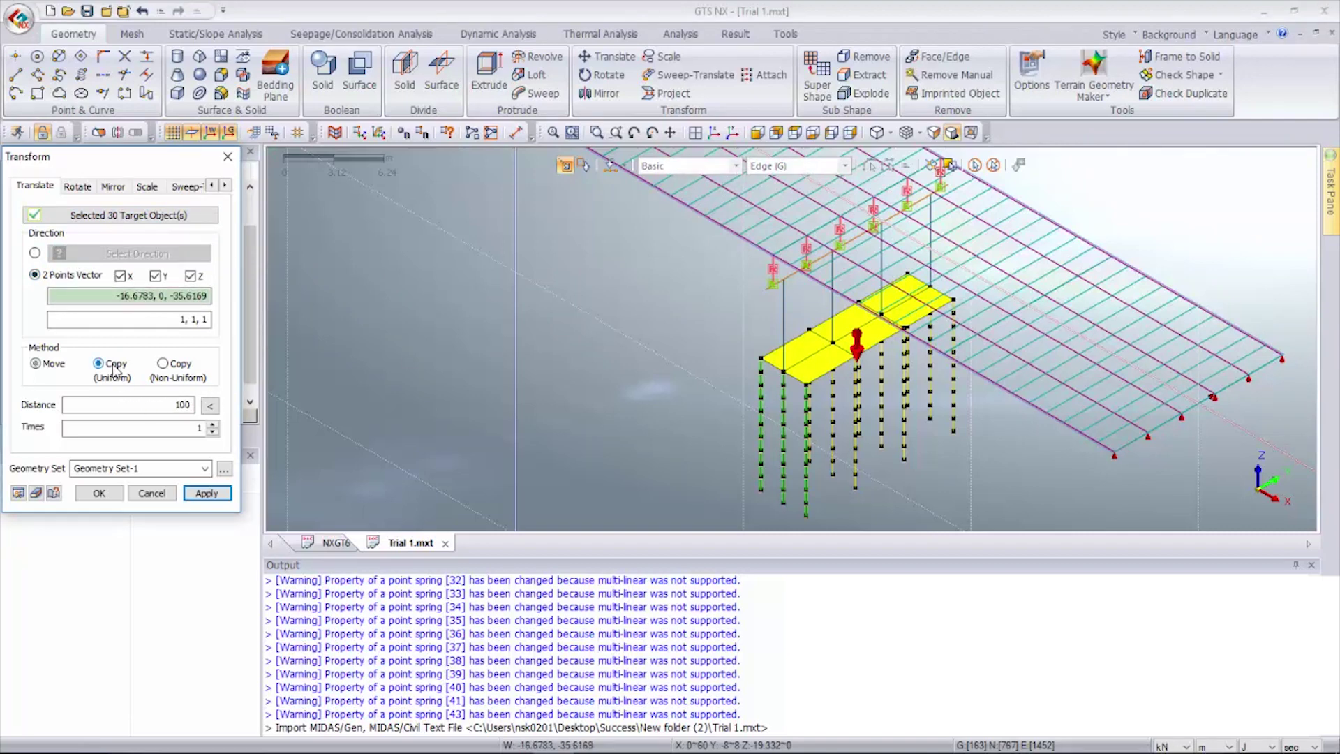
pyautogui.click(175, 405)
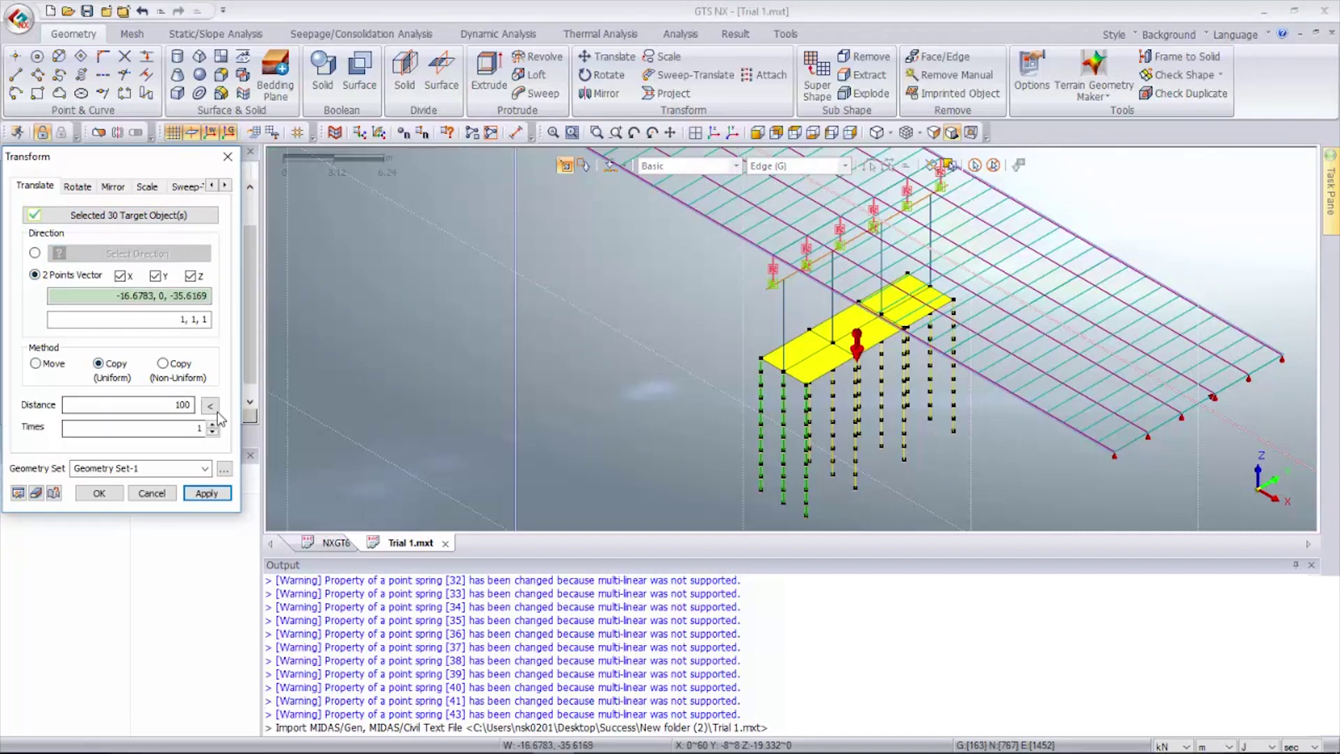
pyautogui.click(761, 359)
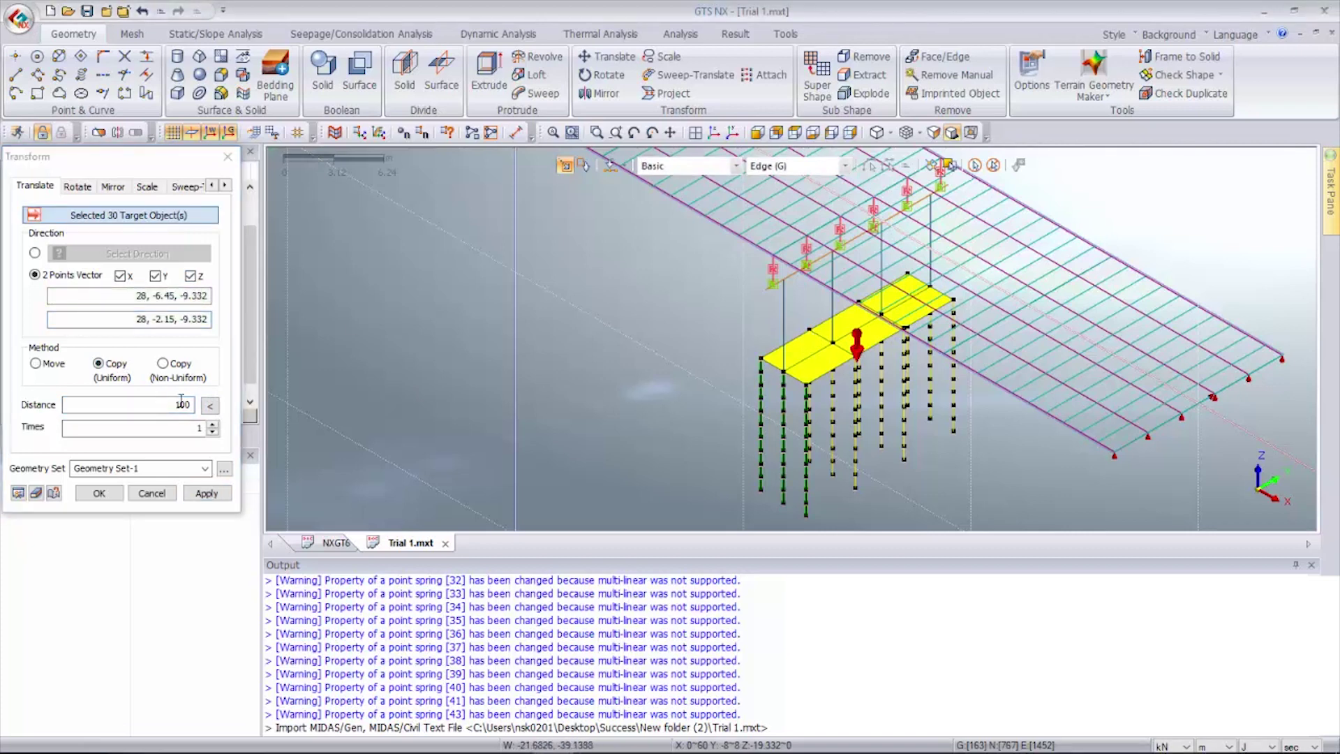
pyautogui.click(210, 404)
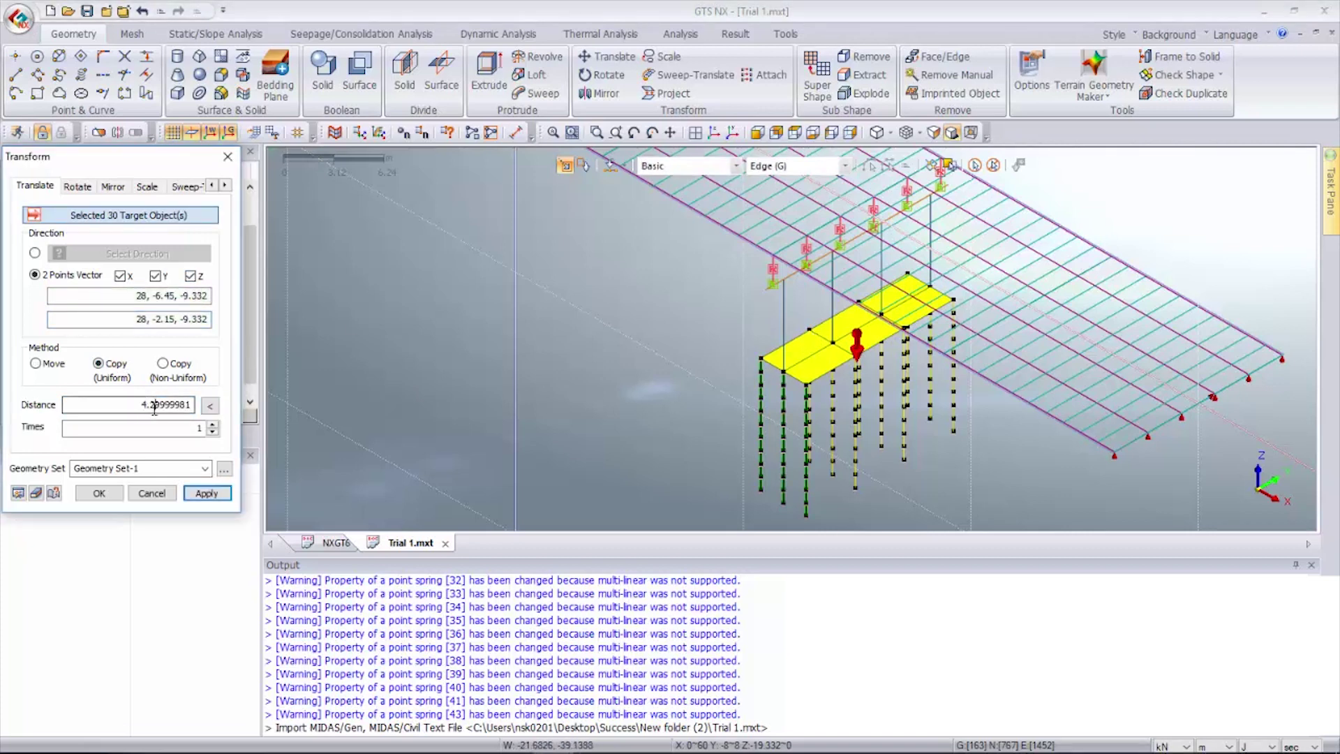
pyautogui.moveTo(154, 407); pyautogui.dragTo(590, 363)
pyautogui.press('BackSpace')
pyautogui.press('BackSpace')
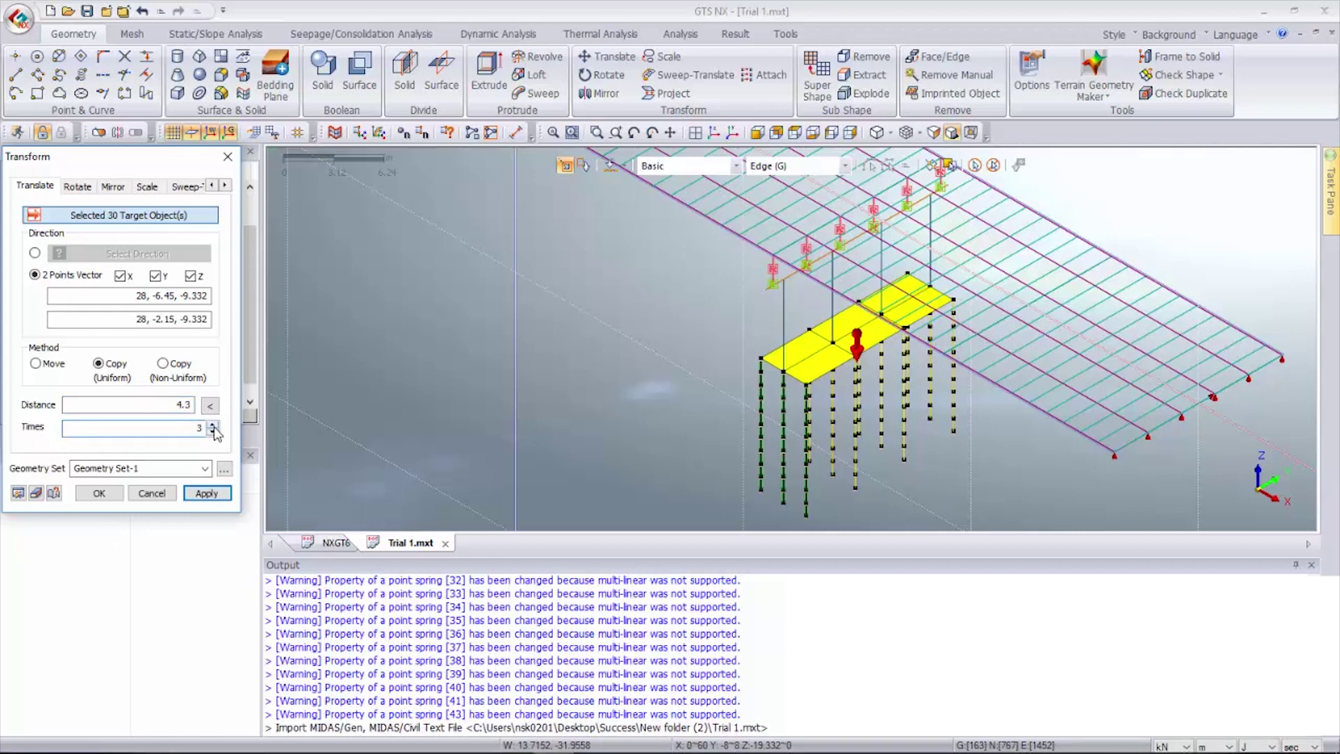
pyautogui.click(99, 492)
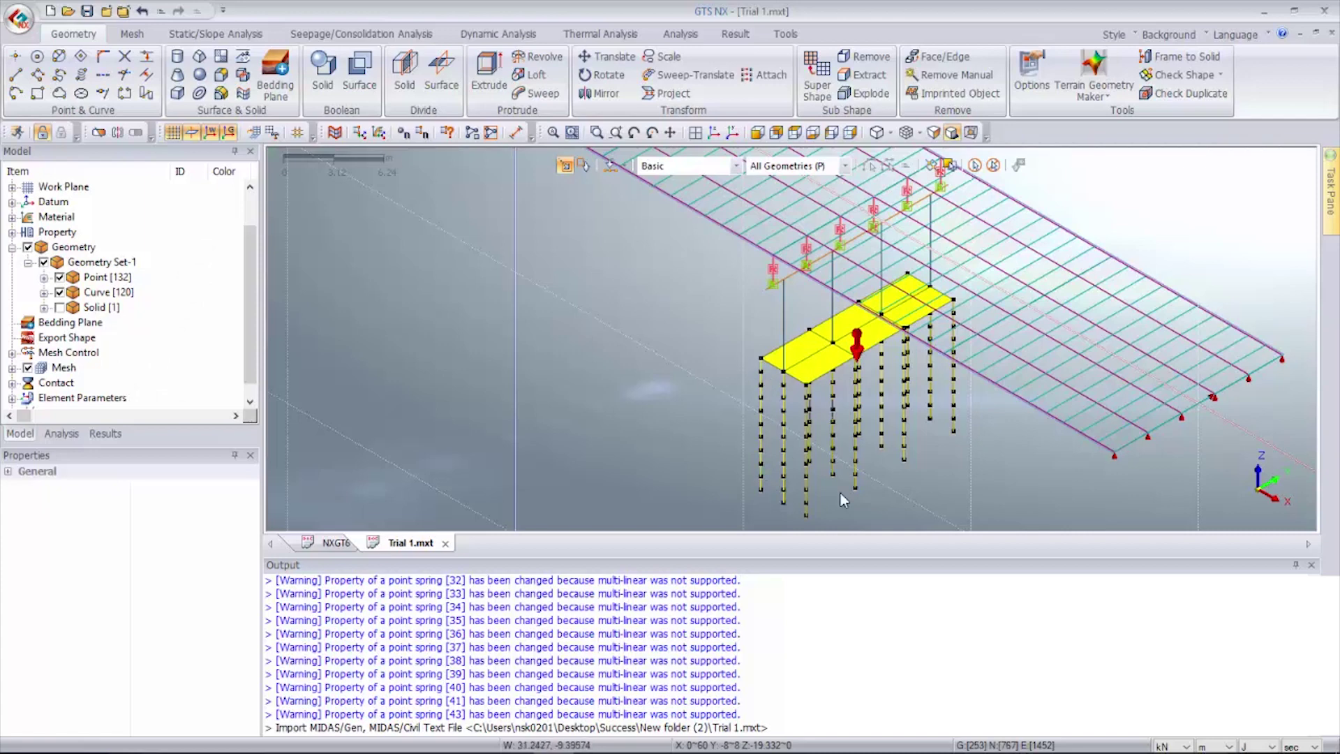
# - Show the soil solid in Geometry Set-1 again and view the whole block with the bridge
pyautogui.scroll(-3, 957, 370)
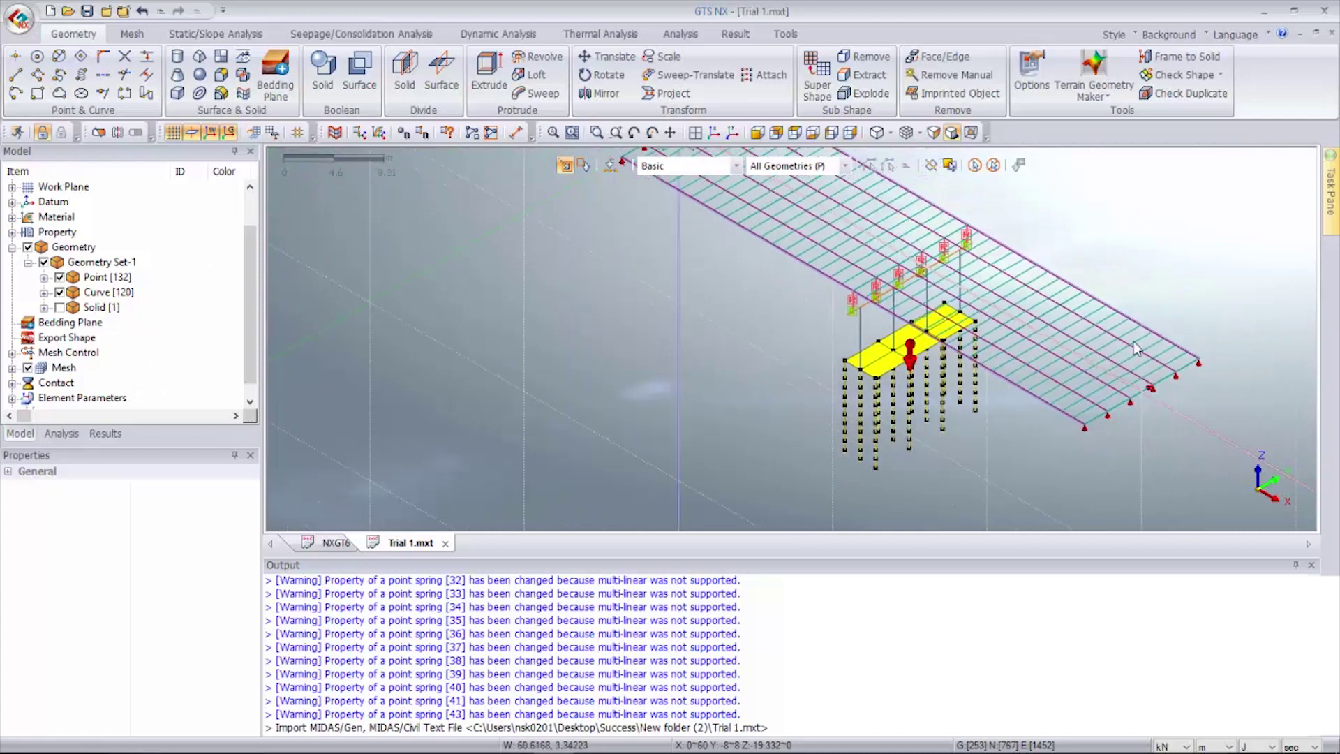
pyautogui.scroll(-3, 770, 198)
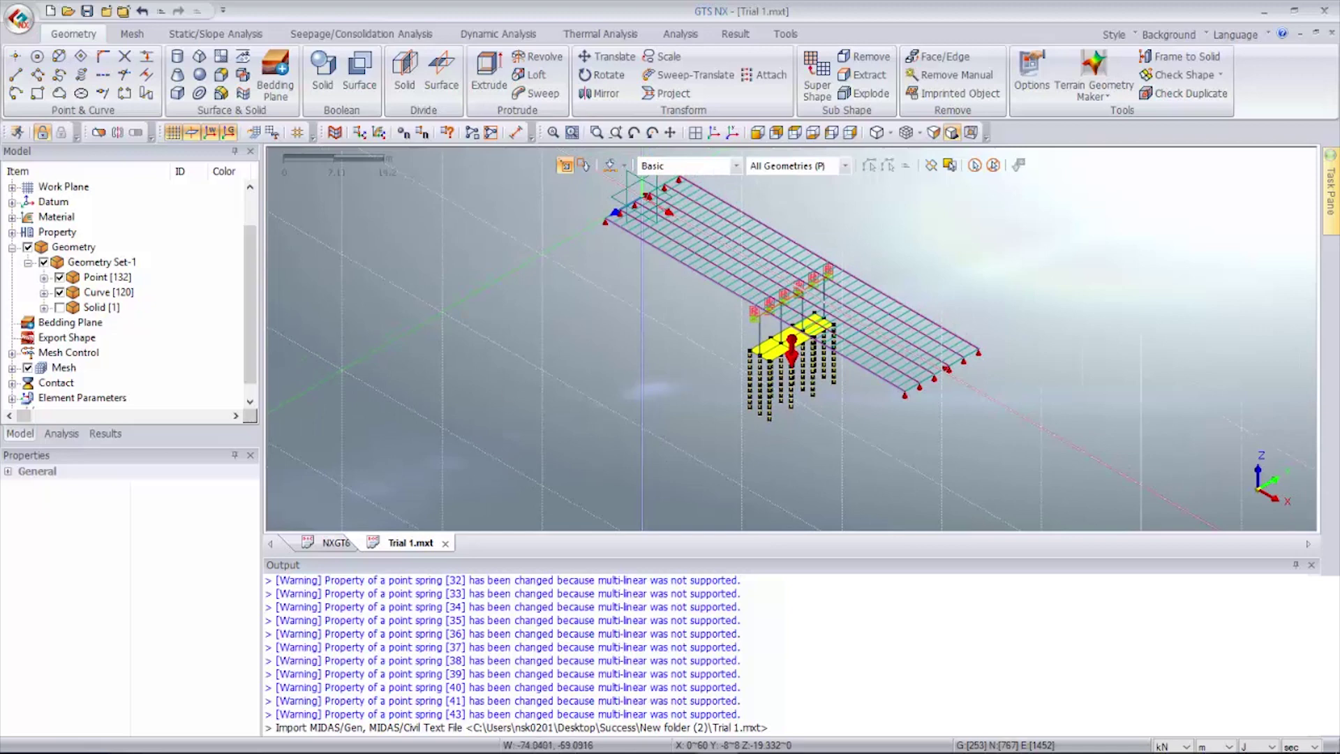
pyautogui.click(59, 308)
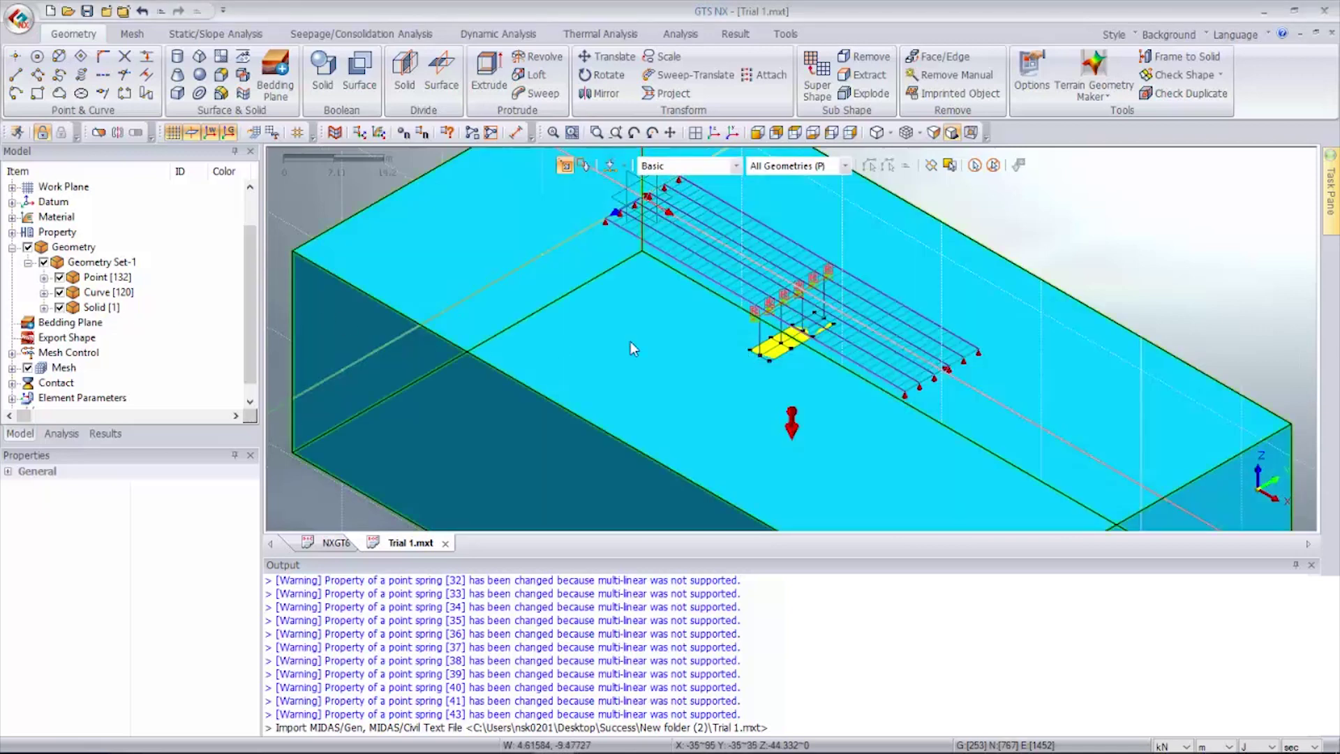
pyautogui.scroll(-3, 668, 342)
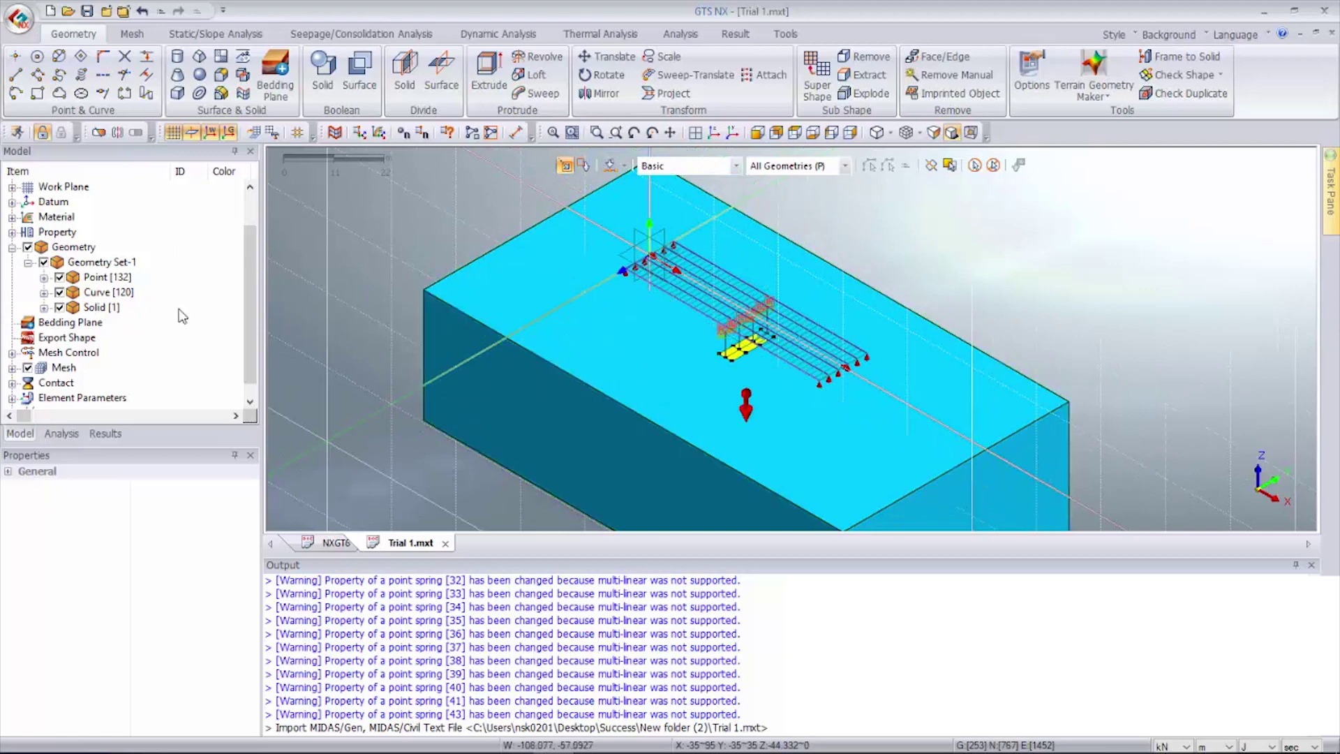
pyautogui.scroll(-1, 591, 352)
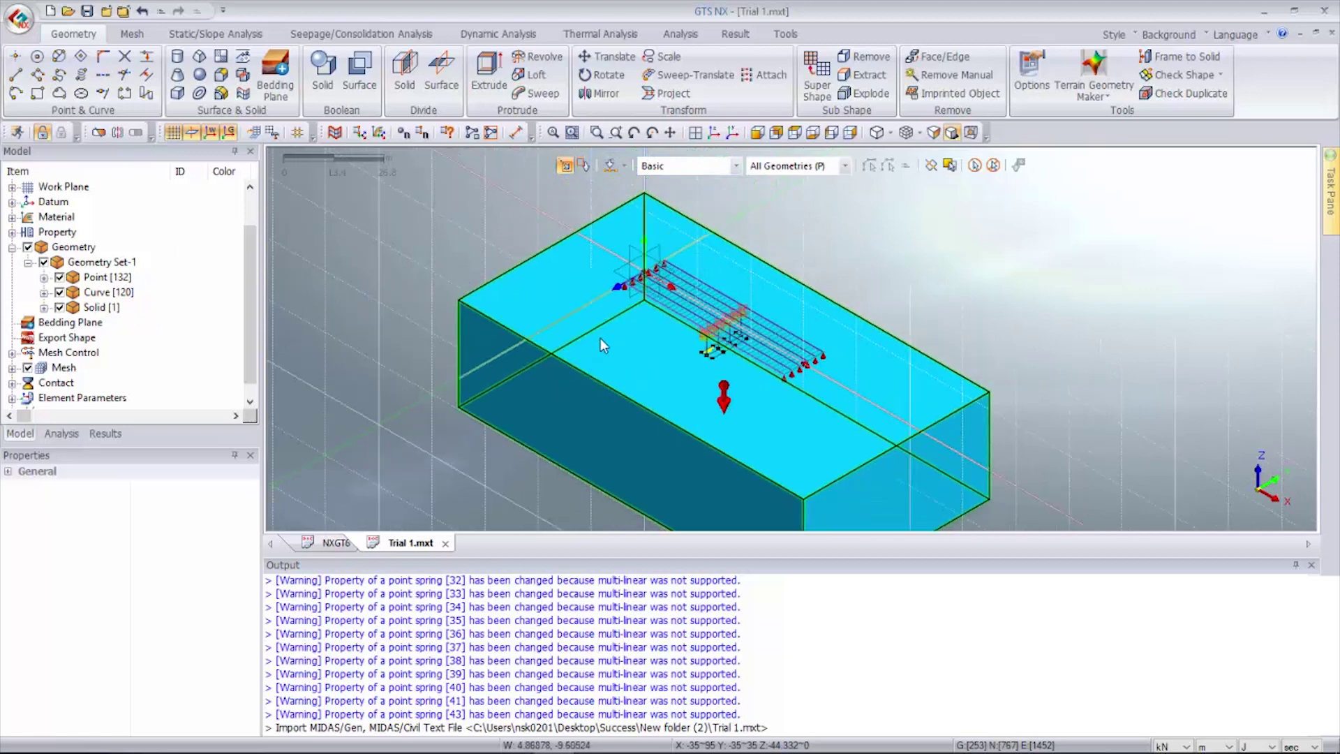
pyautogui.scroll(3, 652, 402)
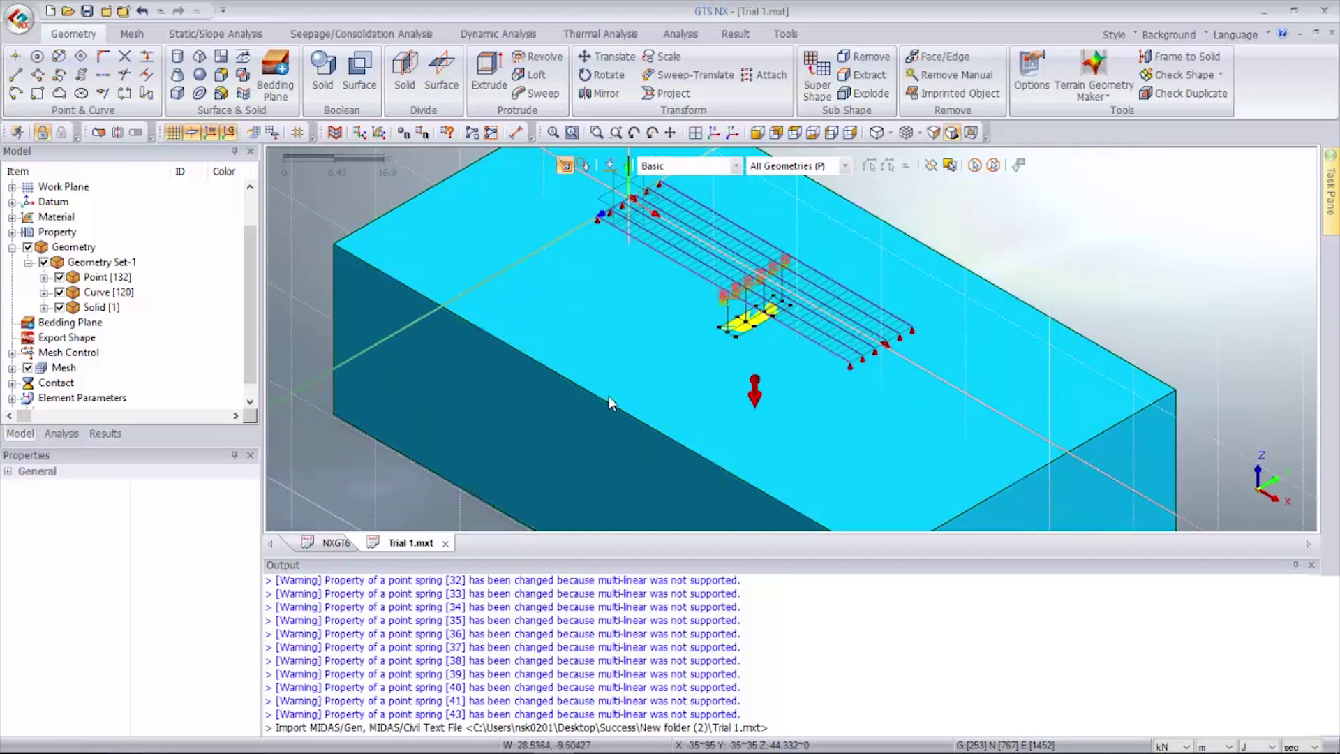
# - Set up solid meshing for the soil box with all pile edges as interior edges, property 9: Pile, and Consider Imprinting Shape on Face enabled
pyautogui.click(612, 399)
pyautogui.rightClick(611, 398)
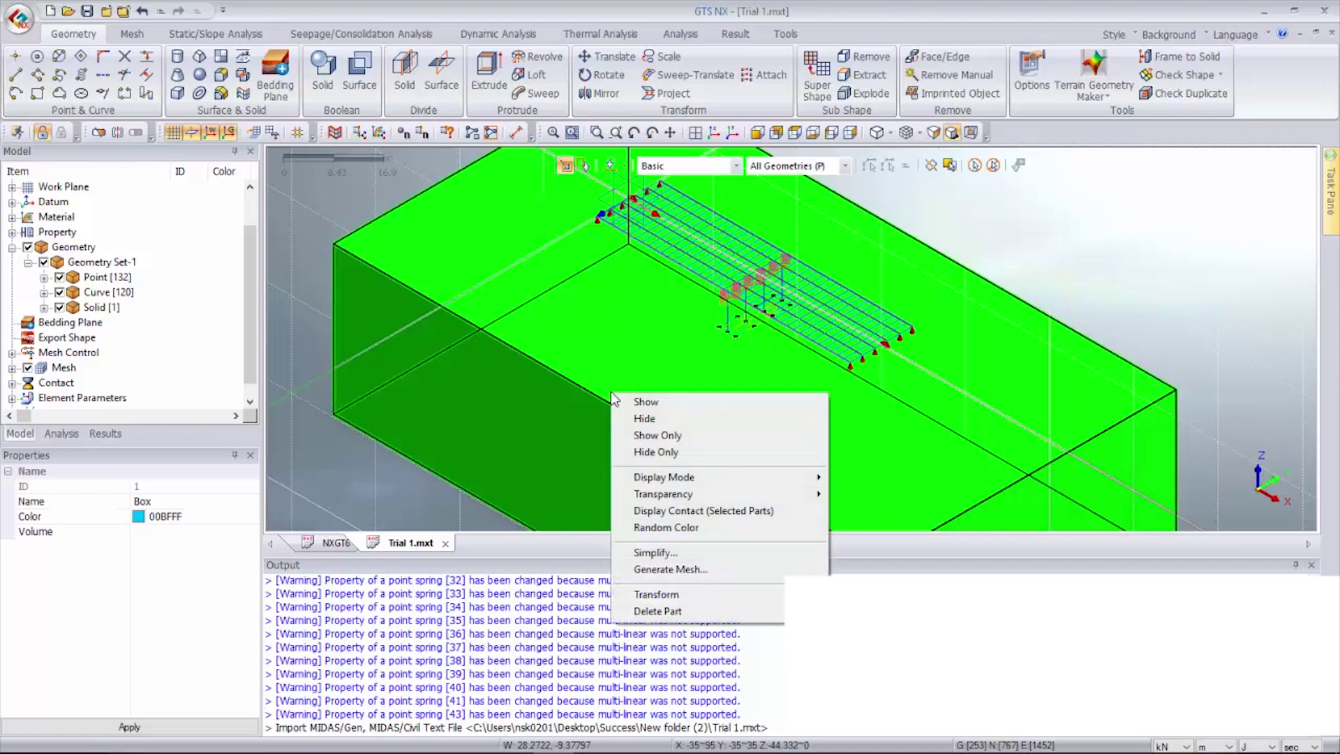
pyautogui.click(705, 573)
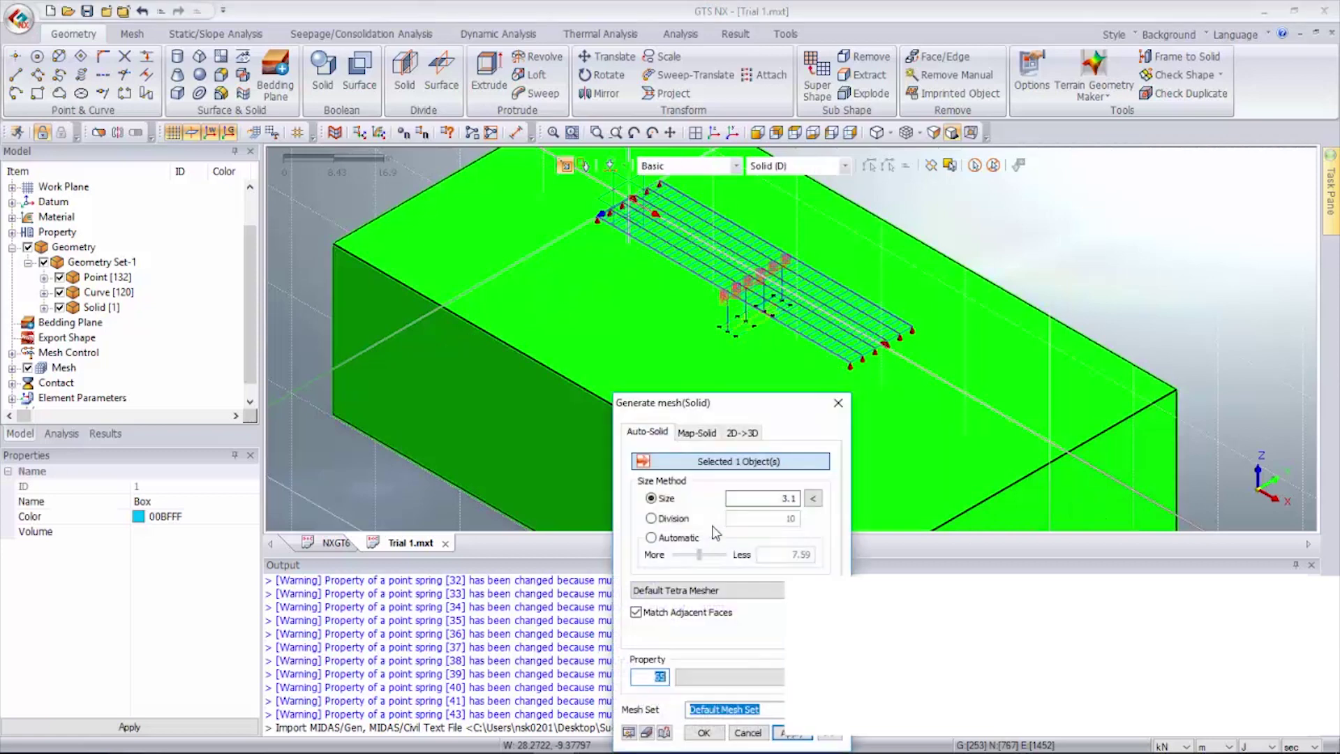
pyautogui.moveTo(758, 392); pyautogui.dragTo(367, 202)
pyautogui.click(438, 542)
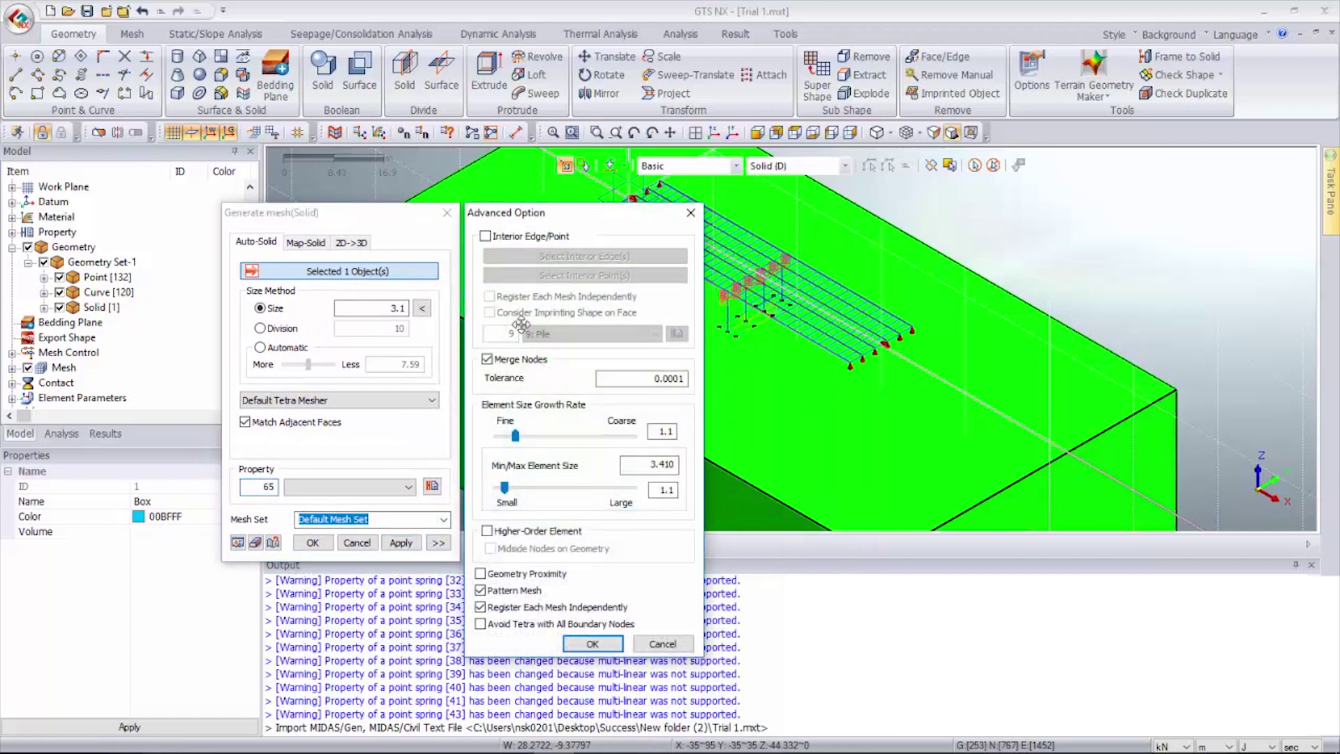
pyautogui.click(485, 235)
pyautogui.moveTo(569, 214); pyautogui.dragTo(422, 215)
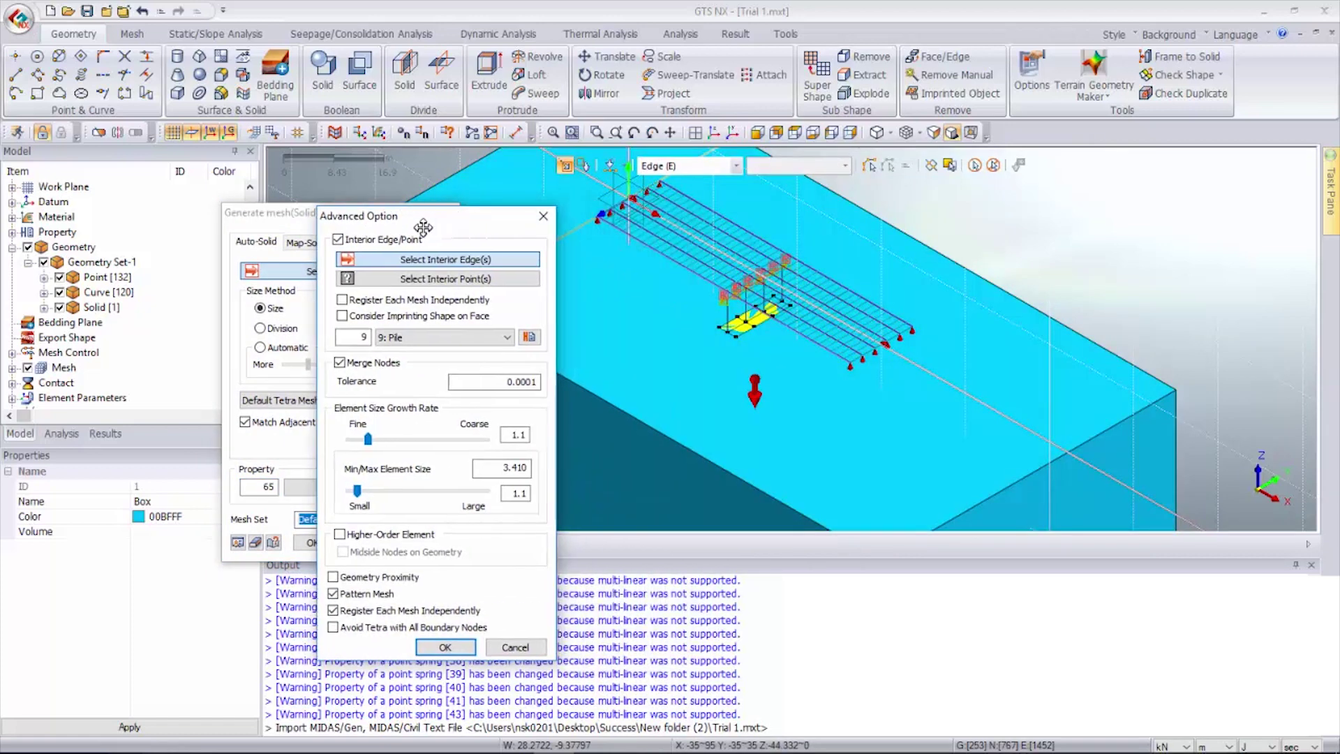
pyautogui.moveTo(678, 283); pyautogui.dragTo(809, 453)
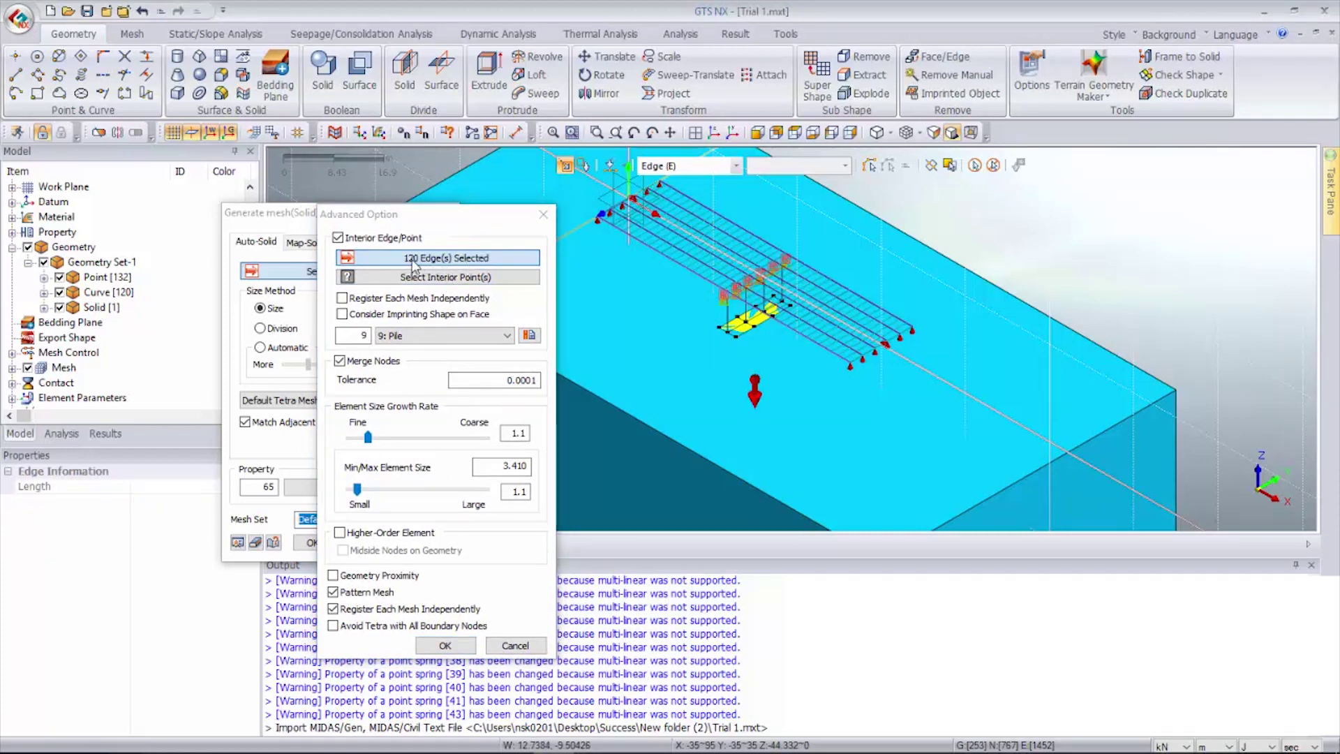
pyautogui.click(382, 317)
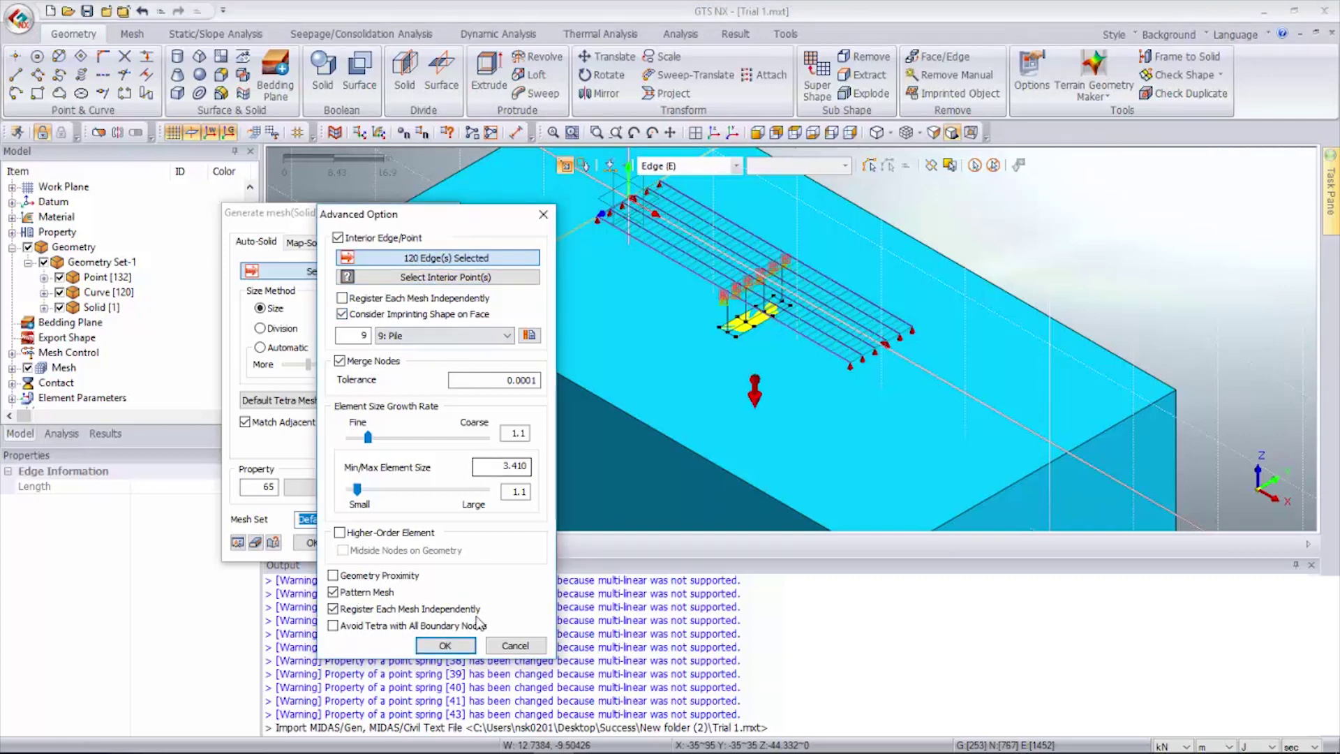
pyautogui.click(464, 645)
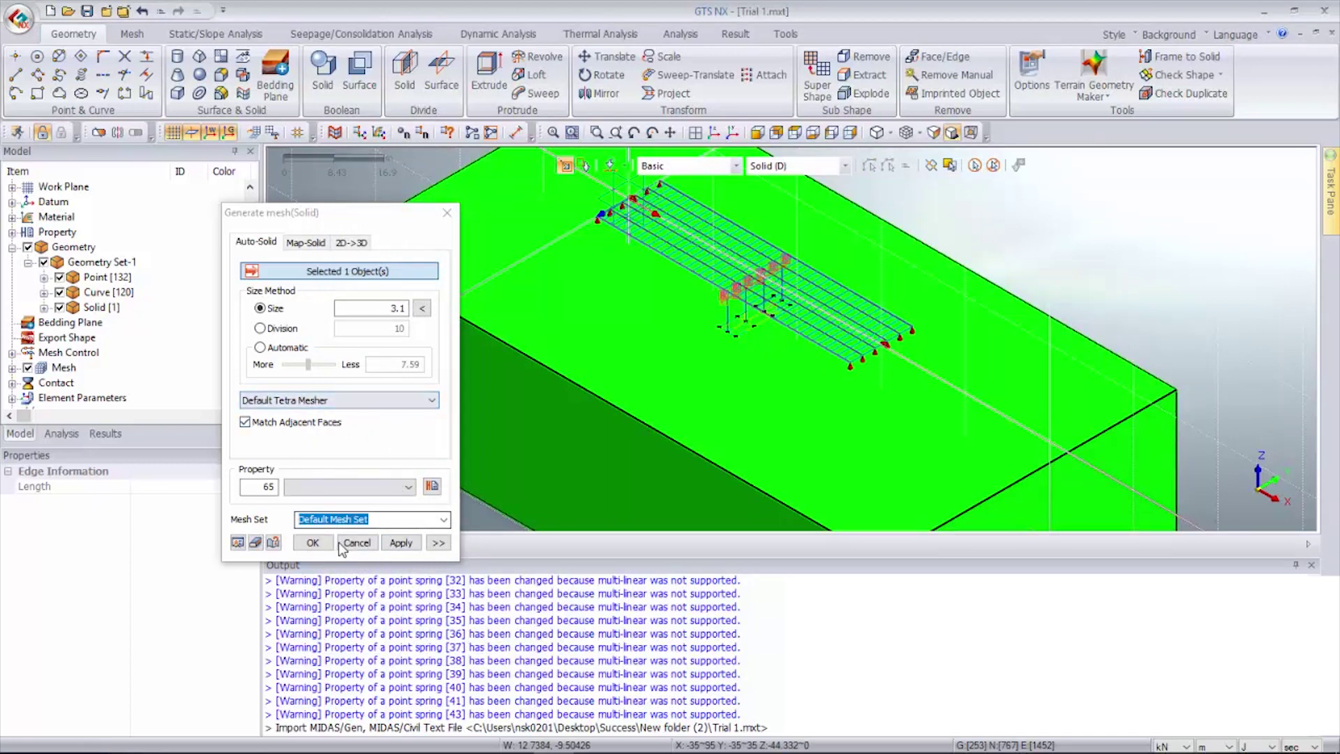
# - Generate the soil block's tetra mesh with size 3.1 in Default Mesh Set and inspect it around the pile cap
pyautogui.click(313, 544)
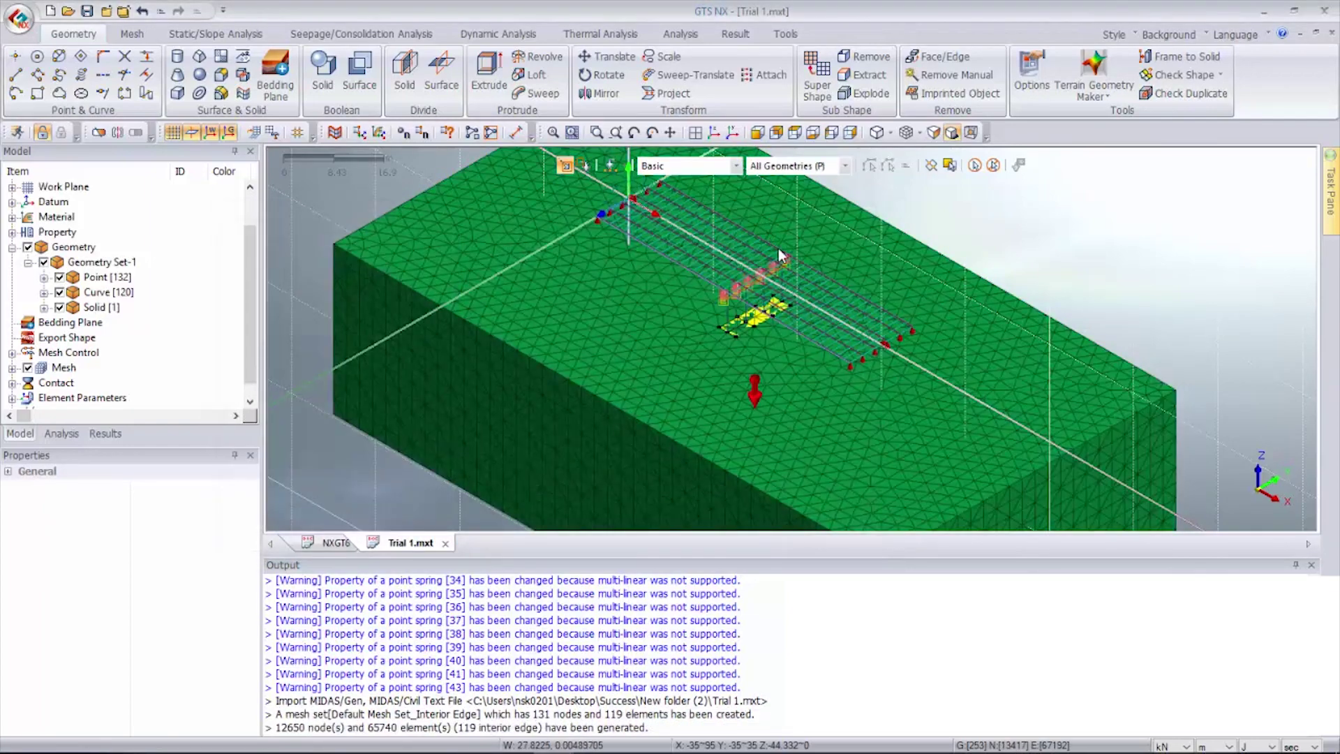
pyautogui.scroll(5, 768, 347)
pyautogui.scroll(3, 767, 313)
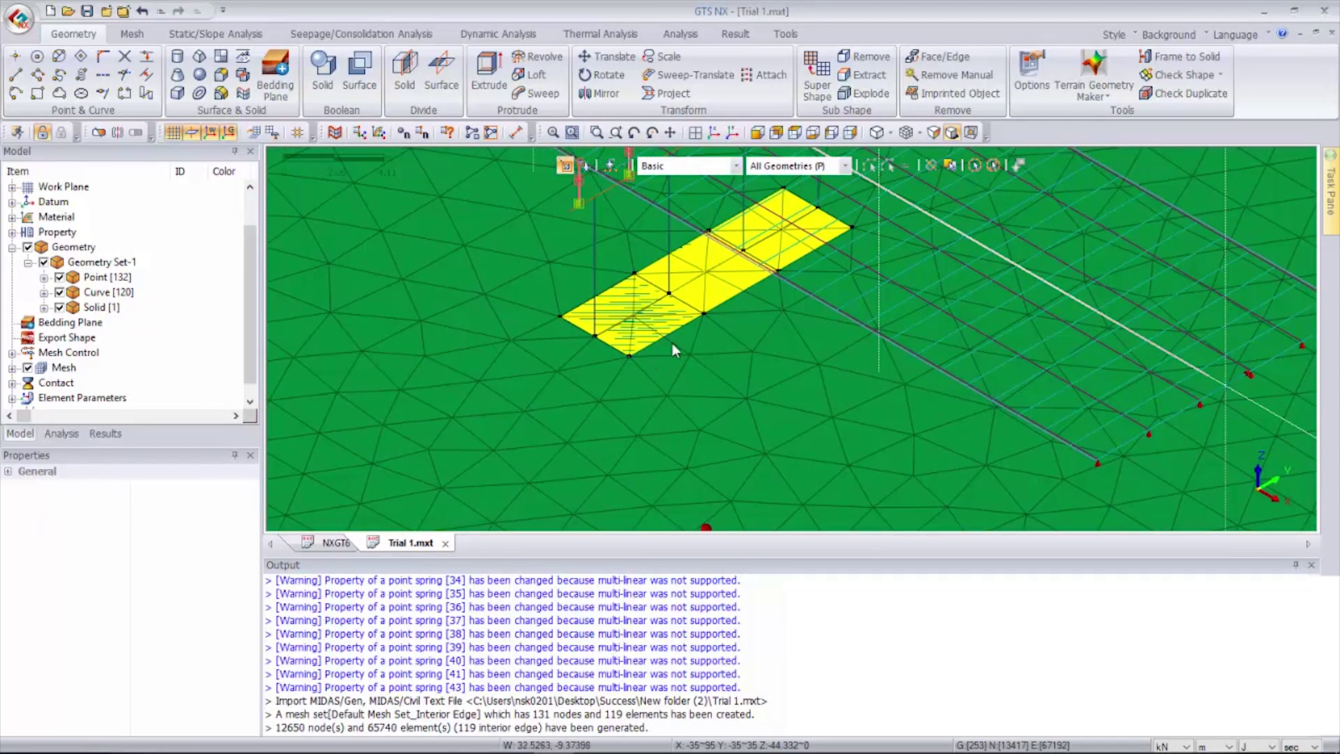
pyautogui.scroll(-8, 723, 311)
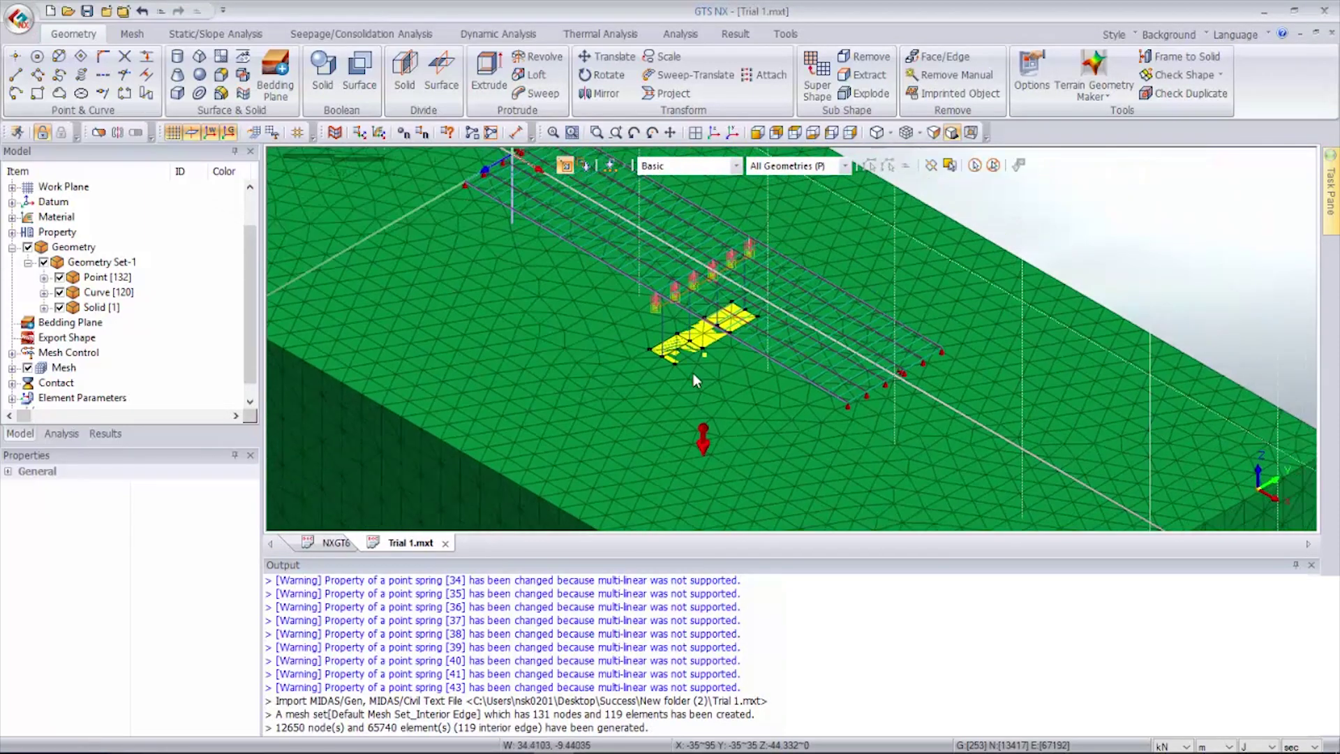
pyautogui.scroll(-5, 691, 367)
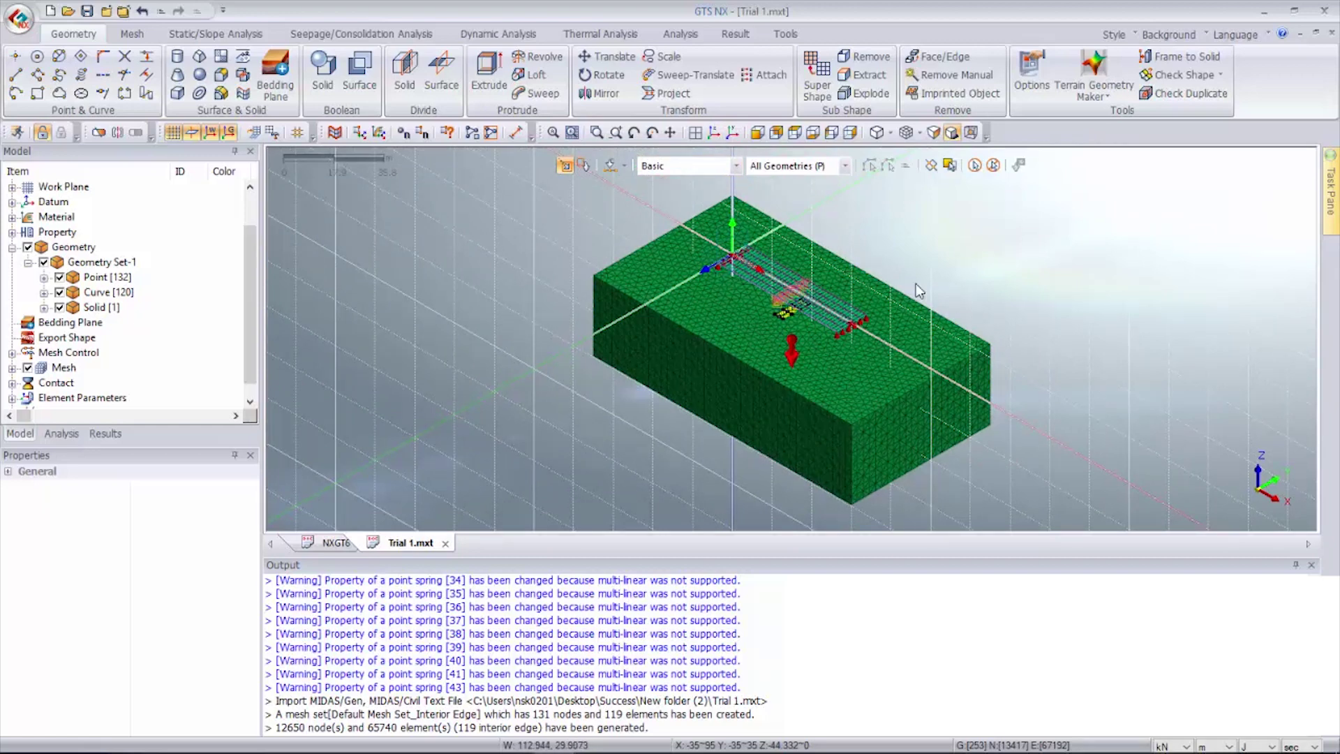
# - Apply an automatic constraint named Constraint-3 to the soil block mesh in boundary set BC Set-1
pyautogui.click(354, 39)
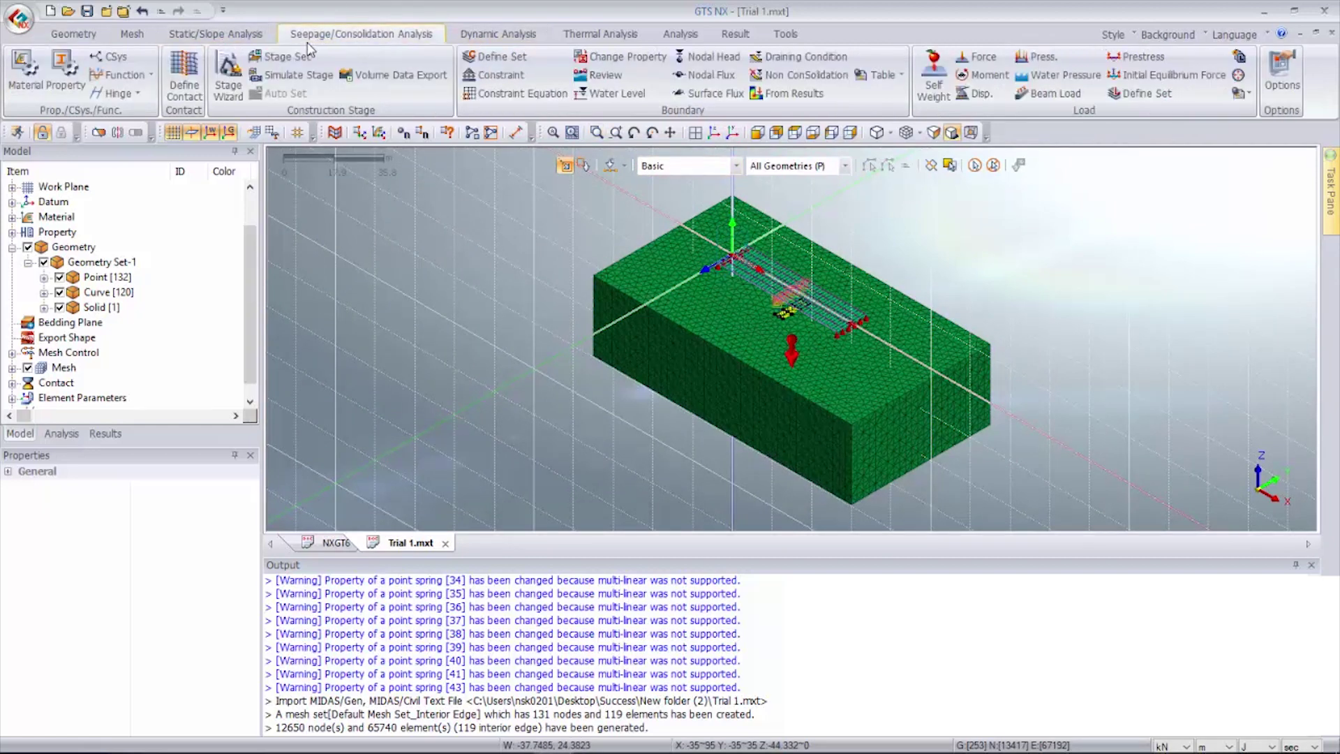
pyautogui.click(520, 87)
pyautogui.click(111, 189)
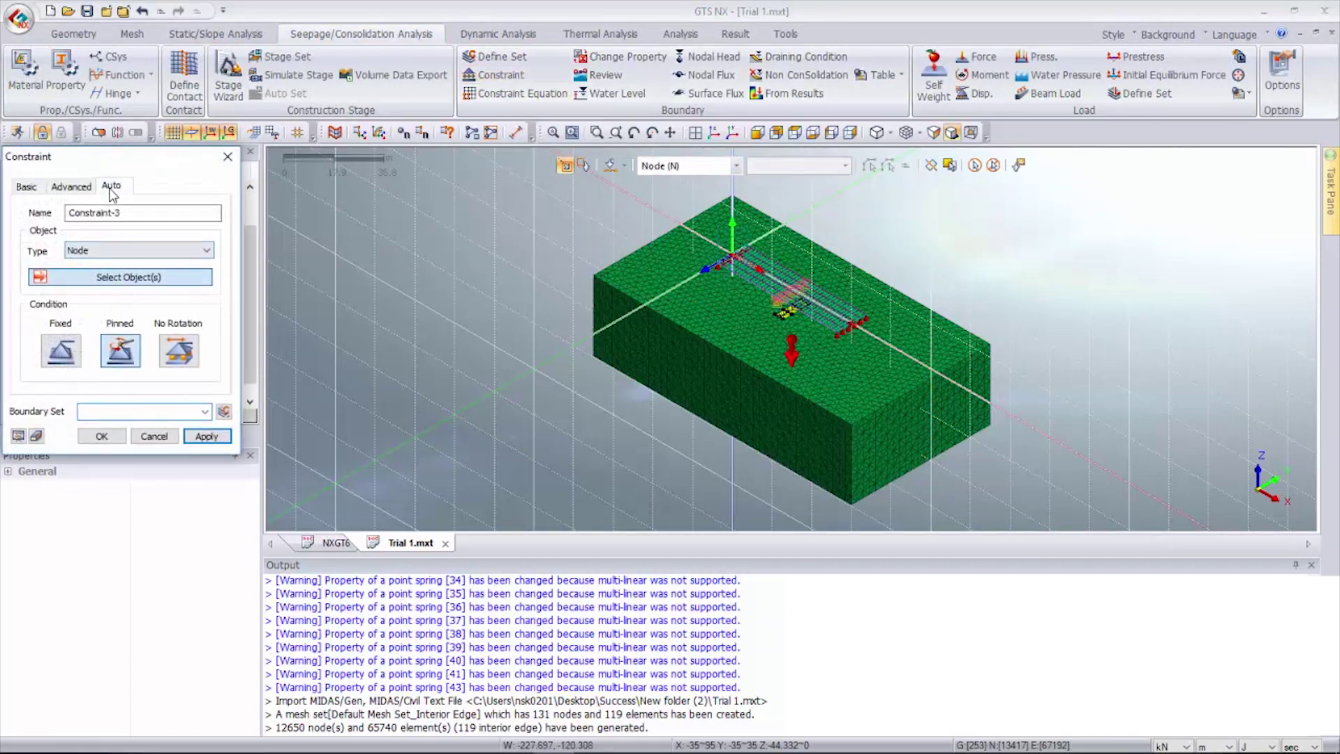
pyautogui.click(61, 261)
pyautogui.click(61, 261)
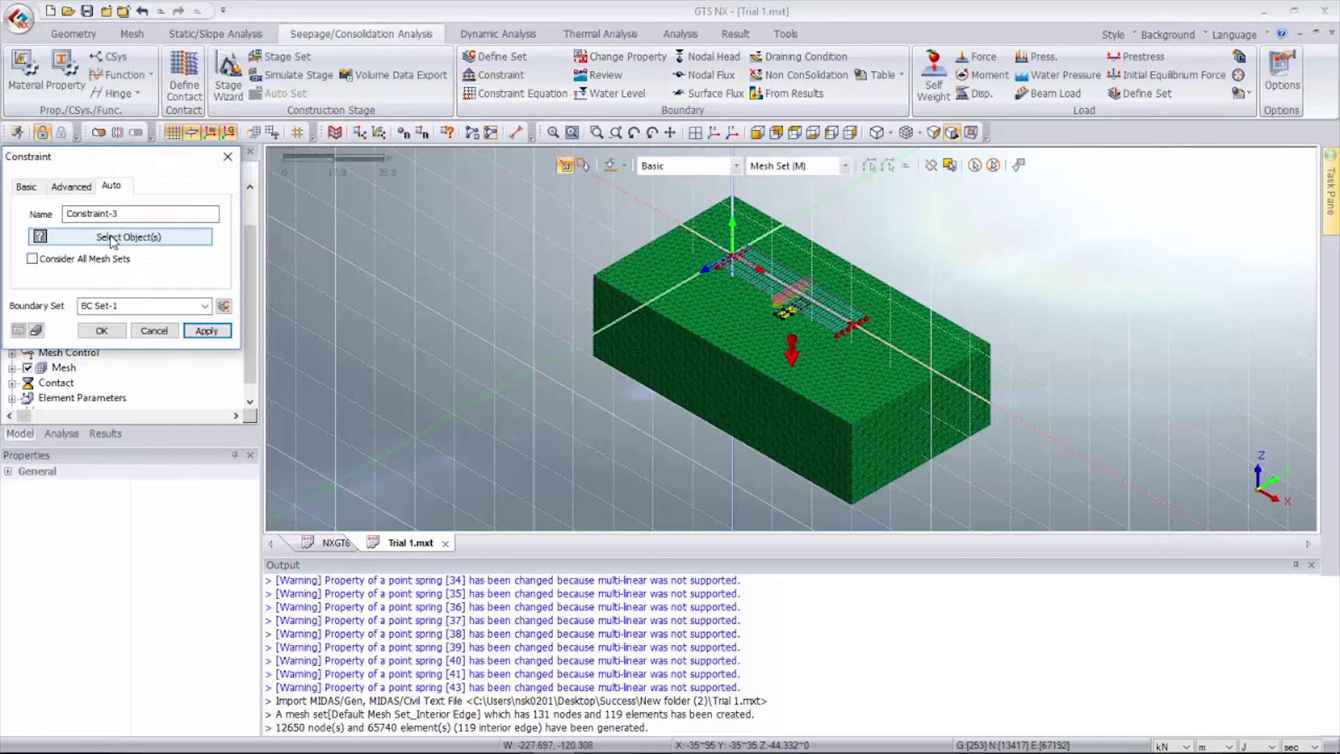
pyautogui.click(626, 316)
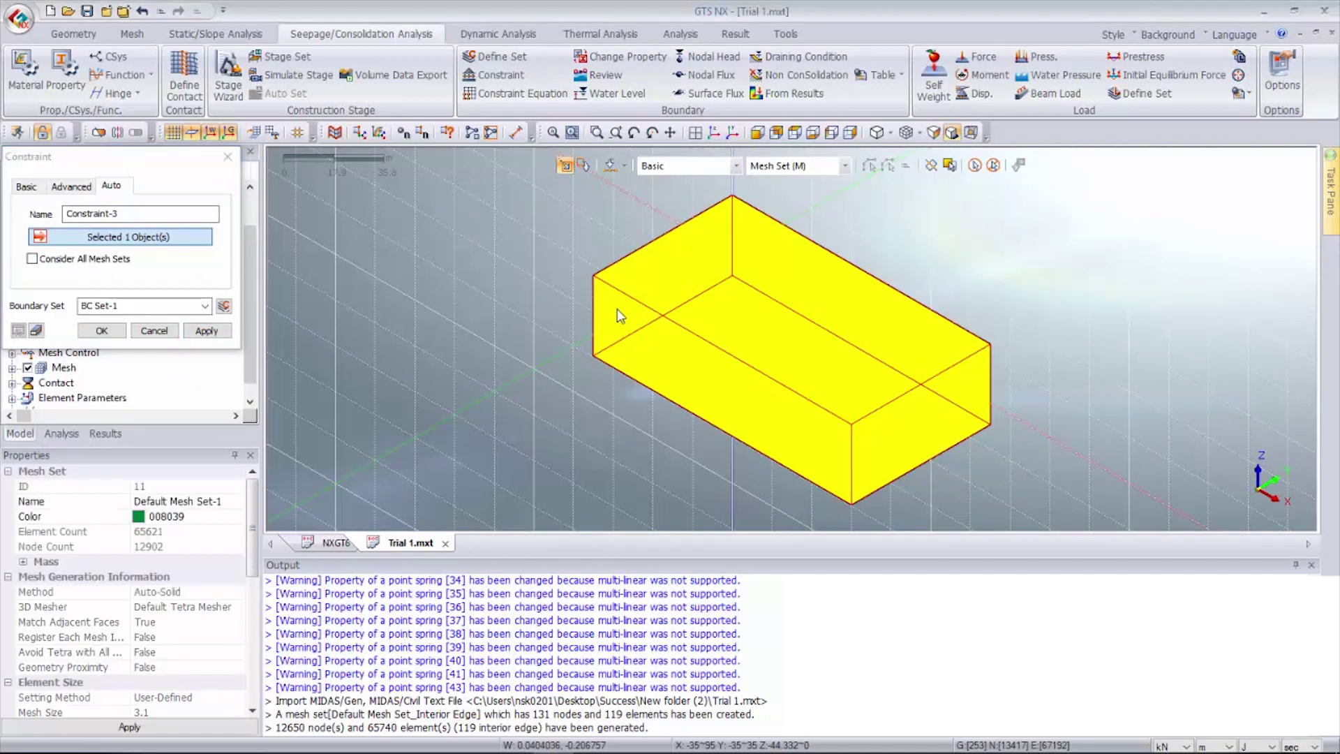
pyautogui.click(118, 333)
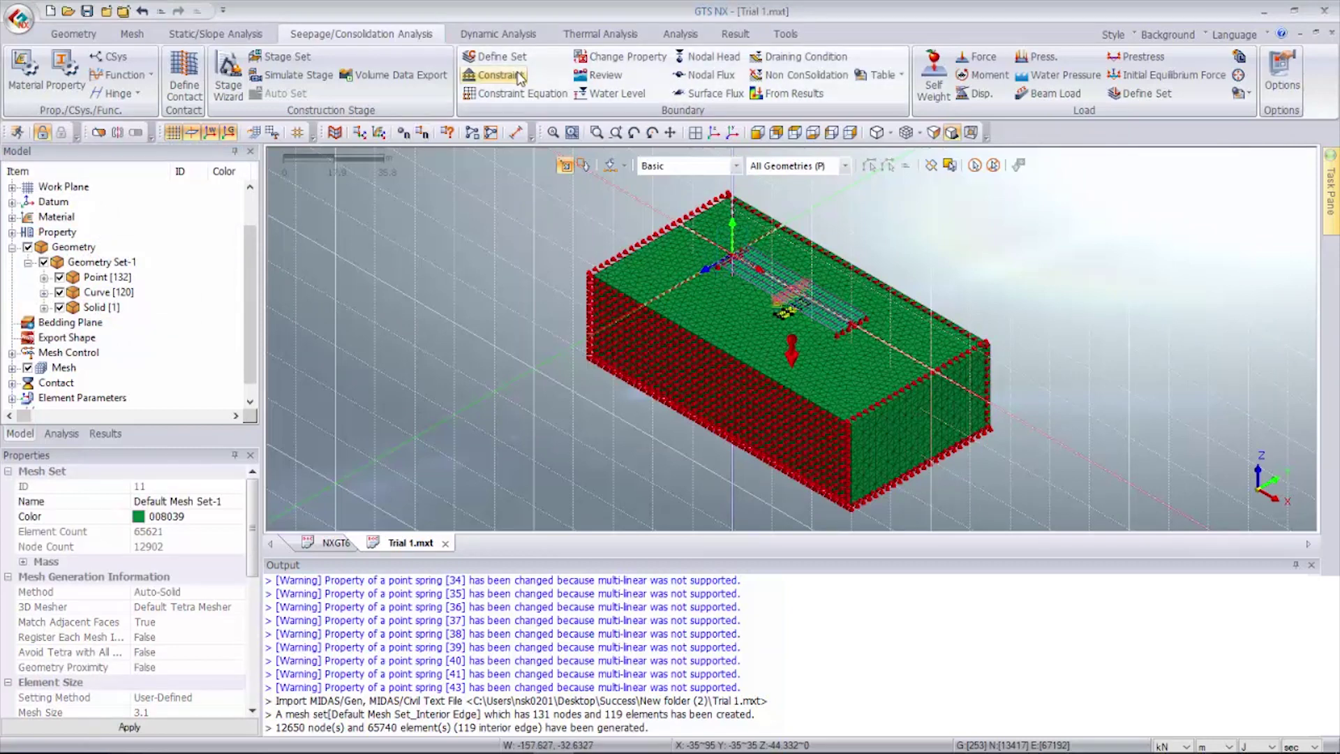
# - Import the nodal results text file Trial 1 from New folder (2) into the model
pyautogui.click(61, 433)
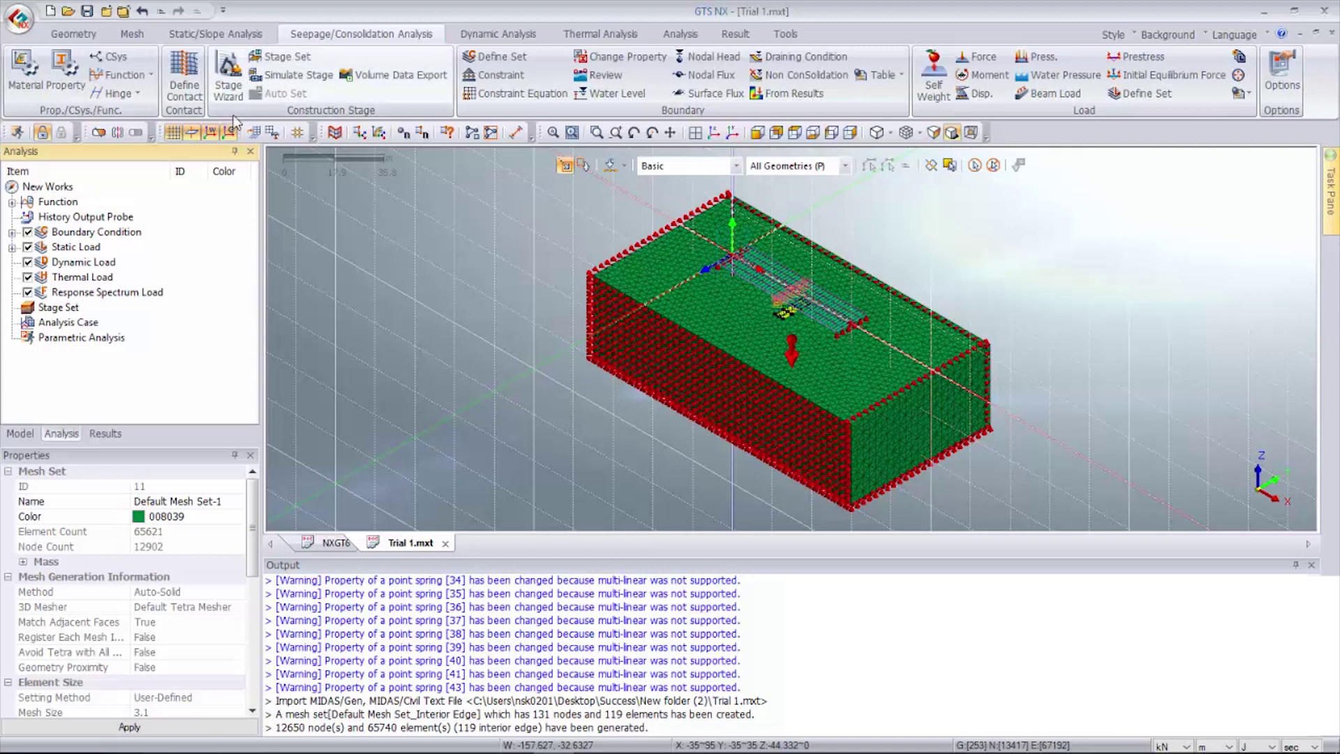
pyautogui.click(21, 21)
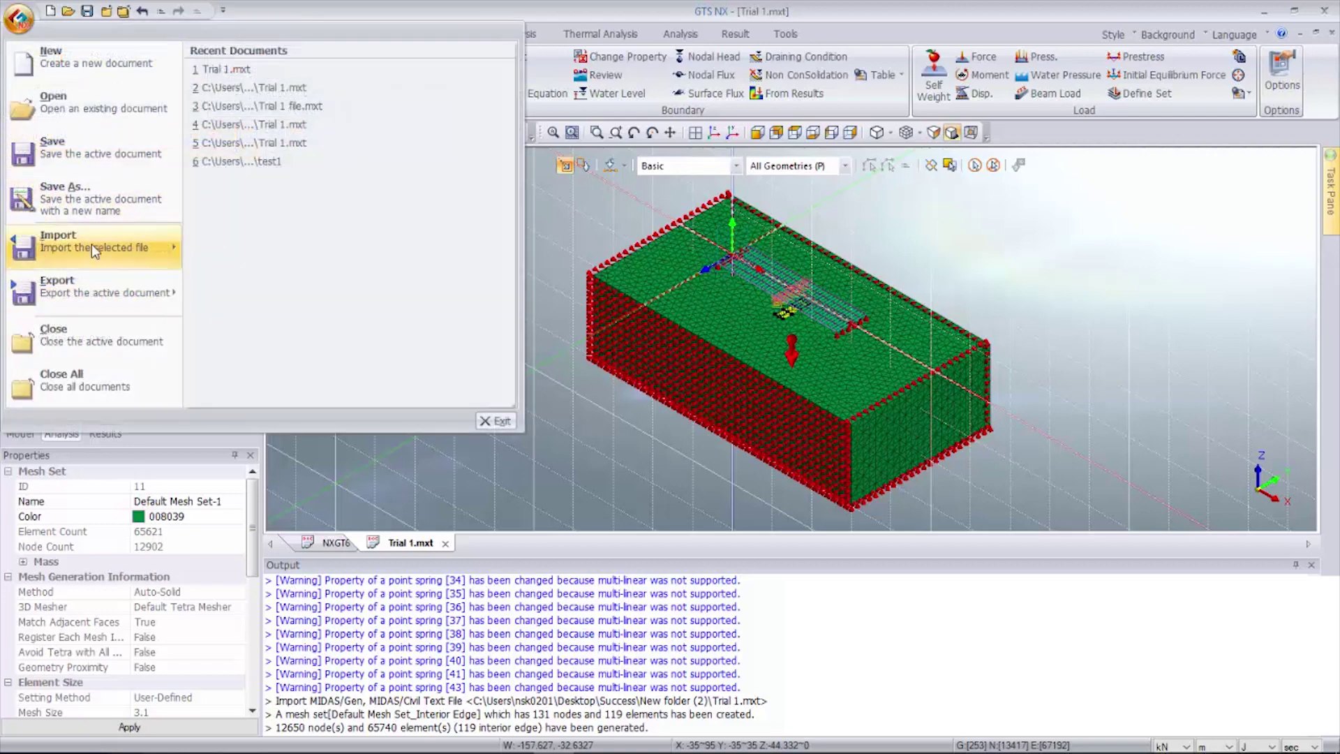
pyautogui.moveTo(90, 244)
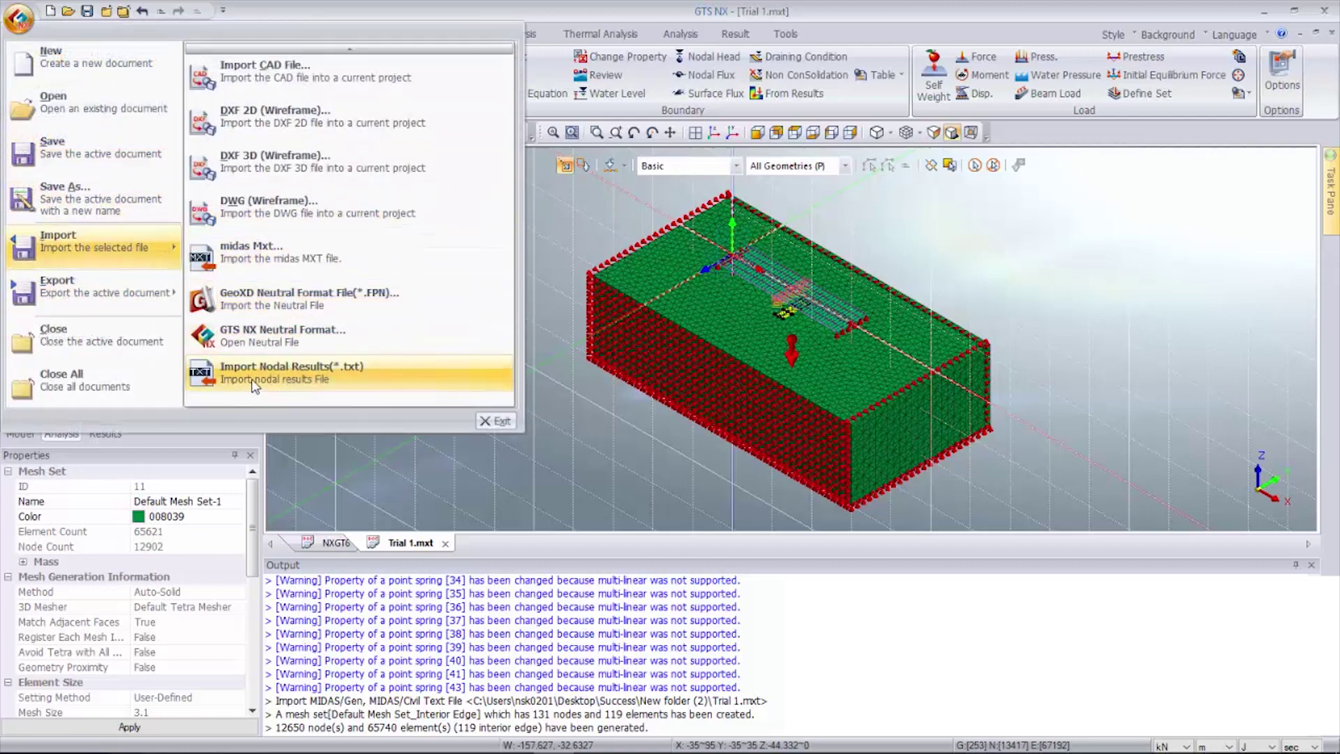
pyautogui.click(290, 374)
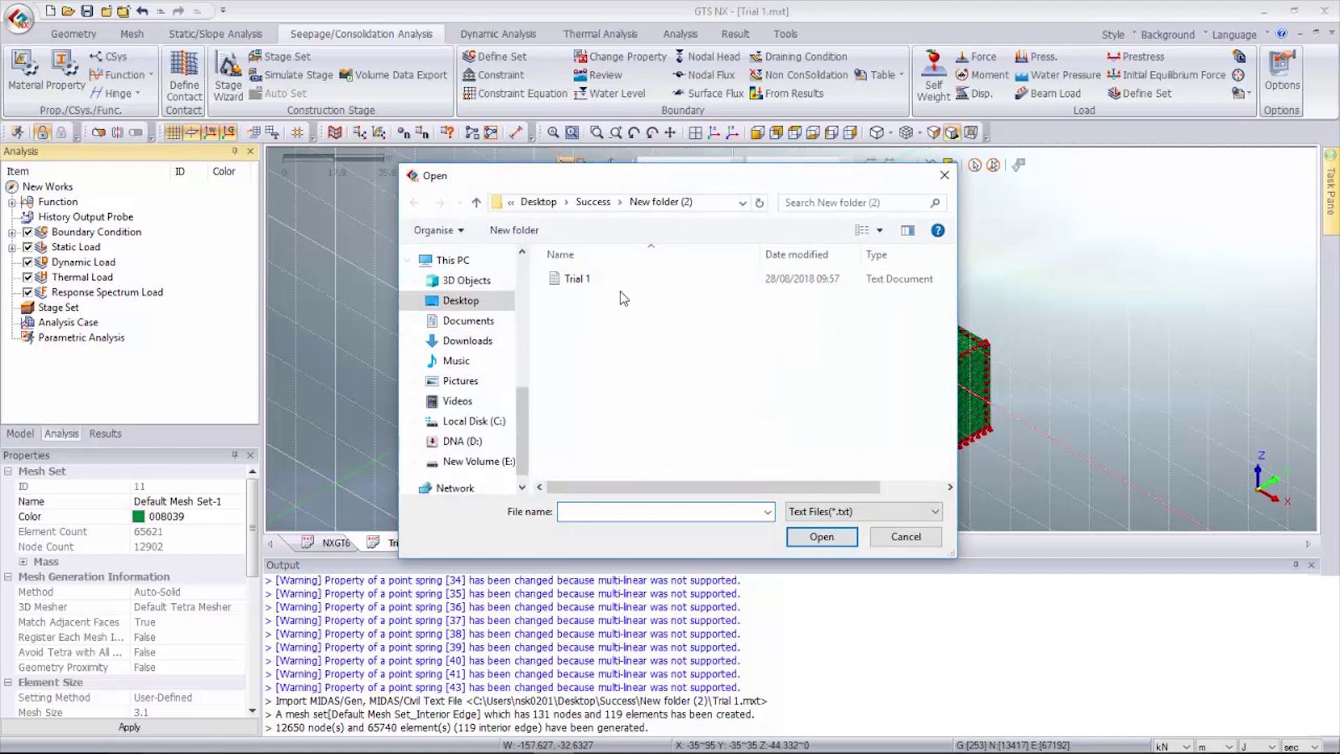
pyautogui.click(615, 279)
pyautogui.click(828, 537)
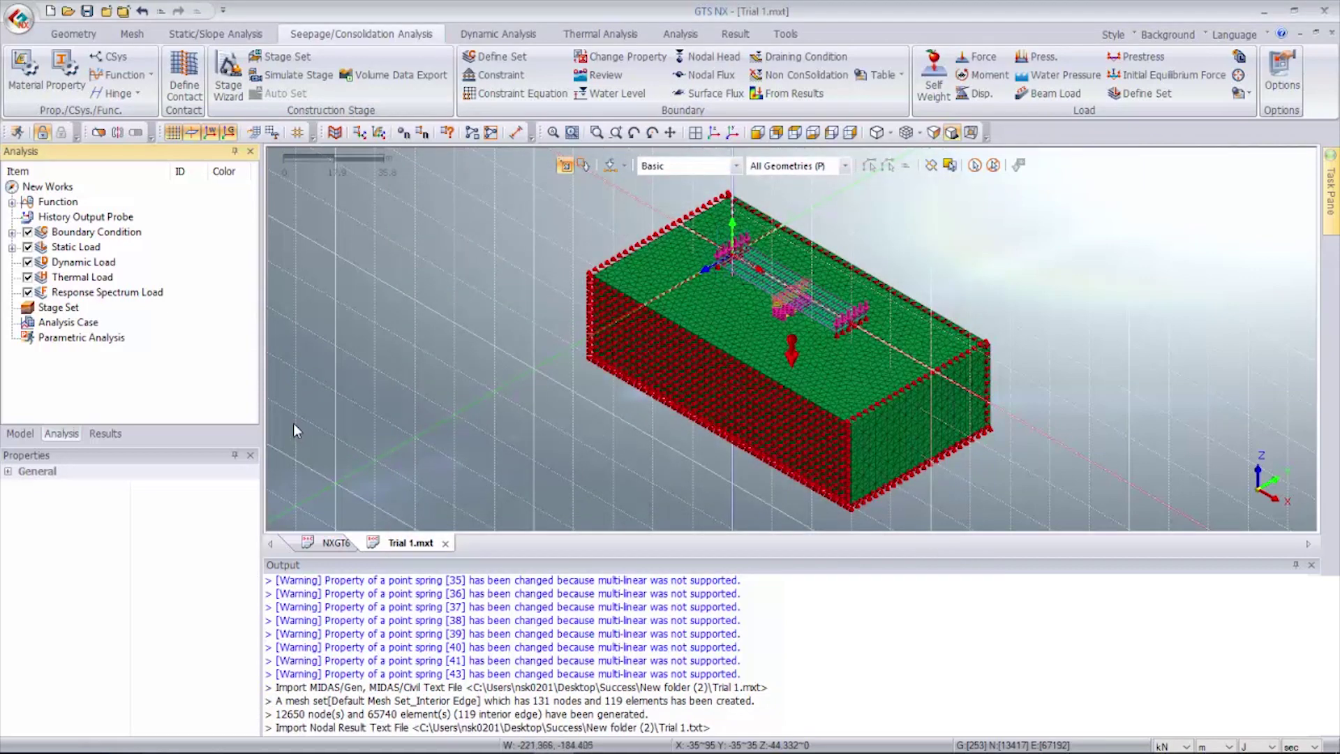
# - Hide all geometry and the soil mesh Default Mesh Set-1 so only the bridge and pile meshes are displayed
pyautogui.click(19, 433)
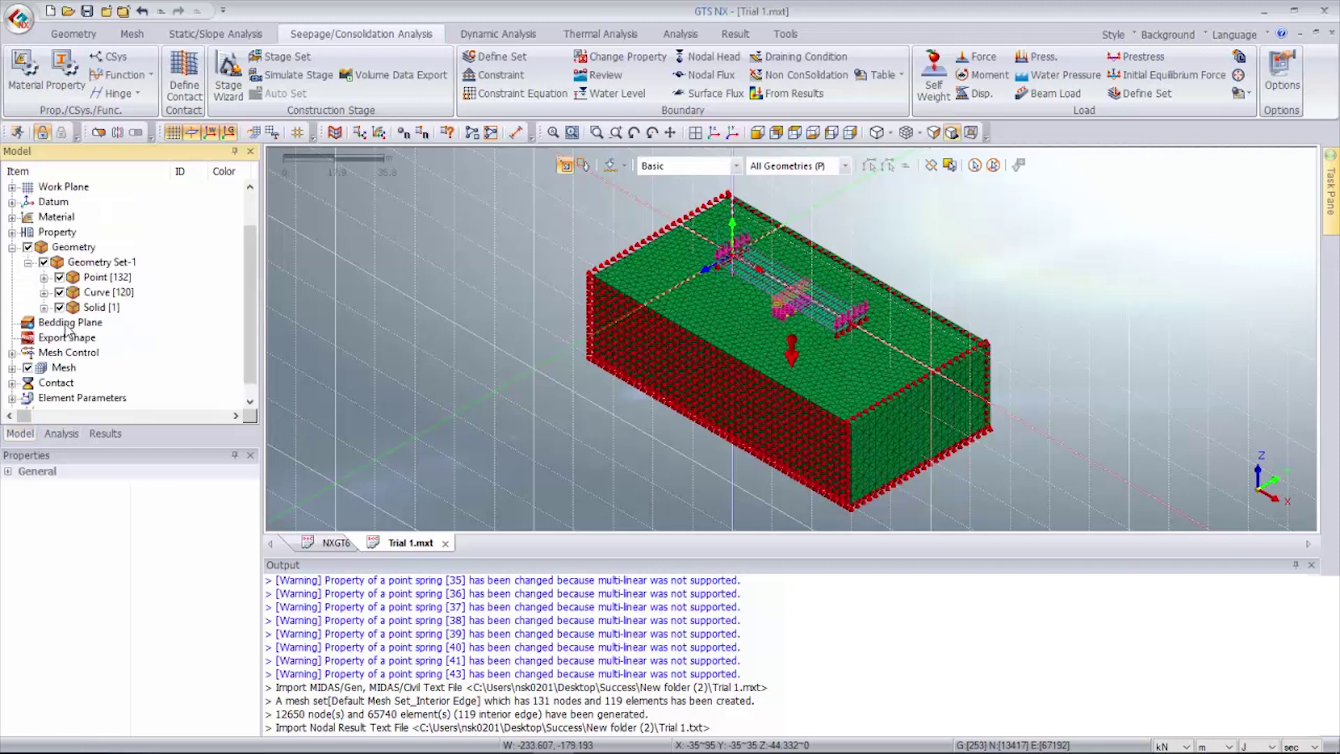
pyautogui.click(28, 247)
pyautogui.click(12, 368)
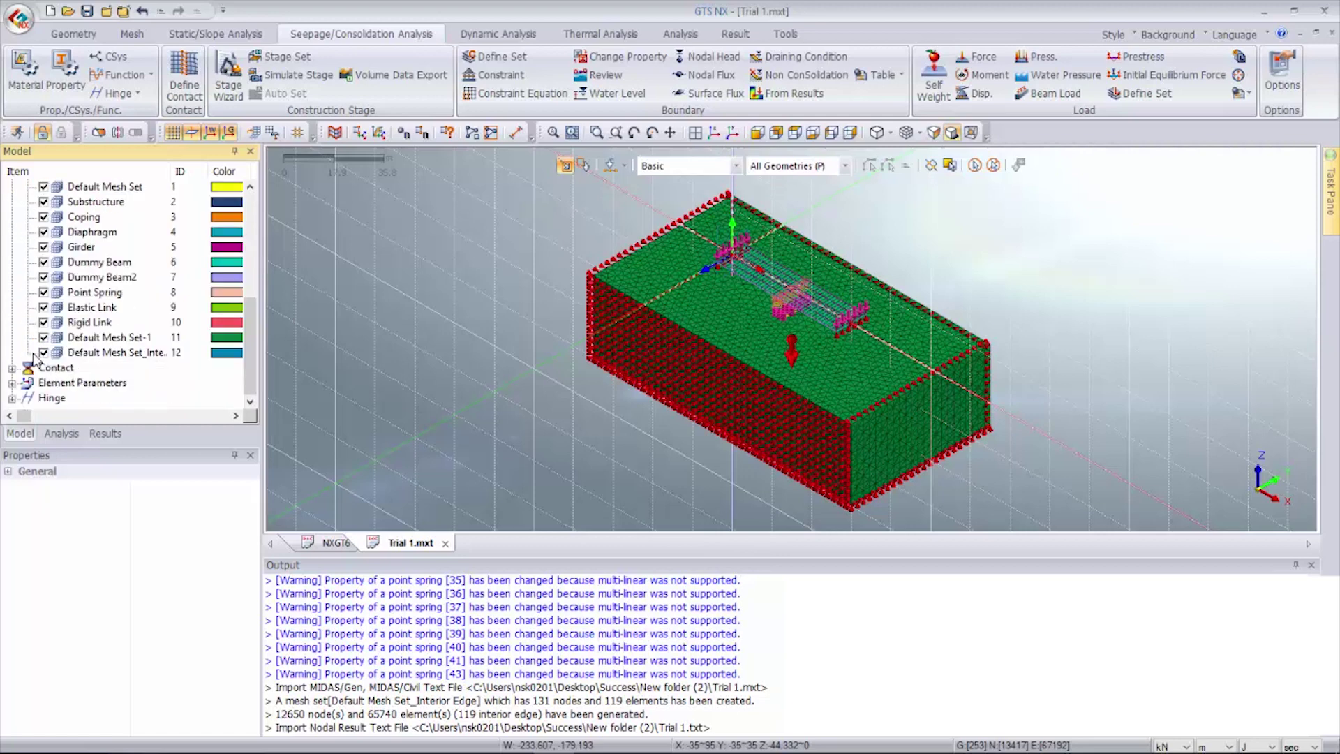
pyautogui.click(43, 338)
# - Examine the imported forces of the Base-ST: Self Weight static load set on the bridge and piles
pyautogui.click(70, 436)
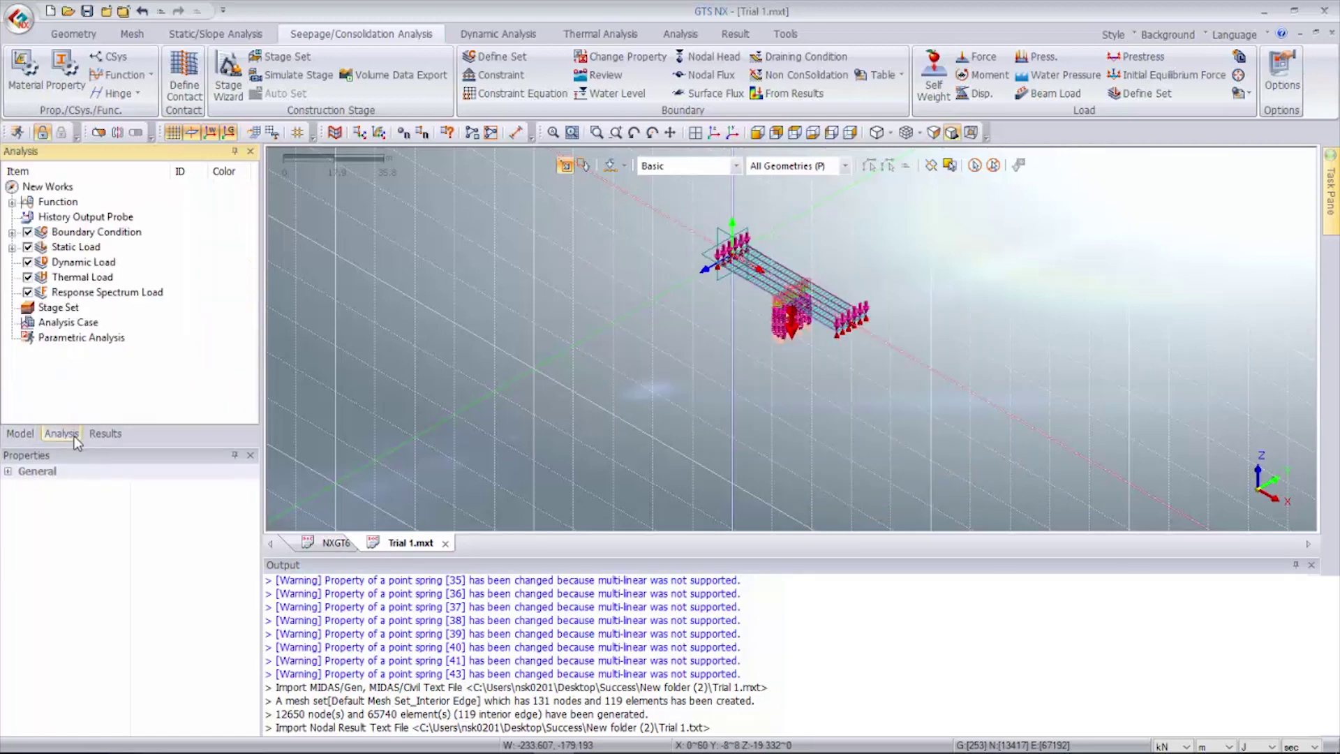
pyautogui.click(12, 247)
pyautogui.click(28, 277)
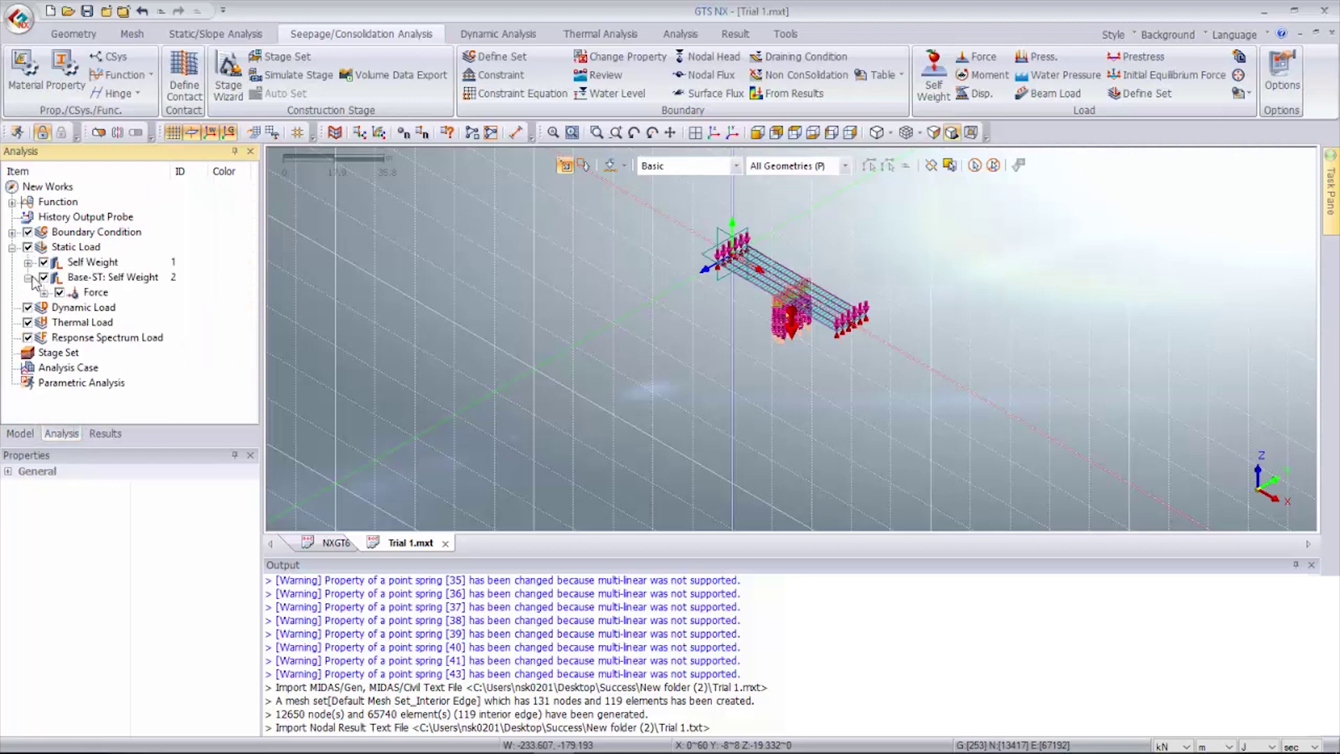
pyautogui.click(110, 278)
pyautogui.scroll(8, 848, 320)
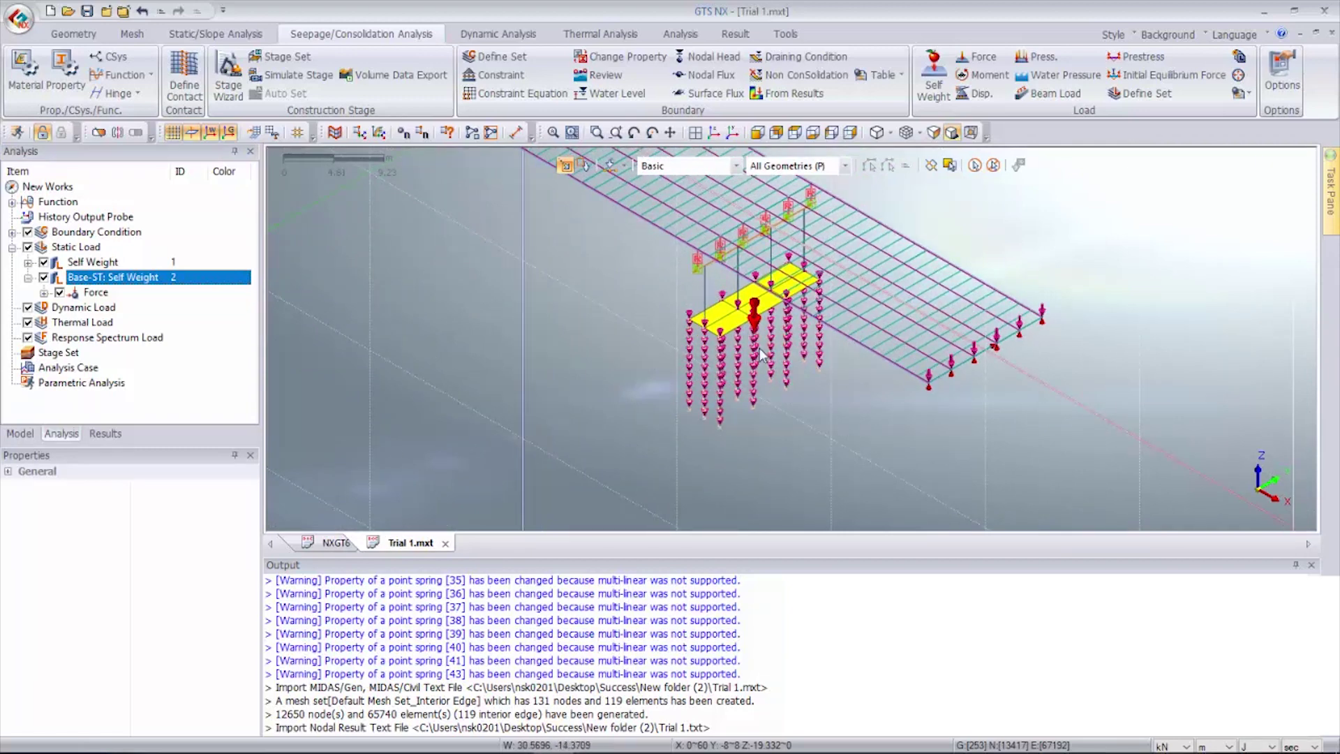
pyautogui.scroll(-4, 698, 335)
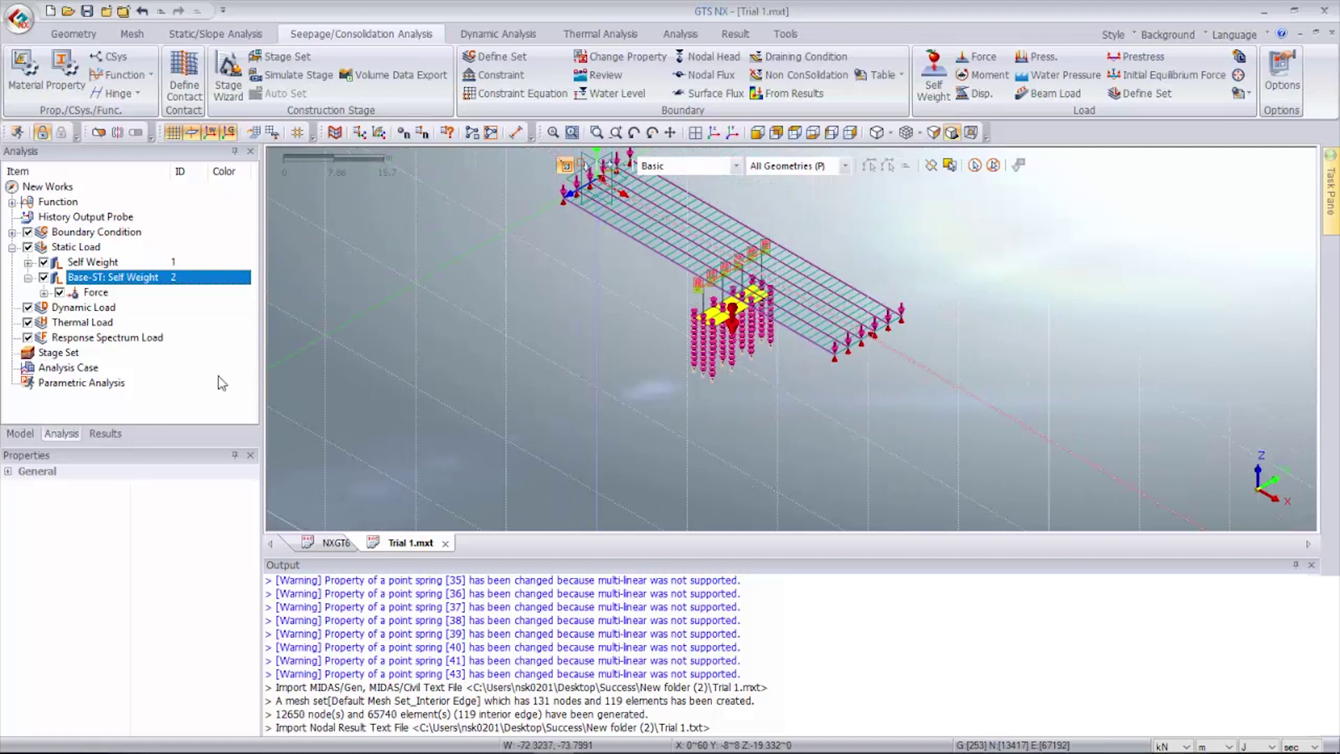
# - Add an analysis case titled test with solution type Nonlinear Static and all mesh, boundary and load sets active
pyautogui.rightClick(70, 367)
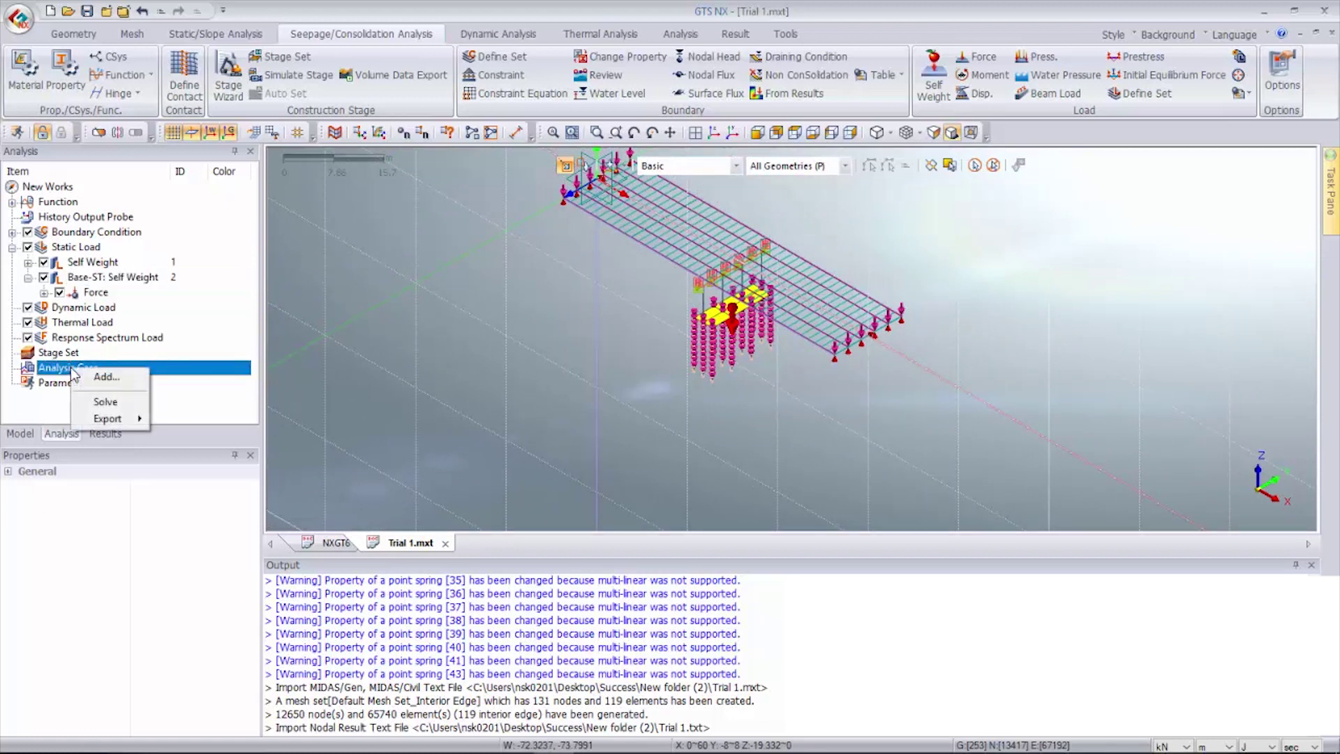
pyautogui.click(105, 377)
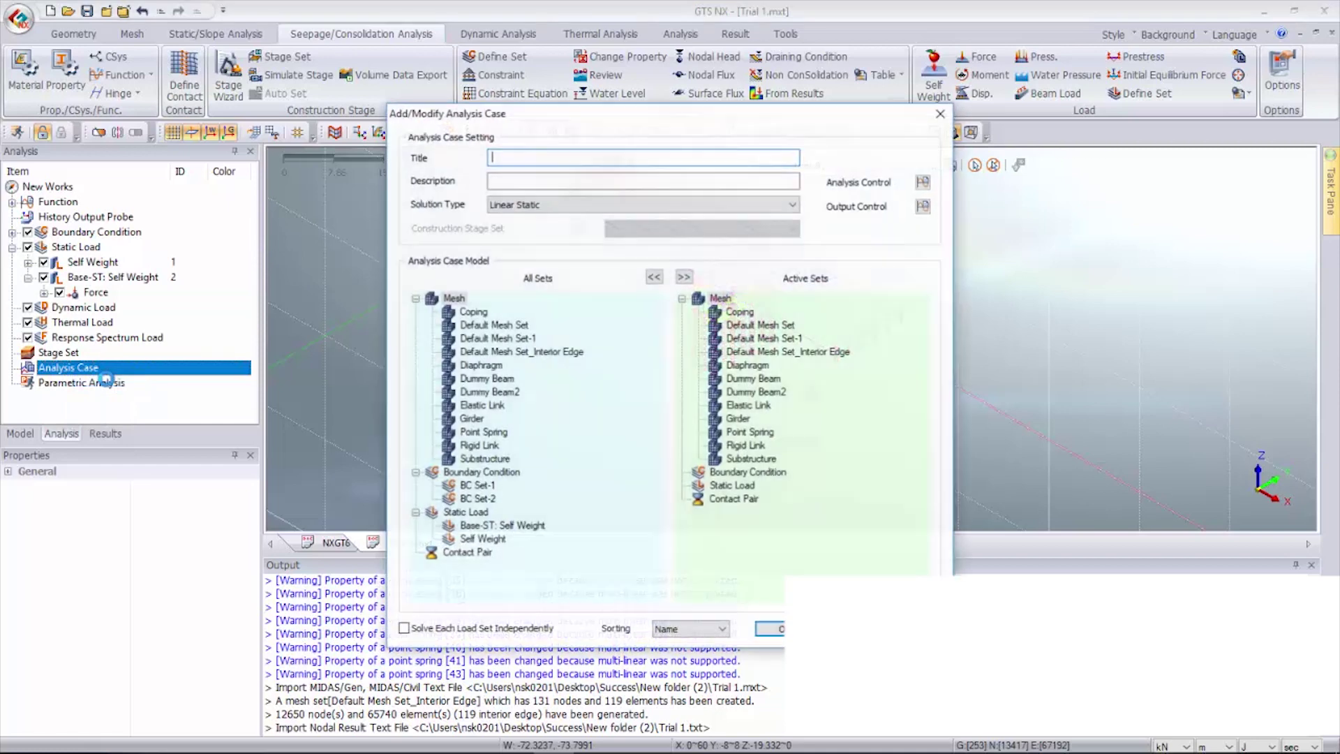
pyautogui.click(684, 277)
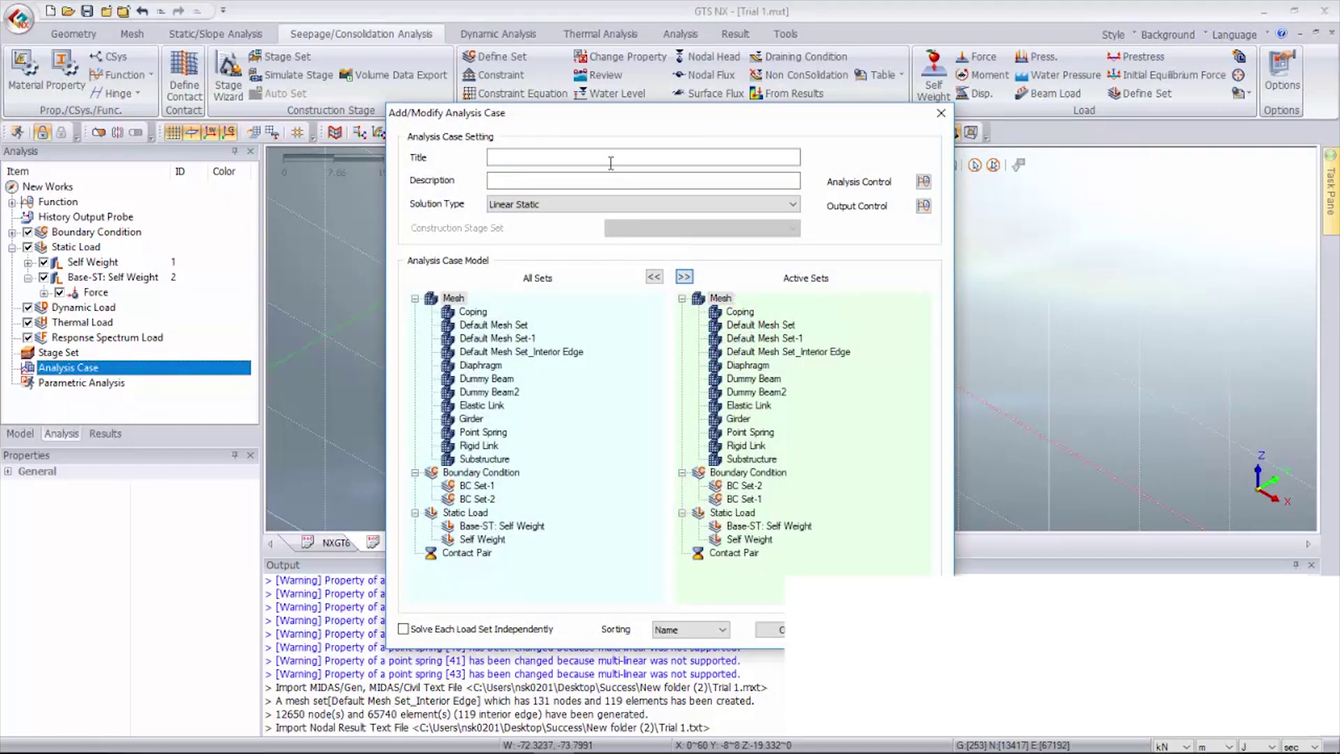
pyautogui.click(622, 157)
pyautogui.write('ts')
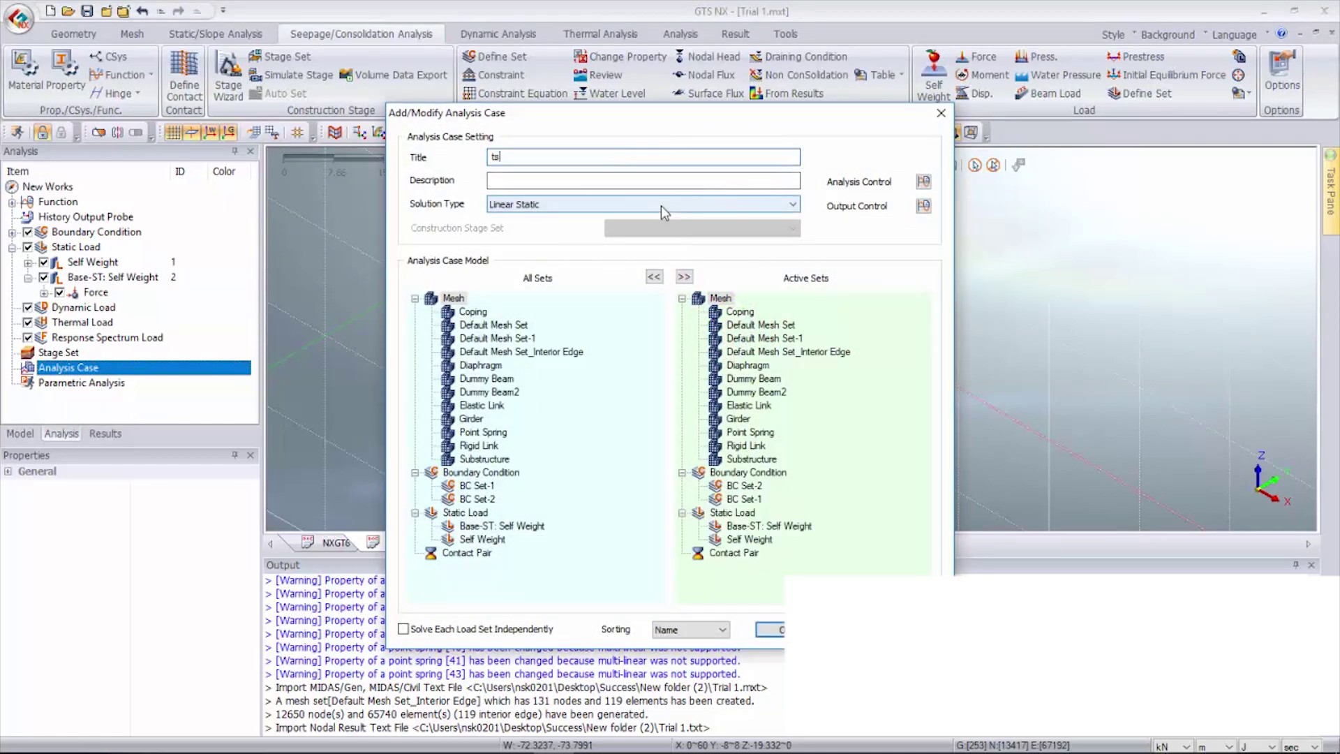
pyautogui.press('BackSpace')
pyautogui.write('est')
pyautogui.click(763, 205)
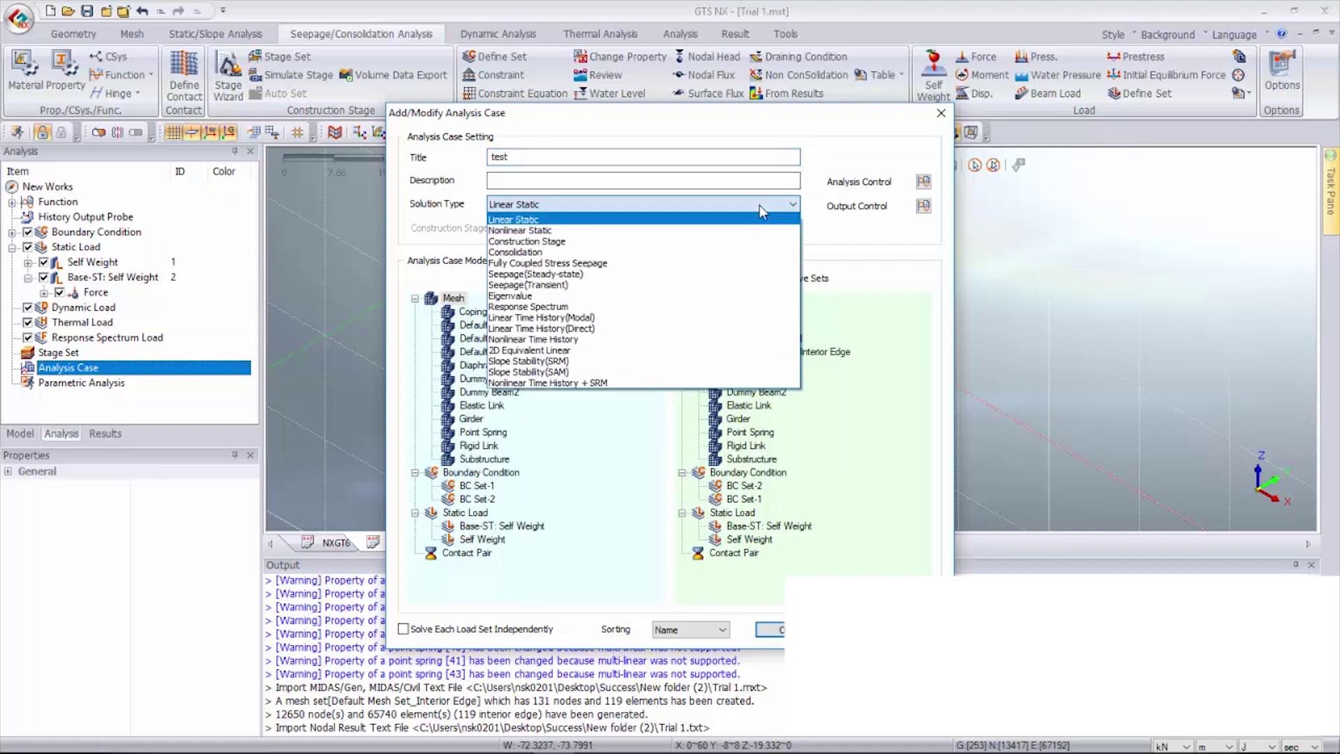
pyautogui.click(727, 230)
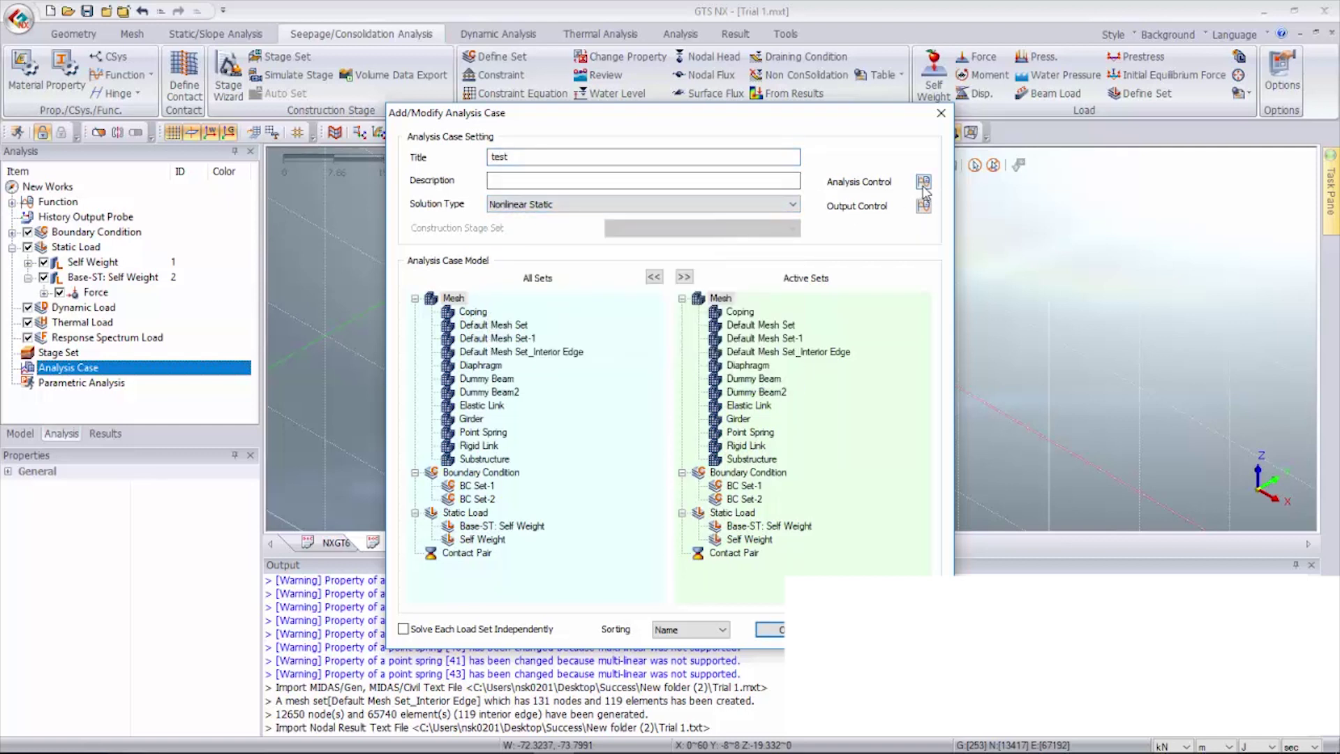
# - Set the analysis control's nonlinear load steps to 5 increments and choose the intermediate output request
pyautogui.click(924, 183)
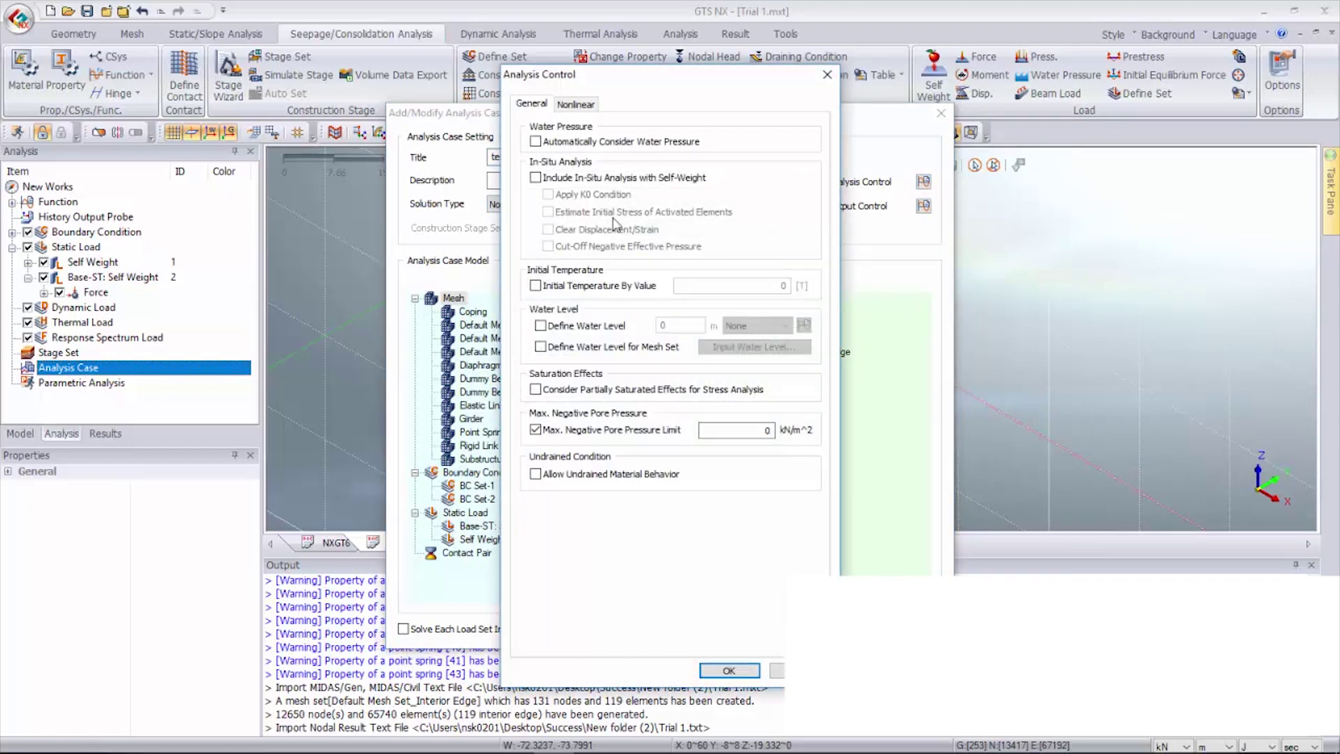
pyautogui.click(590, 104)
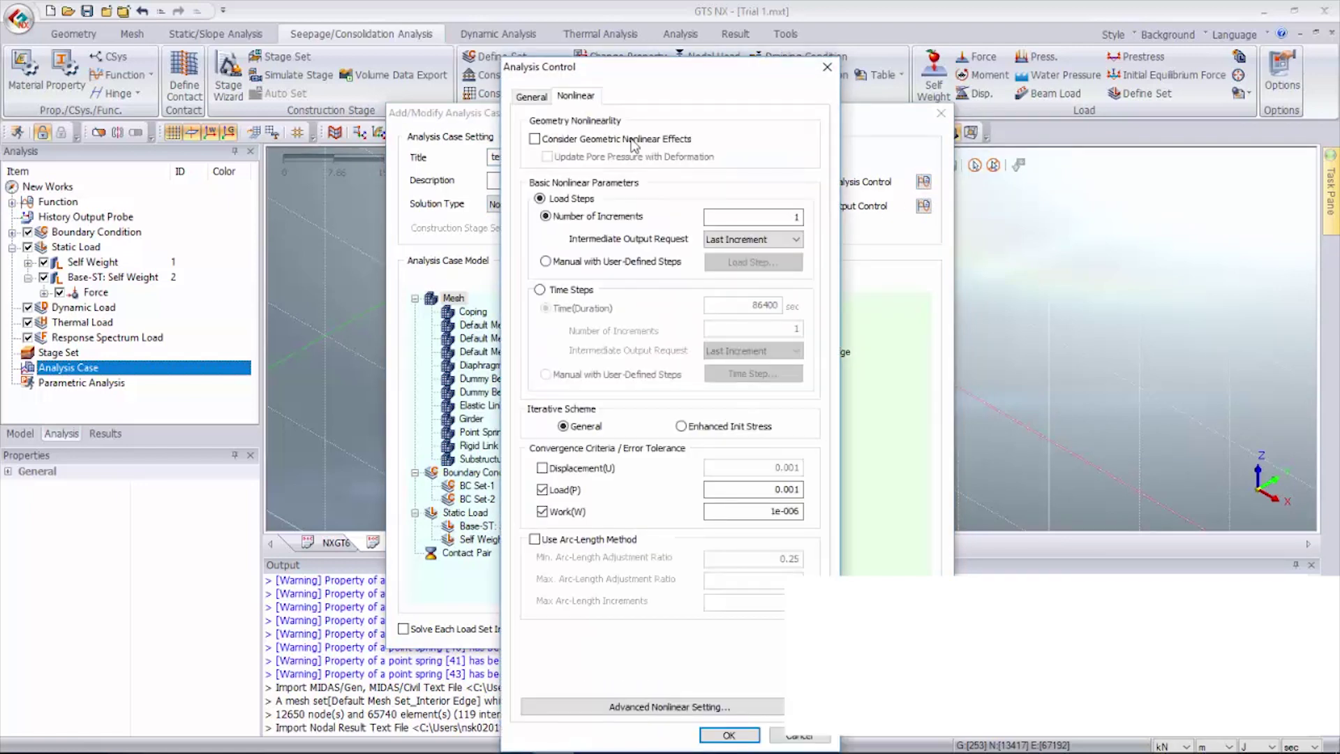
pyautogui.doubleClick(766, 217)
pyautogui.write('5')
pyautogui.click(780, 241)
pyautogui.click(783, 259)
pyautogui.click(745, 738)
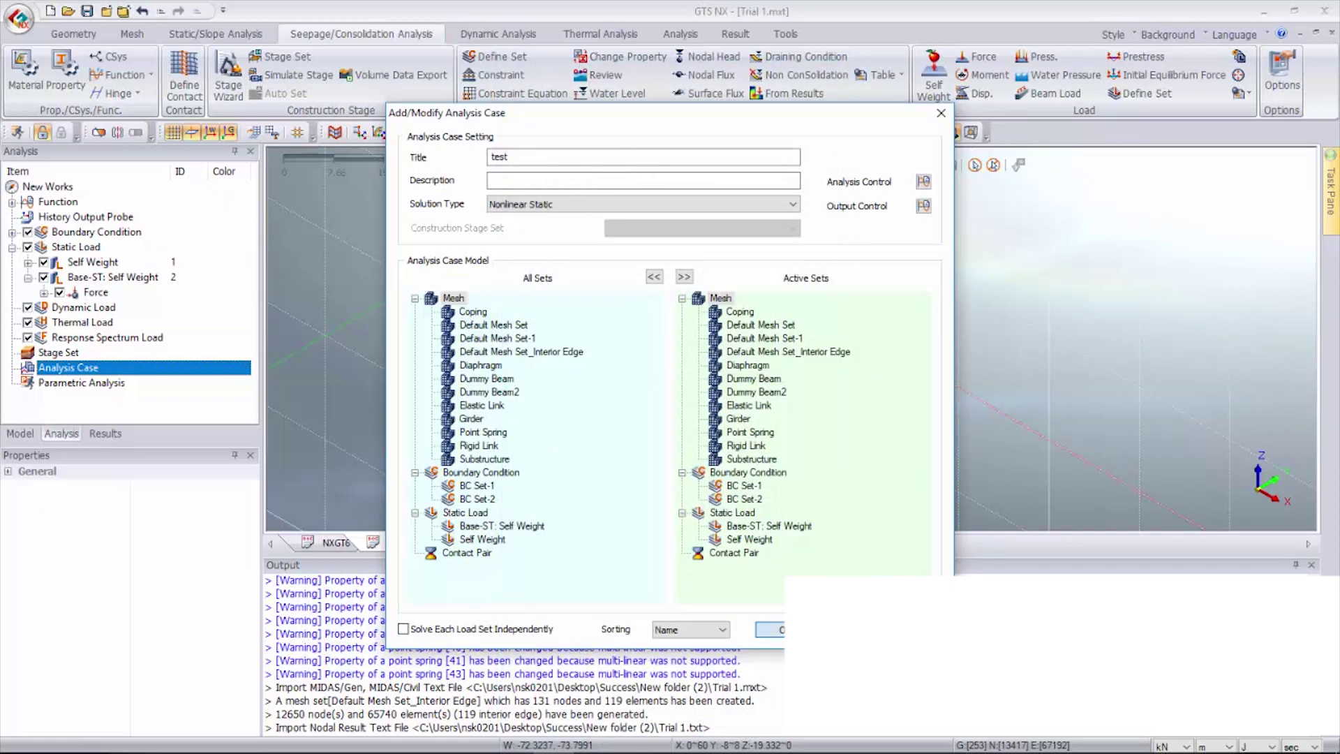
# - Save the analysis case and run the solver for the nonlinear static case test
pyautogui.click(770, 629)
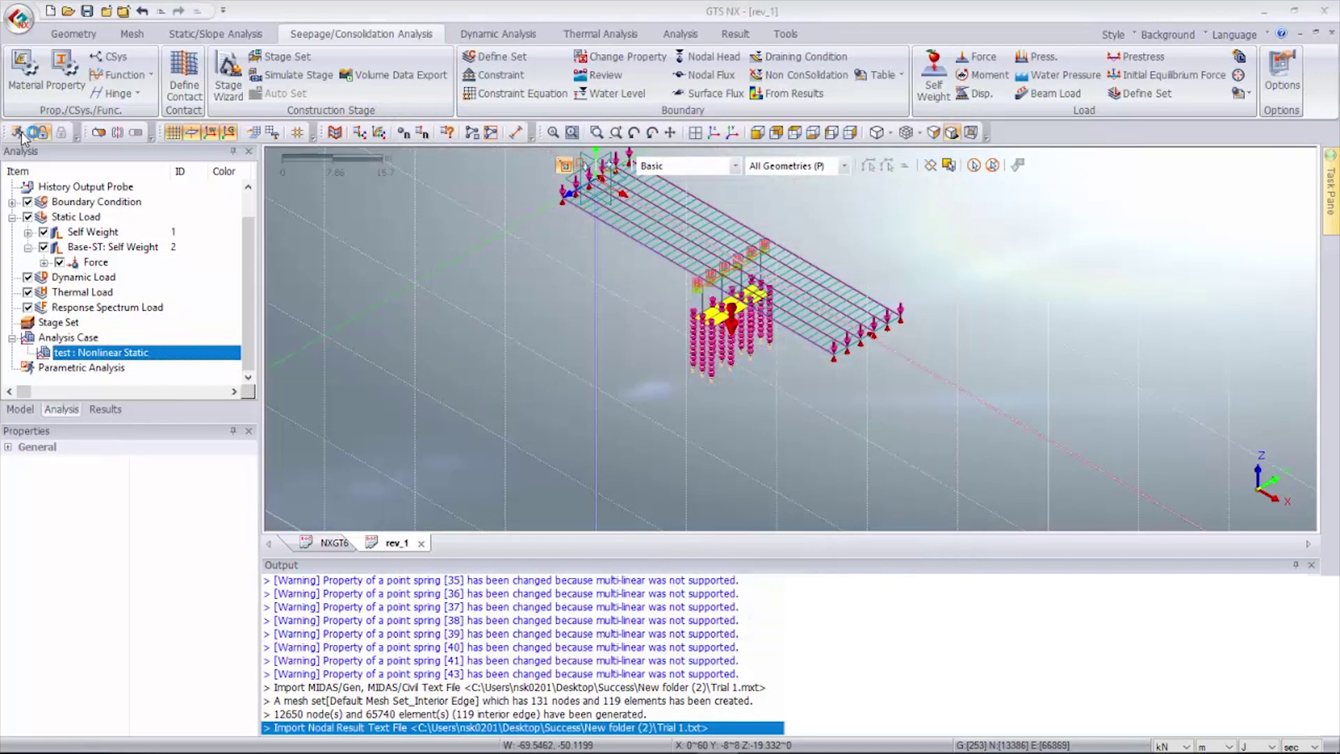
pyautogui.click(19, 133)
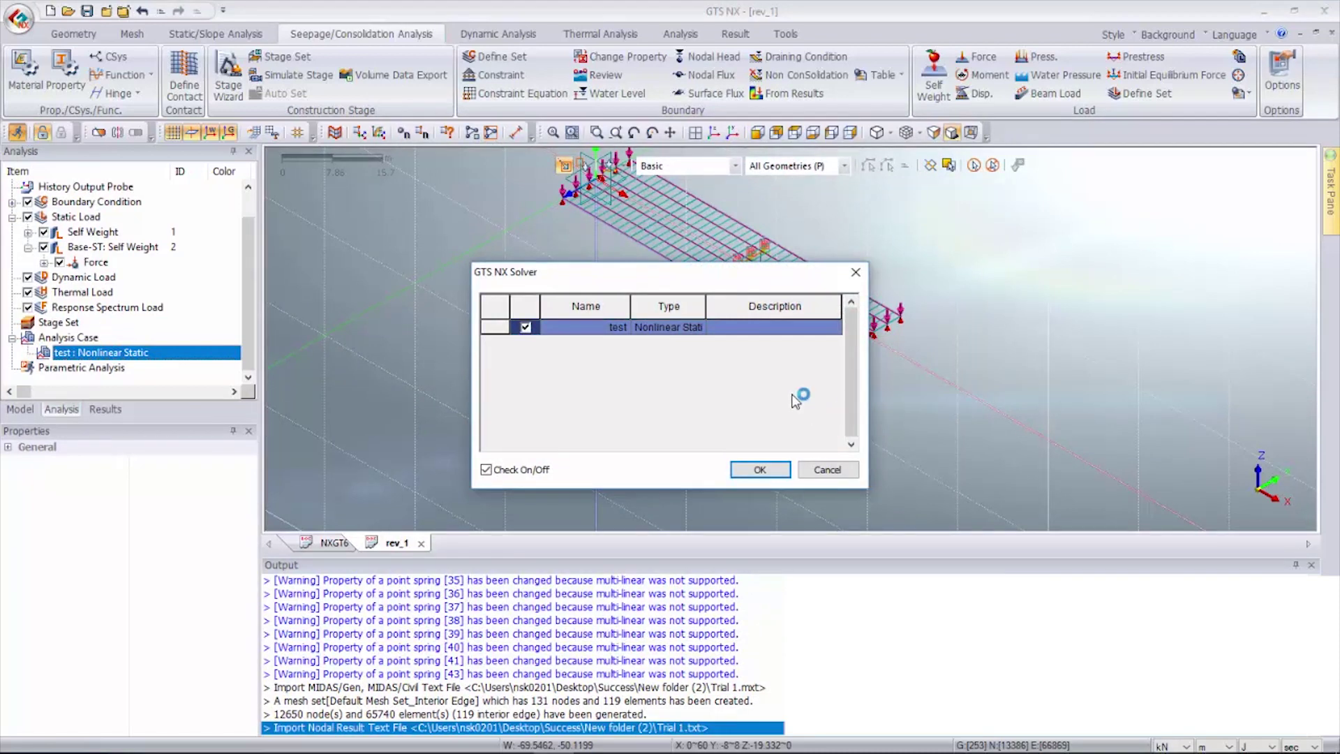
pyautogui.click(761, 469)
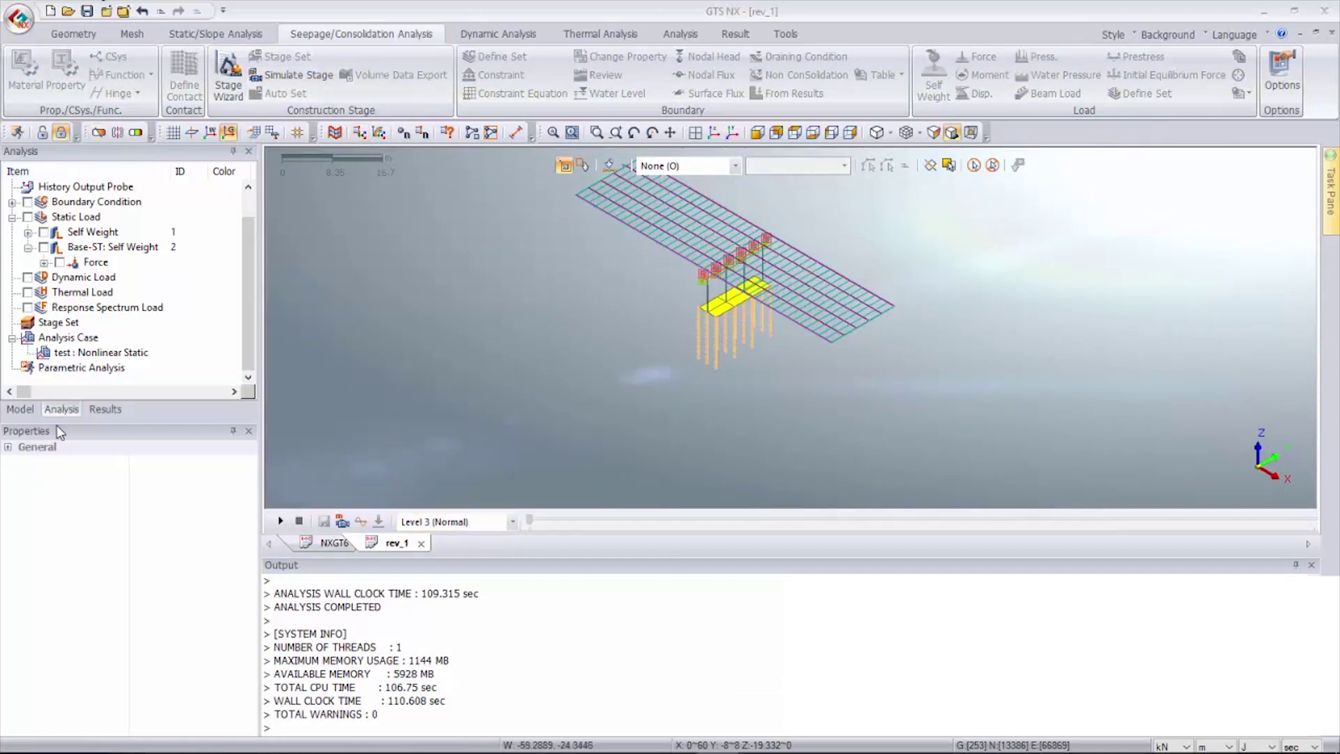
# - Show the soil mesh Default Mesh Set-1 together with the bridge meshes, keeping the geometry hidden
pyautogui.click(21, 409)
pyautogui.scroll(4, 34, 237)
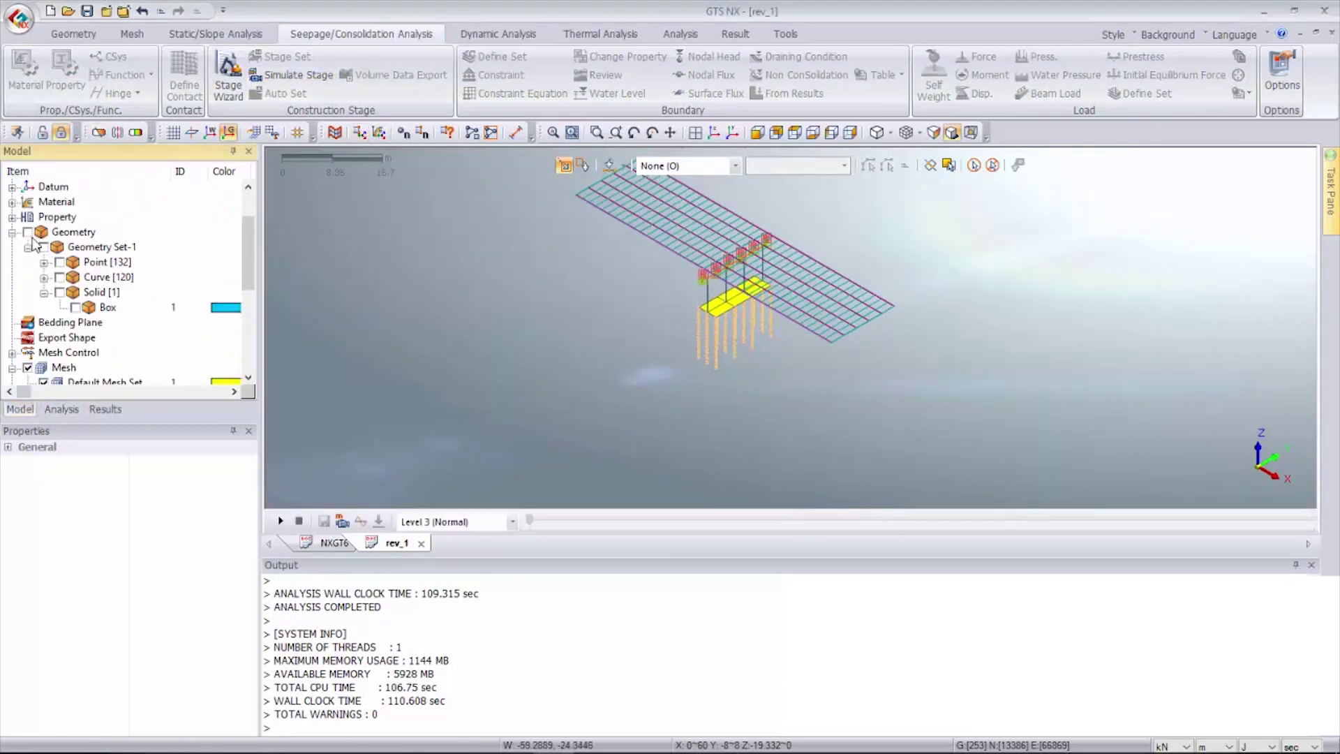
pyautogui.click(27, 232)
pyautogui.click(27, 231)
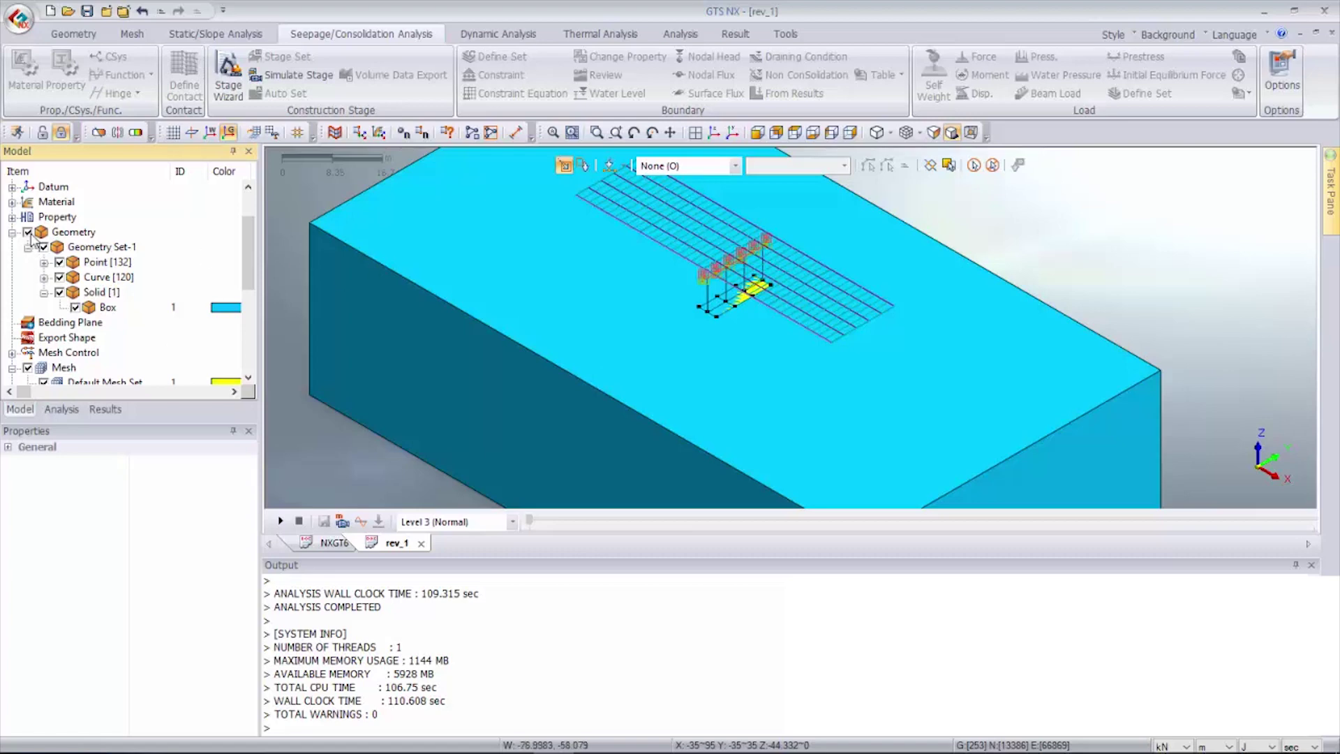
pyautogui.scroll(-2, 70, 294)
pyautogui.moveTo(105, 187); pyautogui.dragTo(62, 277)
pyautogui.rightClick(42, 265)
pyautogui.press('Escape')
pyautogui.scroll(-3, 26, 316)
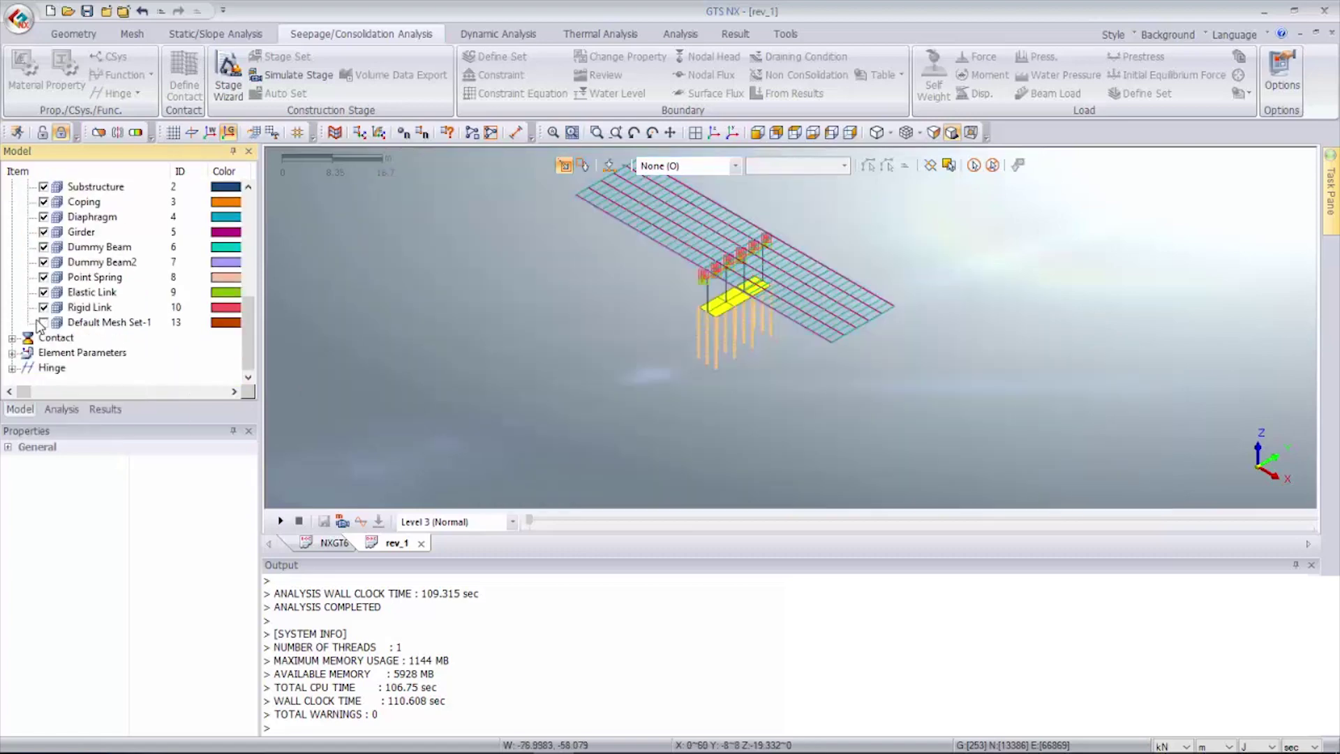
pyautogui.click(44, 322)
pyautogui.scroll(-1, 454, 317)
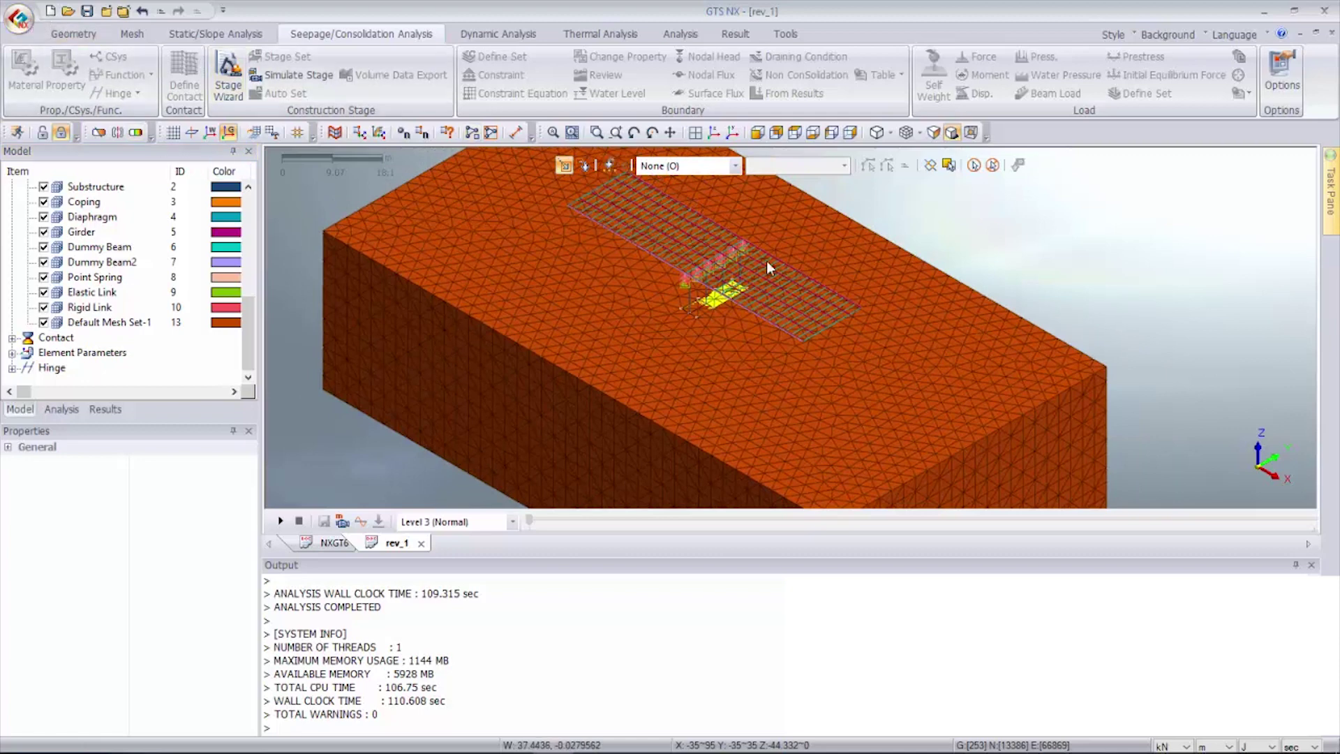
# - Start a nodal results text export targeting the nodes of the load set Base-ST: Self Weight
pyautogui.click(28, 21)
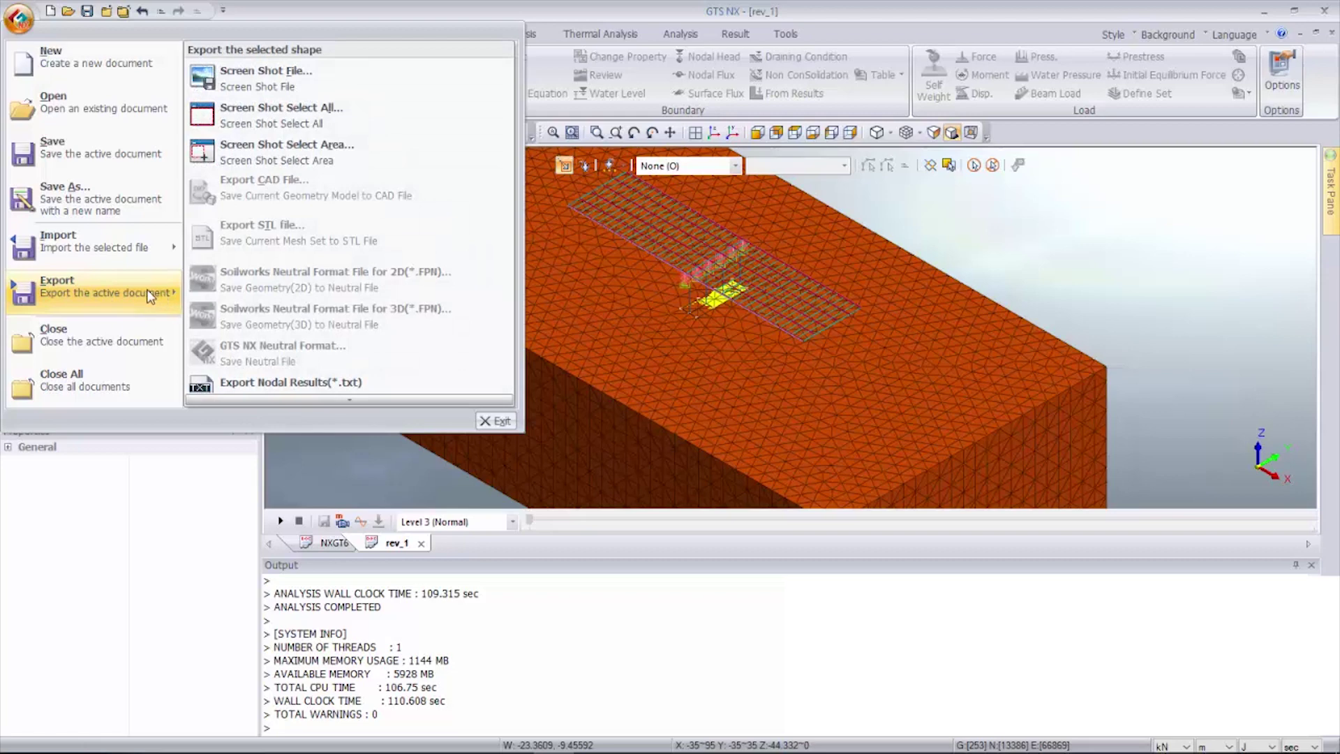
pyautogui.scroll(-2, 367, 373)
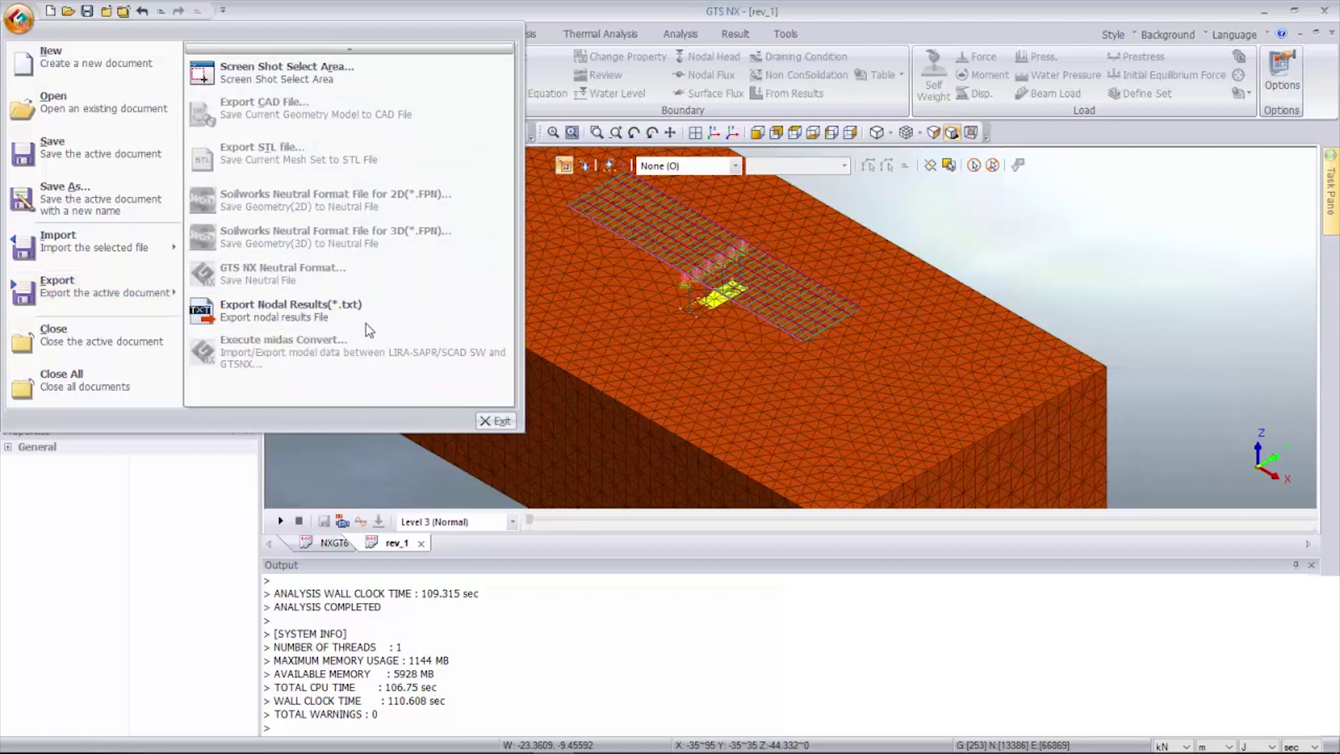
pyautogui.click(378, 319)
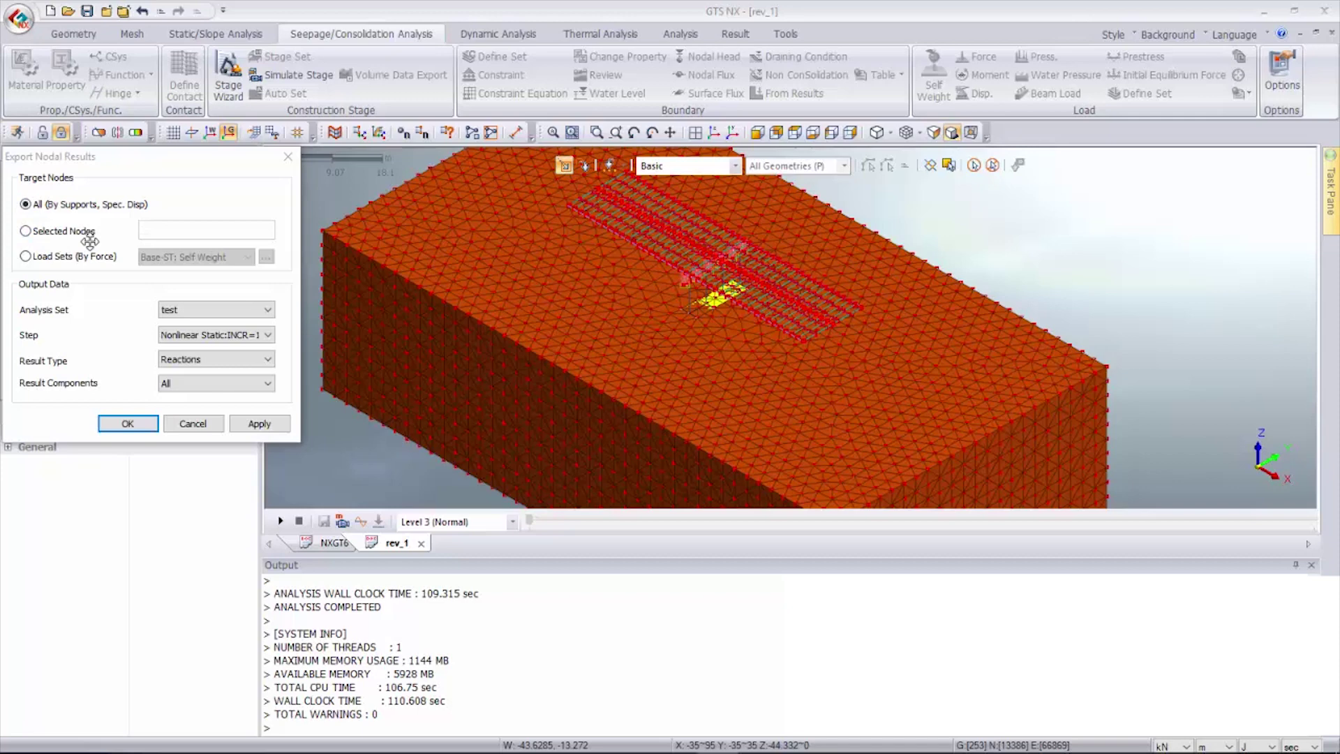
pyautogui.click(26, 256)
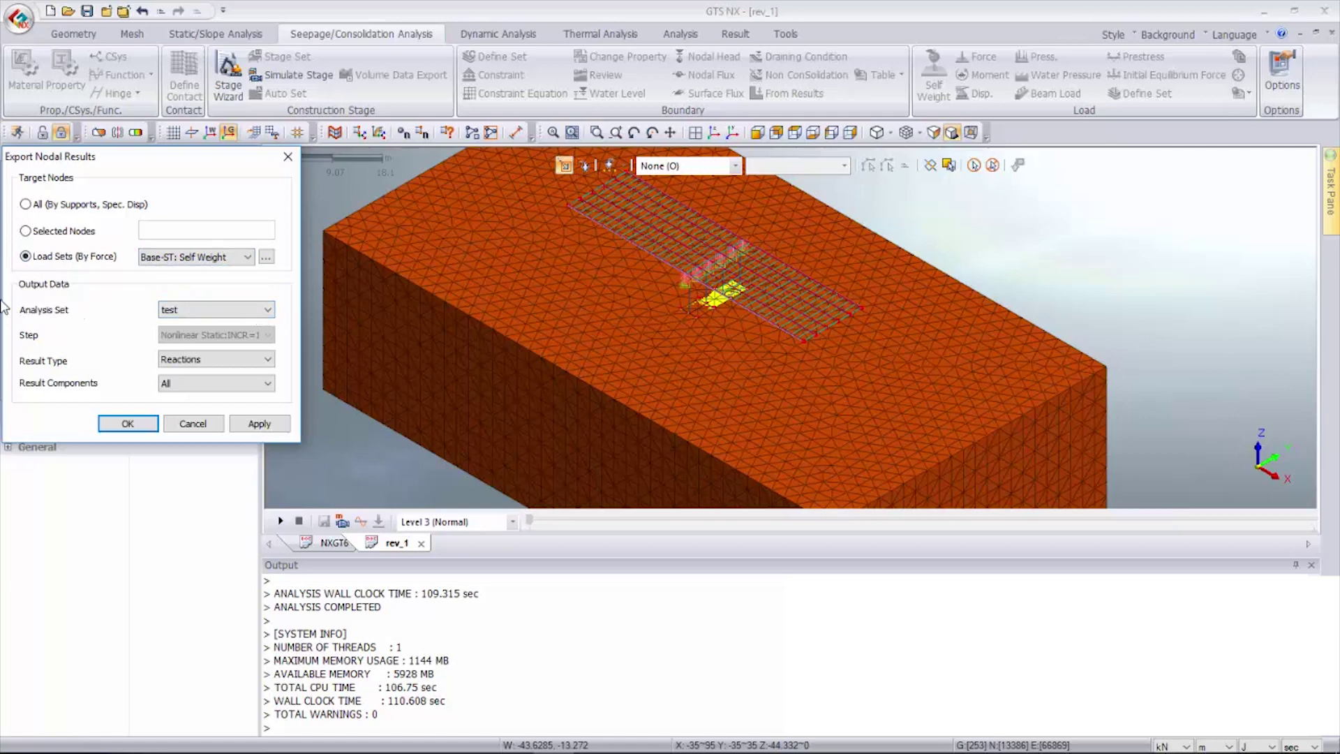
# - Keep test as the export's analysis set and choose Forces-Displacements as the result type
pyautogui.click(243, 310)
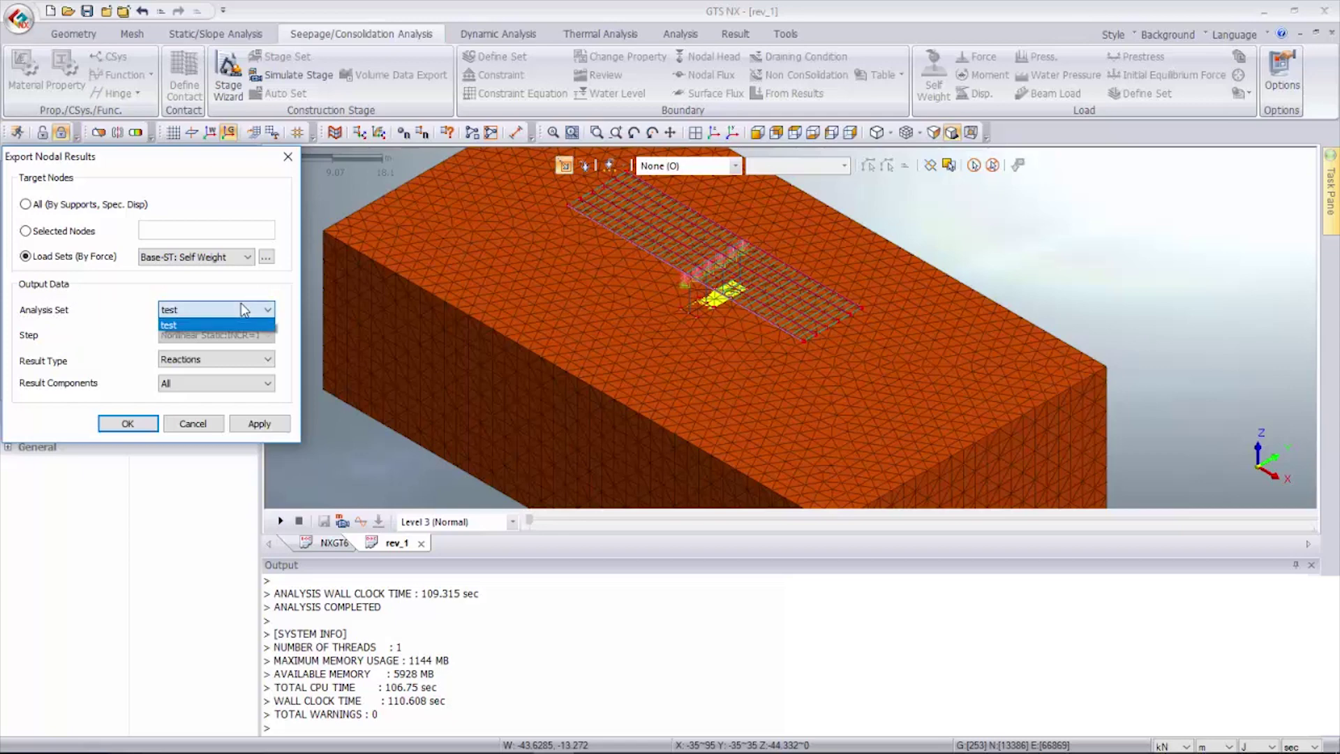
pyautogui.click(148, 298)
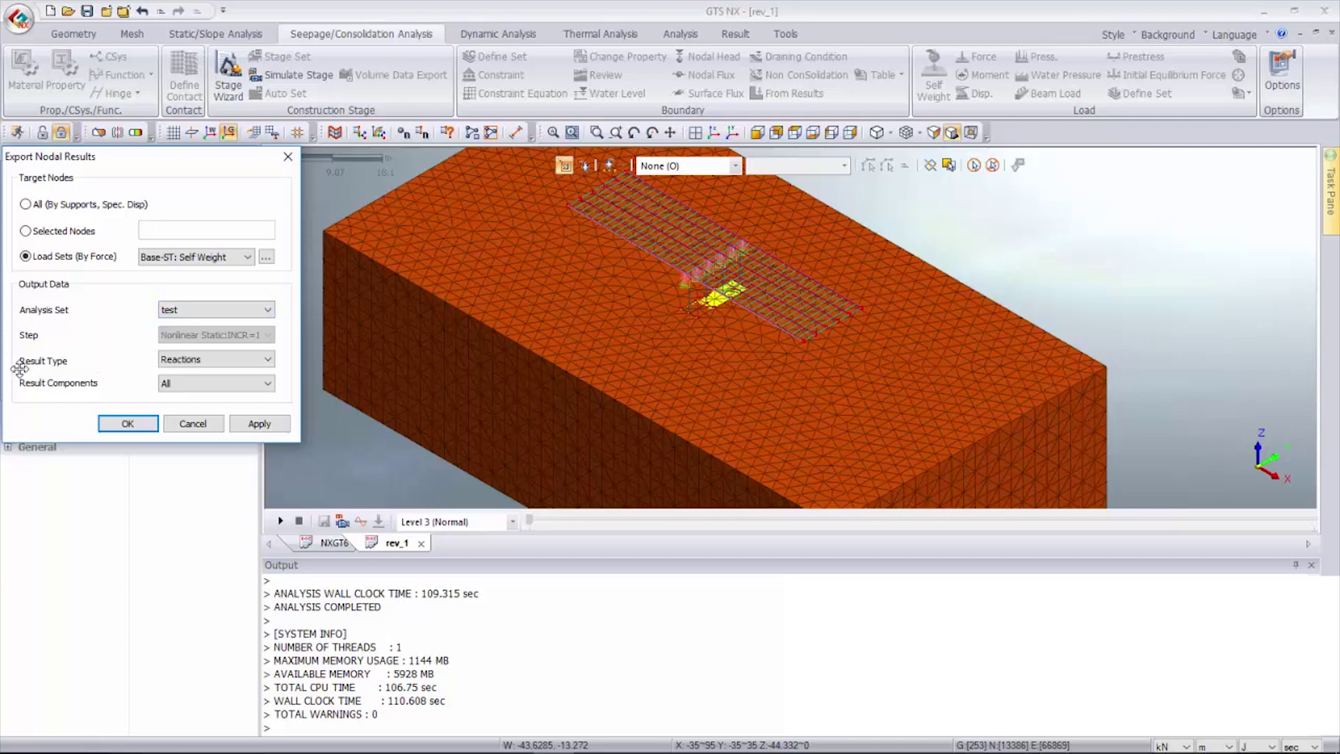
pyautogui.click(246, 368)
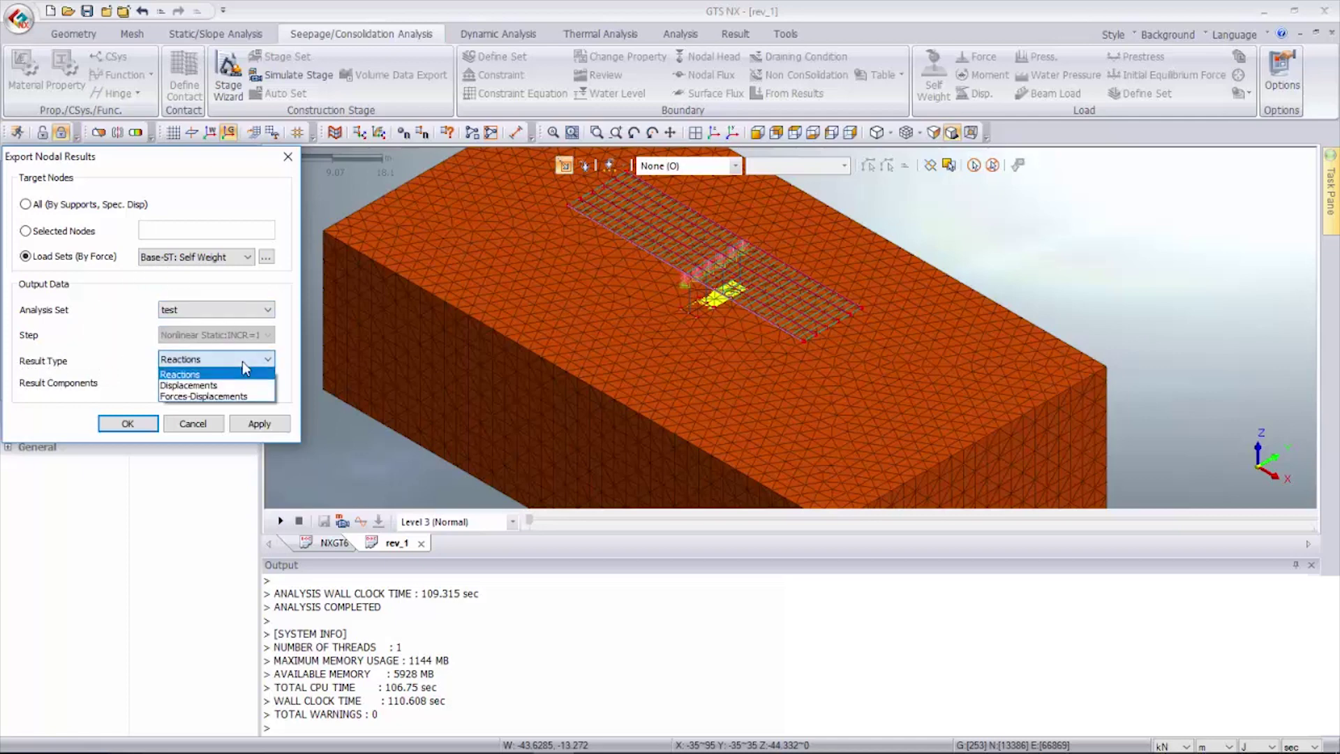
pyautogui.click(234, 397)
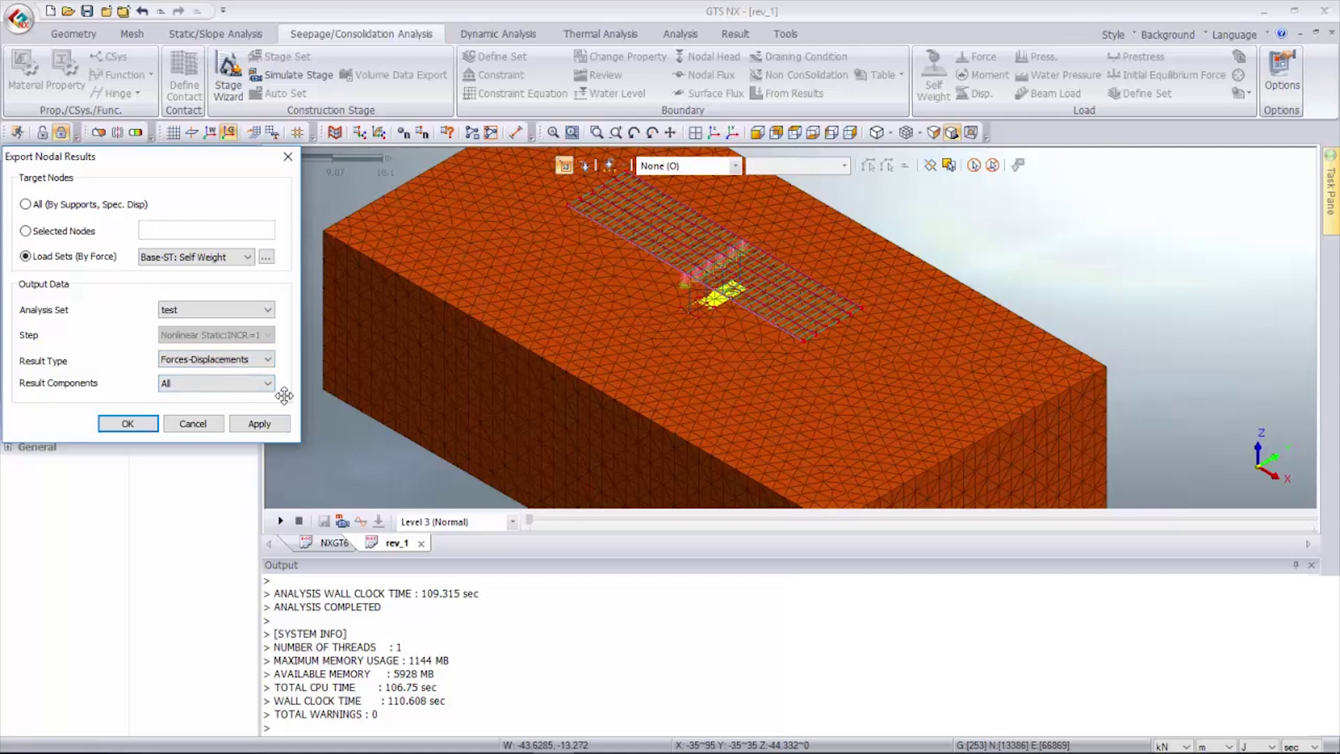
# - Export the nodal results to a text file named Rev_2 in New folder (2)
pyautogui.click(136, 426)
pyautogui.click(134, 419)
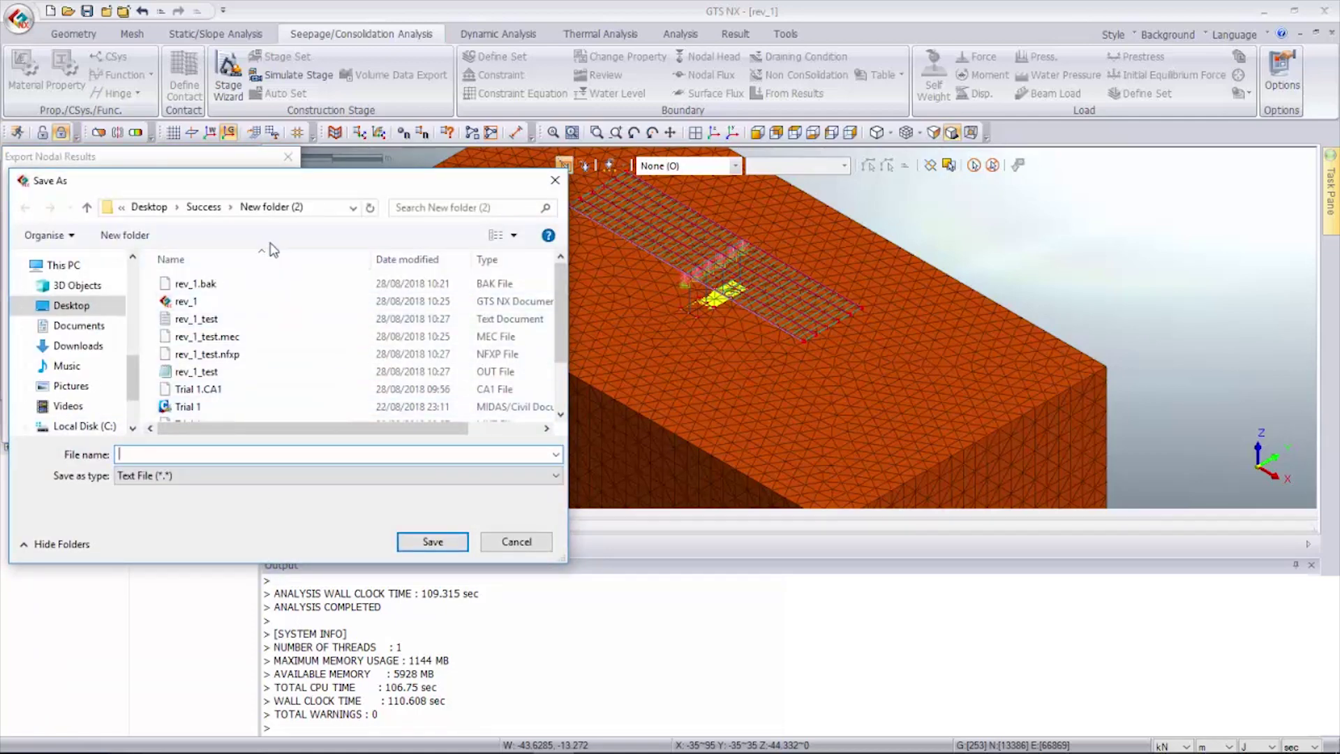
pyautogui.scroll(-1, 298, 338)
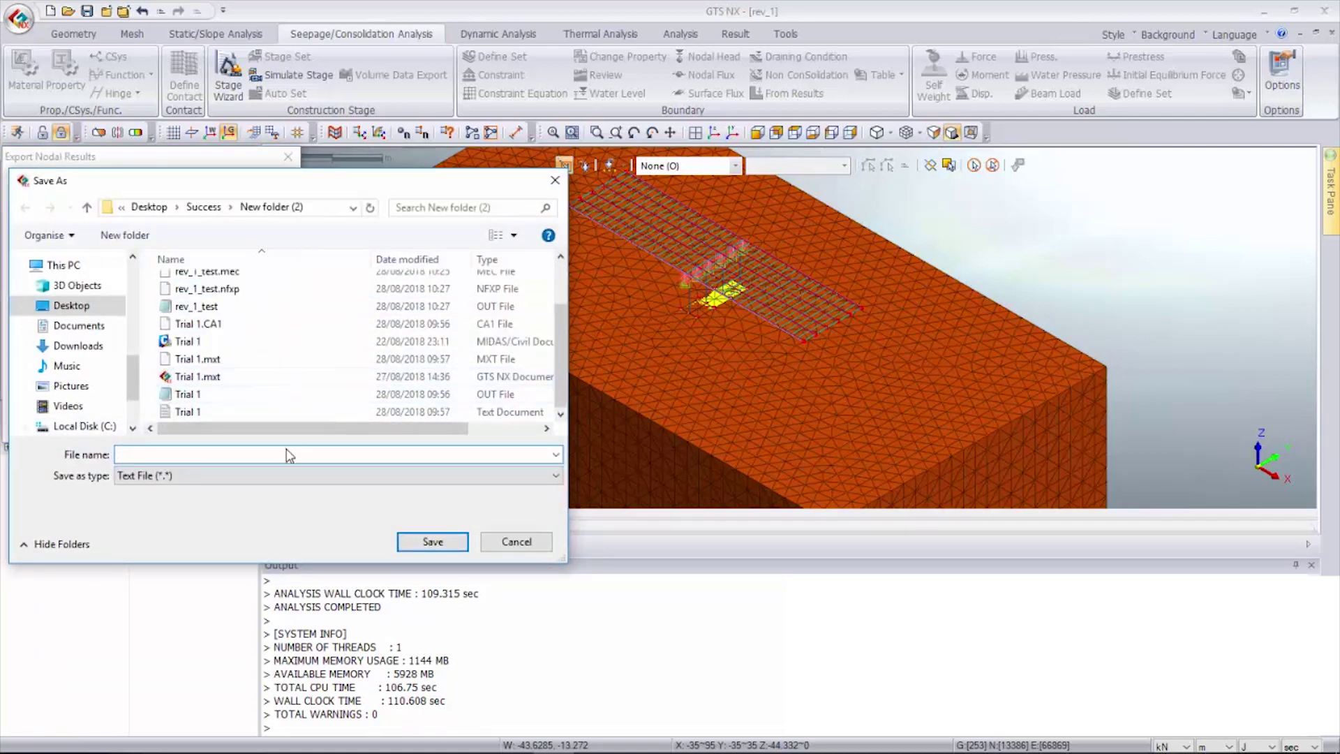
pyautogui.write('R')
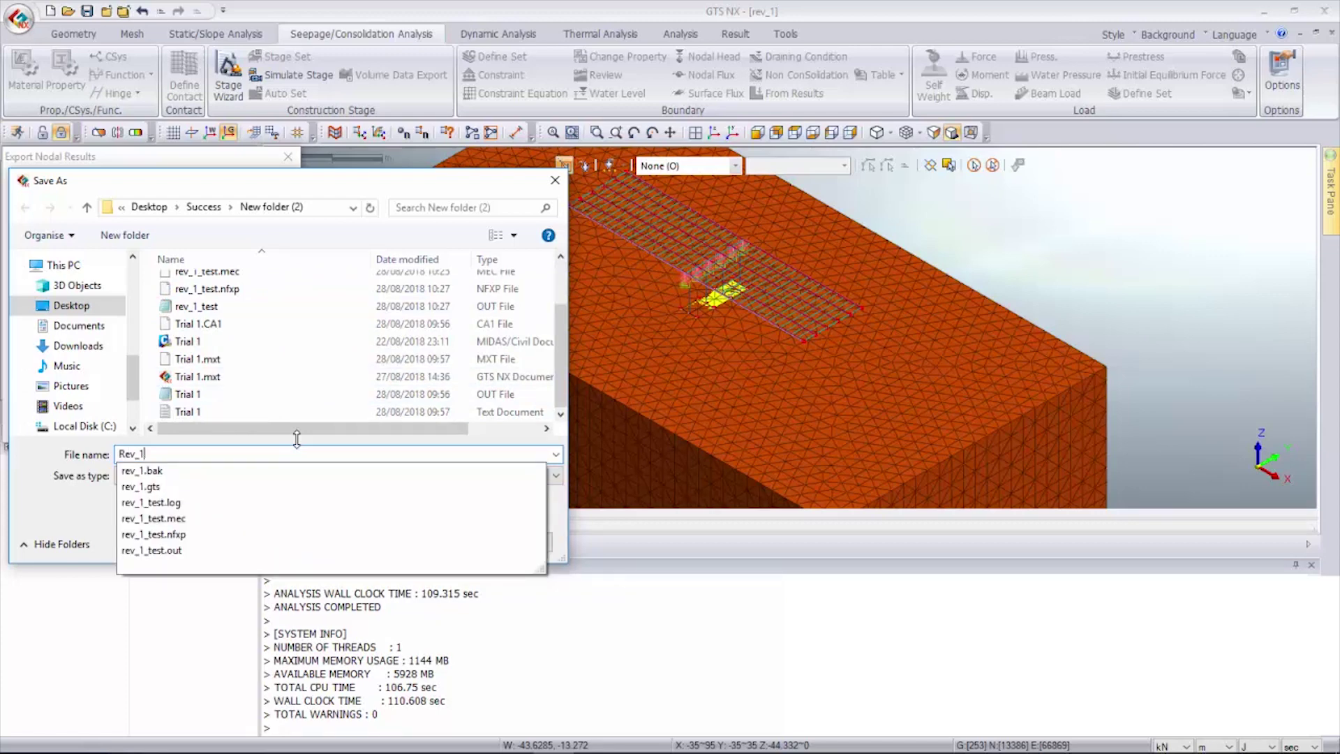
pyautogui.write('ev_1')
pyautogui.press('BackSpace')
pyautogui.write('2')
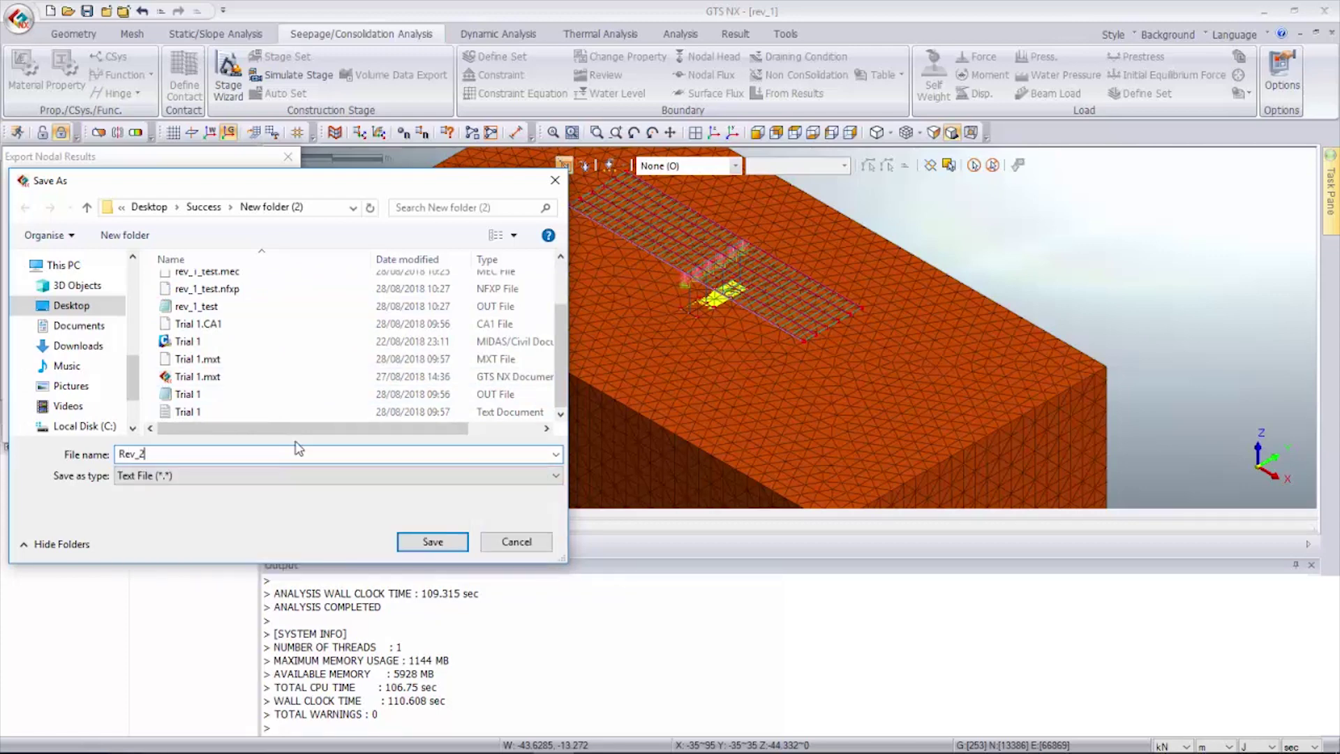
pyautogui.click(432, 542)
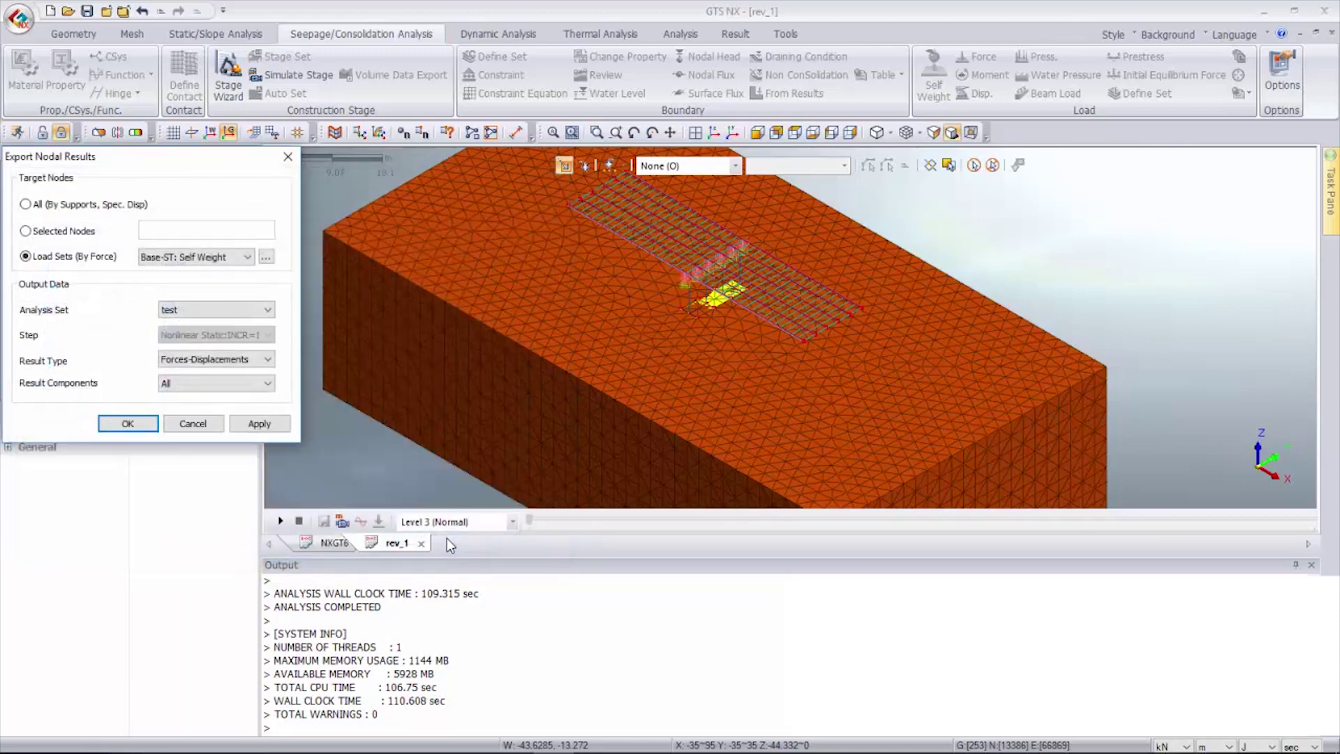
# - Switch to midas Civil and delete the linear point spring supports from the Trial 1 bridge model
pyautogui.moveTo(472, 738)
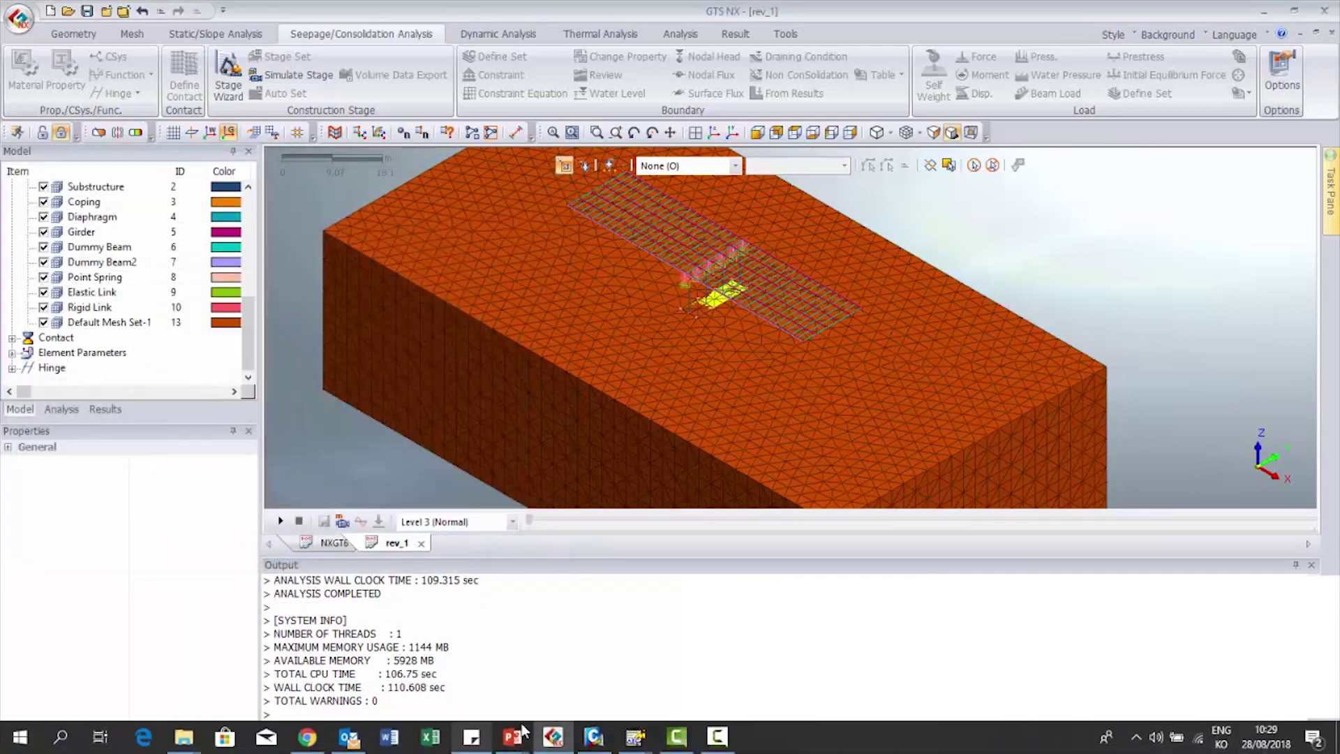
pyautogui.moveTo(599, 740)
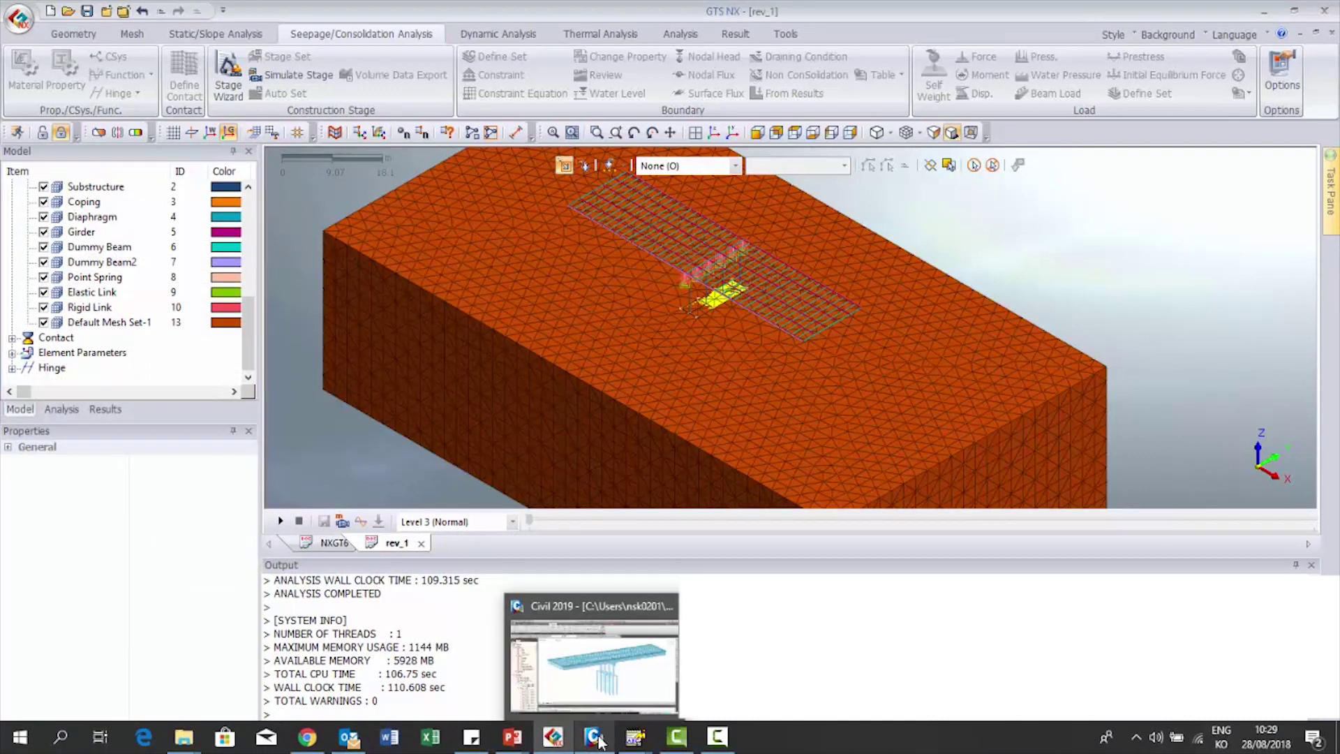
pyautogui.click(613, 680)
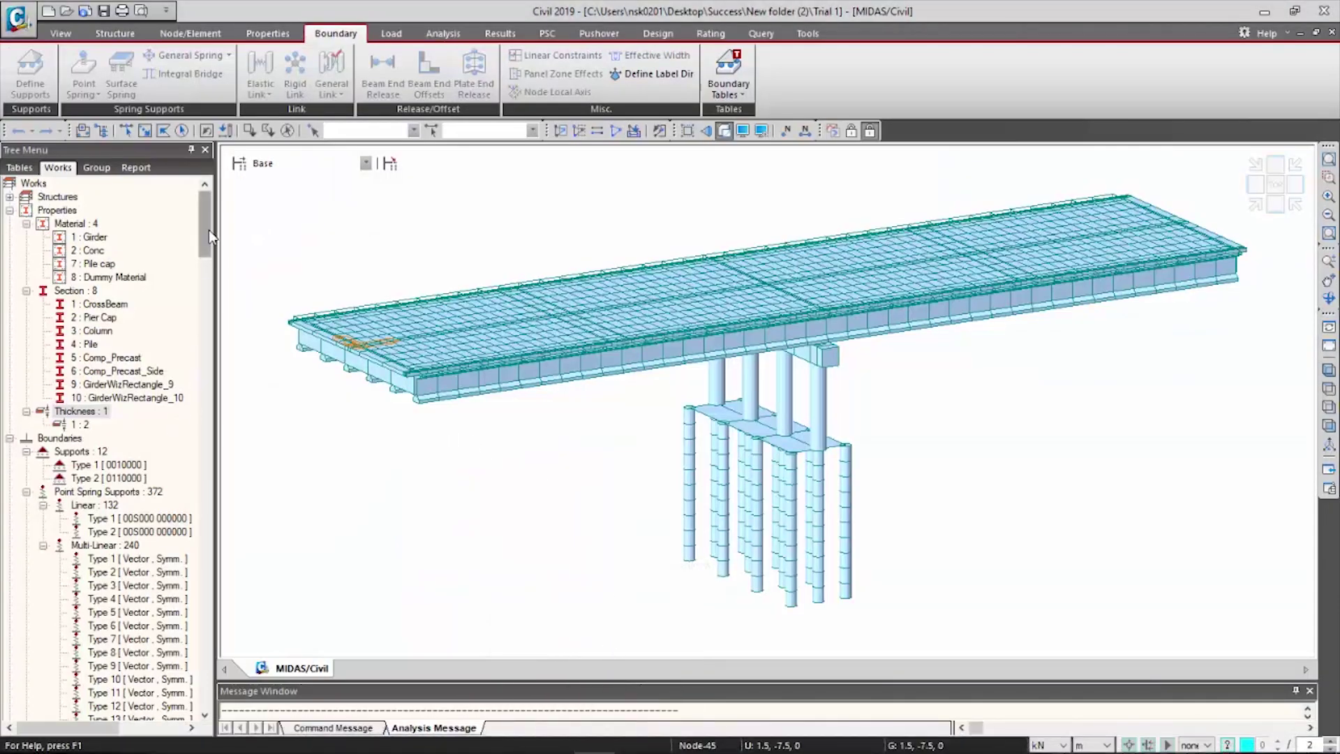
pyautogui.moveTo(208, 229)
pyautogui.mouseDown()
pyautogui.moveTo(208, 287)
pyautogui.moveTo(208, 248)
pyautogui.mouseUp()
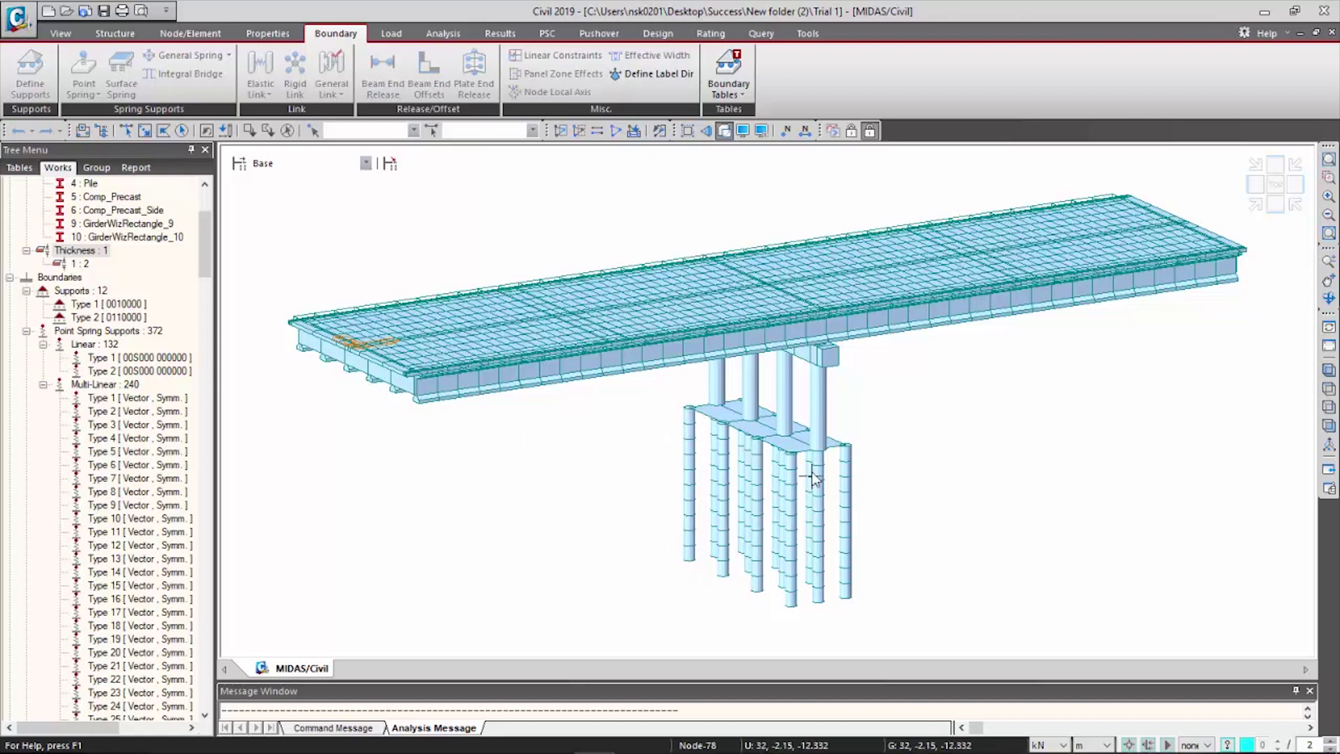
pyautogui.click(155, 358)
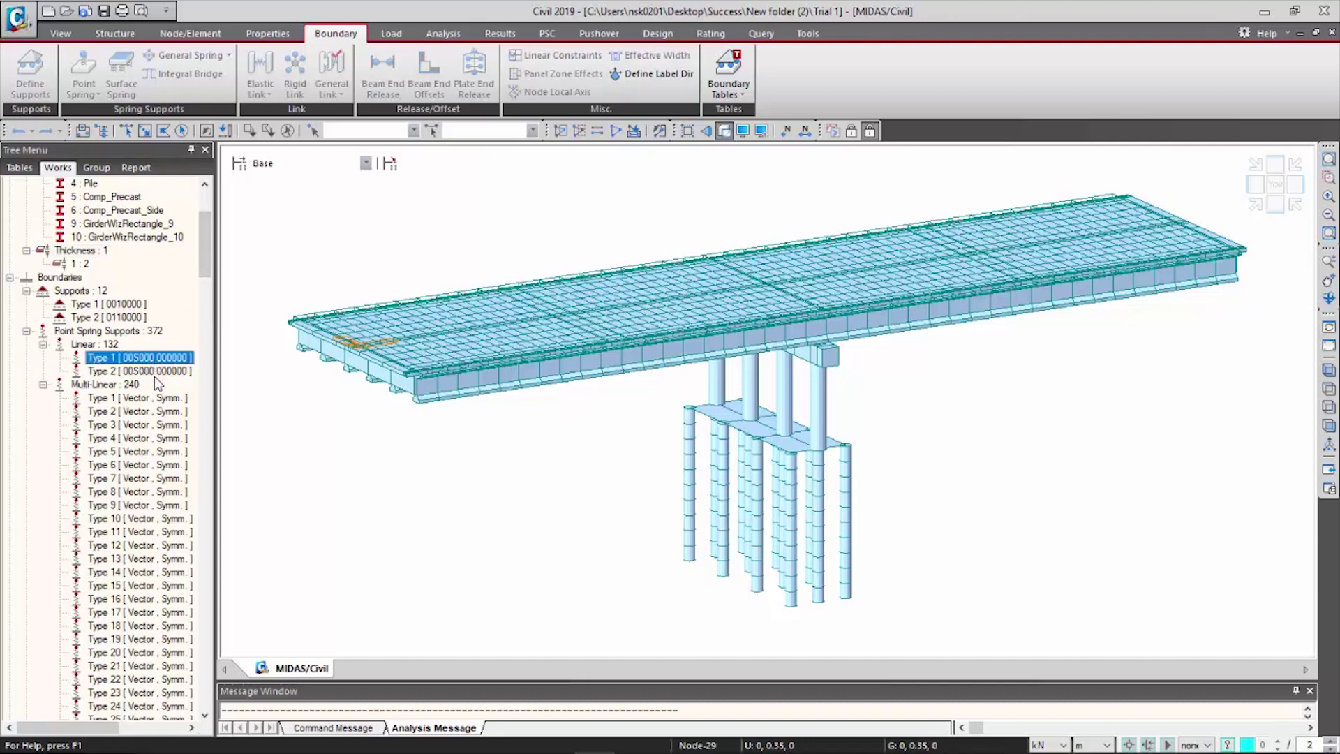
pyautogui.press('Delete')
pyautogui.click(683, 419)
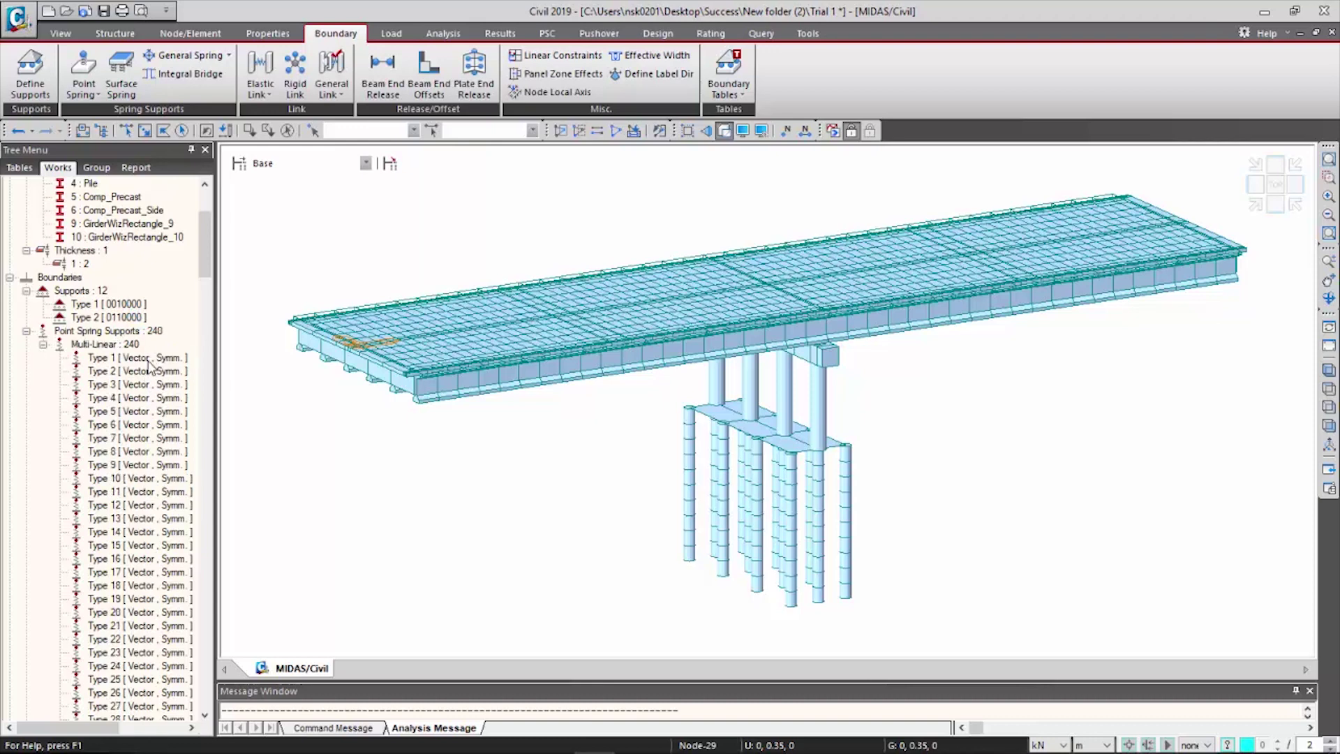
# - Delete all the multi-linear point spring supports, from Type 1 through Type 240
pyautogui.moveTo(205, 256); pyautogui.dragTo(205, 648)
pyautogui.keyDown('shift'); pyautogui.click(155, 452); pyautogui.keyUp('shift')
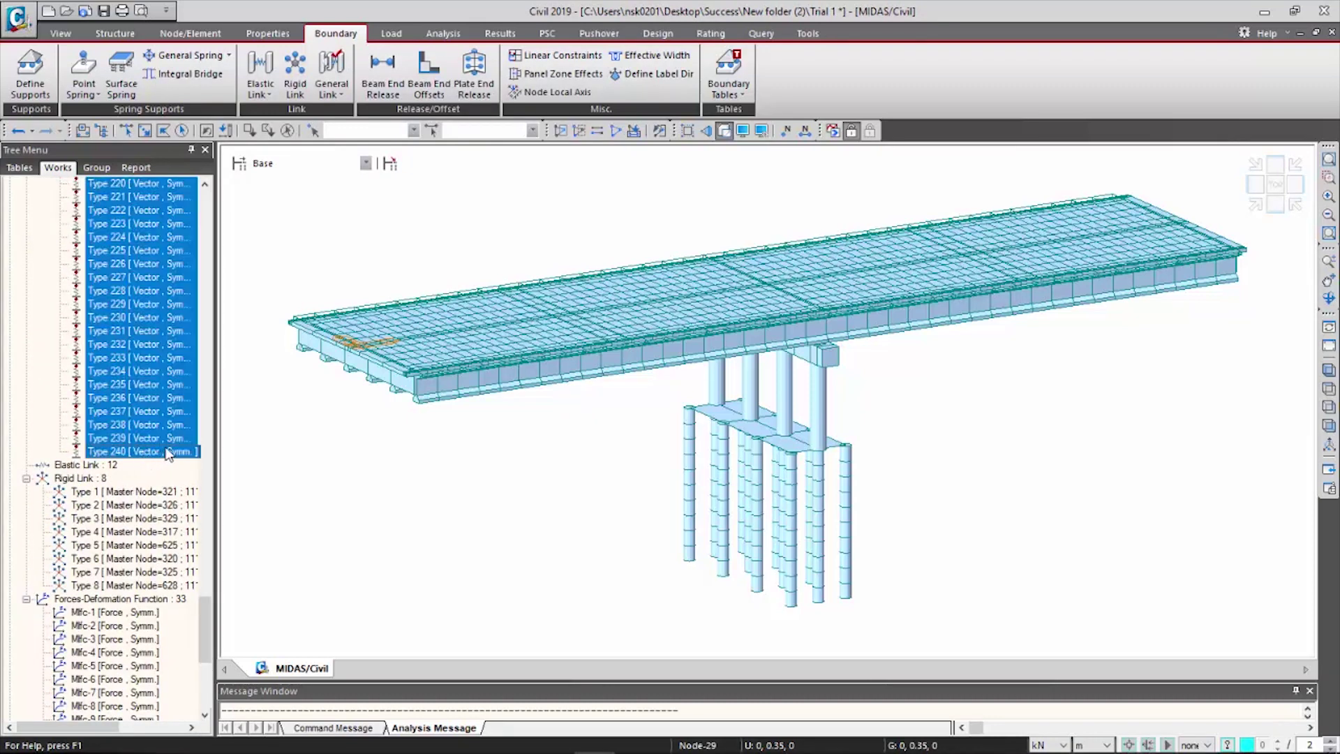
pyautogui.press('Delete')
# - Delete all the force-deformation functions, from Mlfc-1 through Mlfc-33
pyautogui.moveTo(204, 413); pyautogui.dragTo(204, 637)
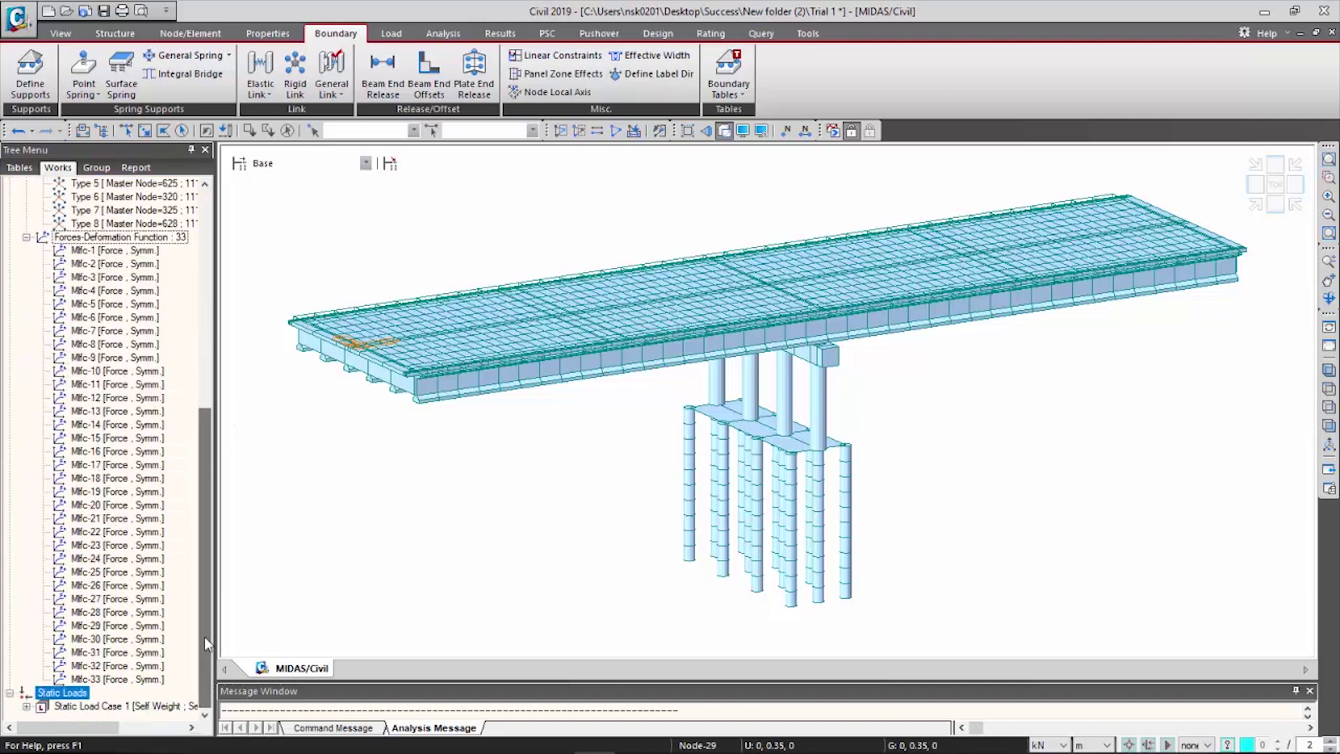
pyautogui.click(110, 251)
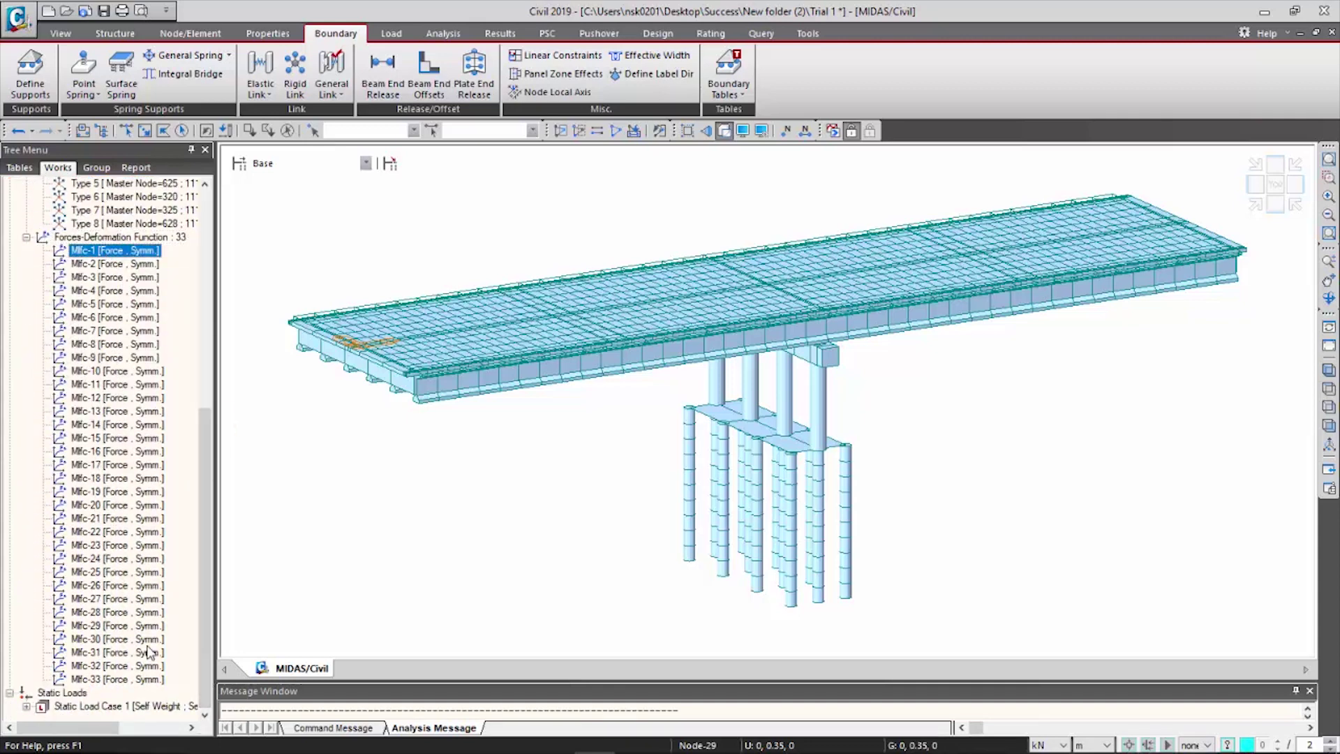
pyautogui.keyDown('shift'); pyautogui.click(142, 680); pyautogui.keyUp('shift')
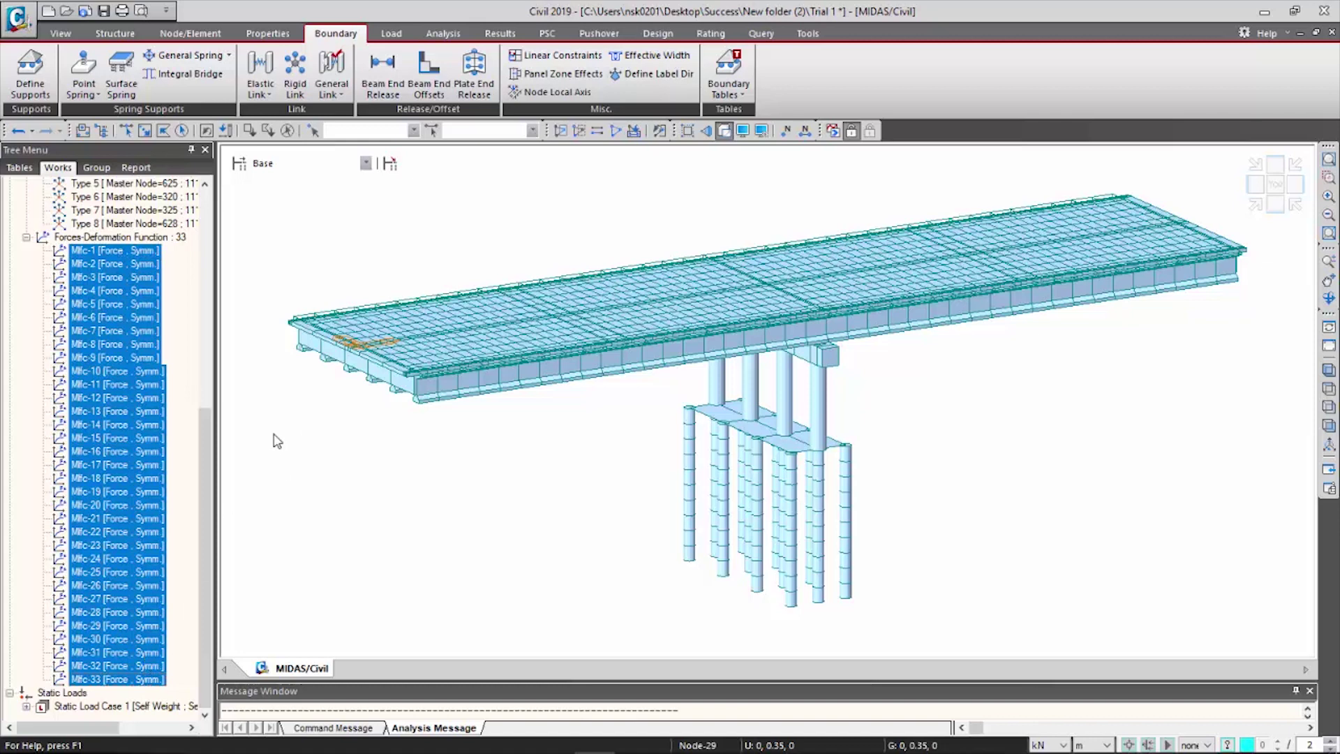
pyautogui.press('Delete')
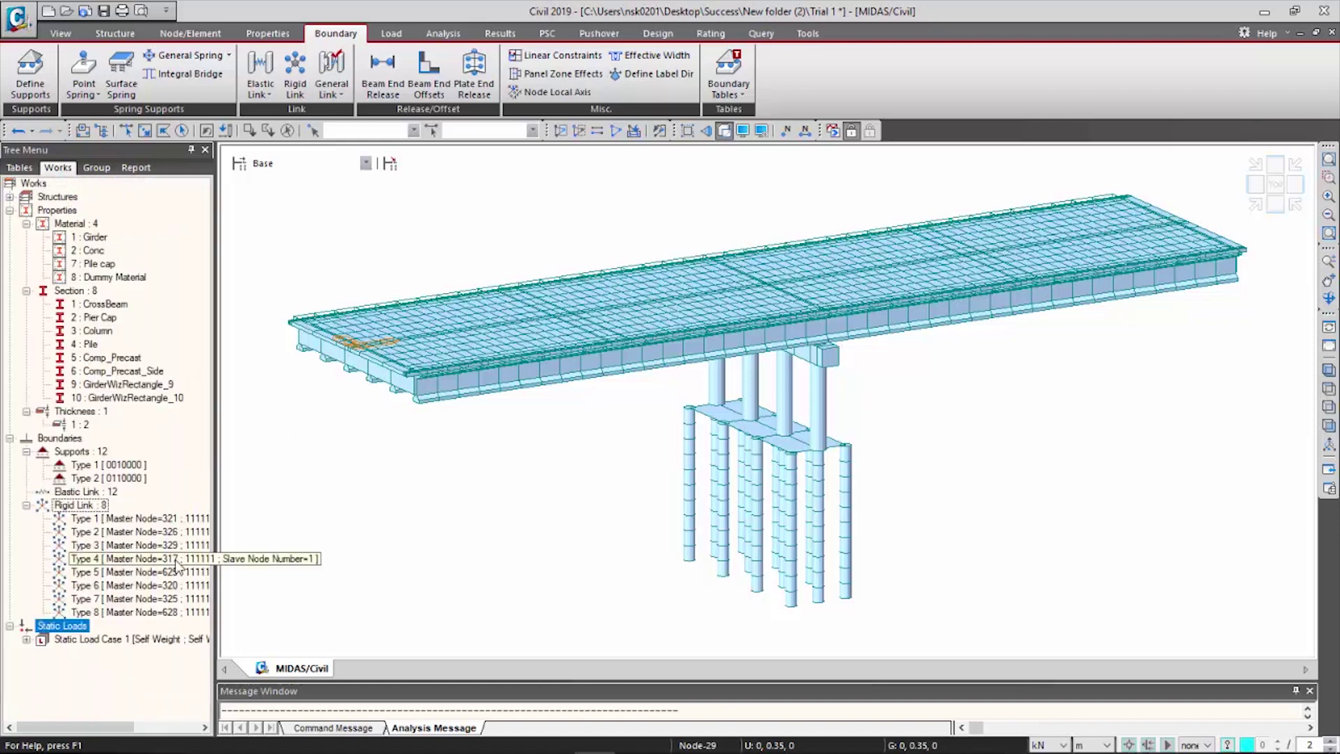
pyautogui.click(345, 543)
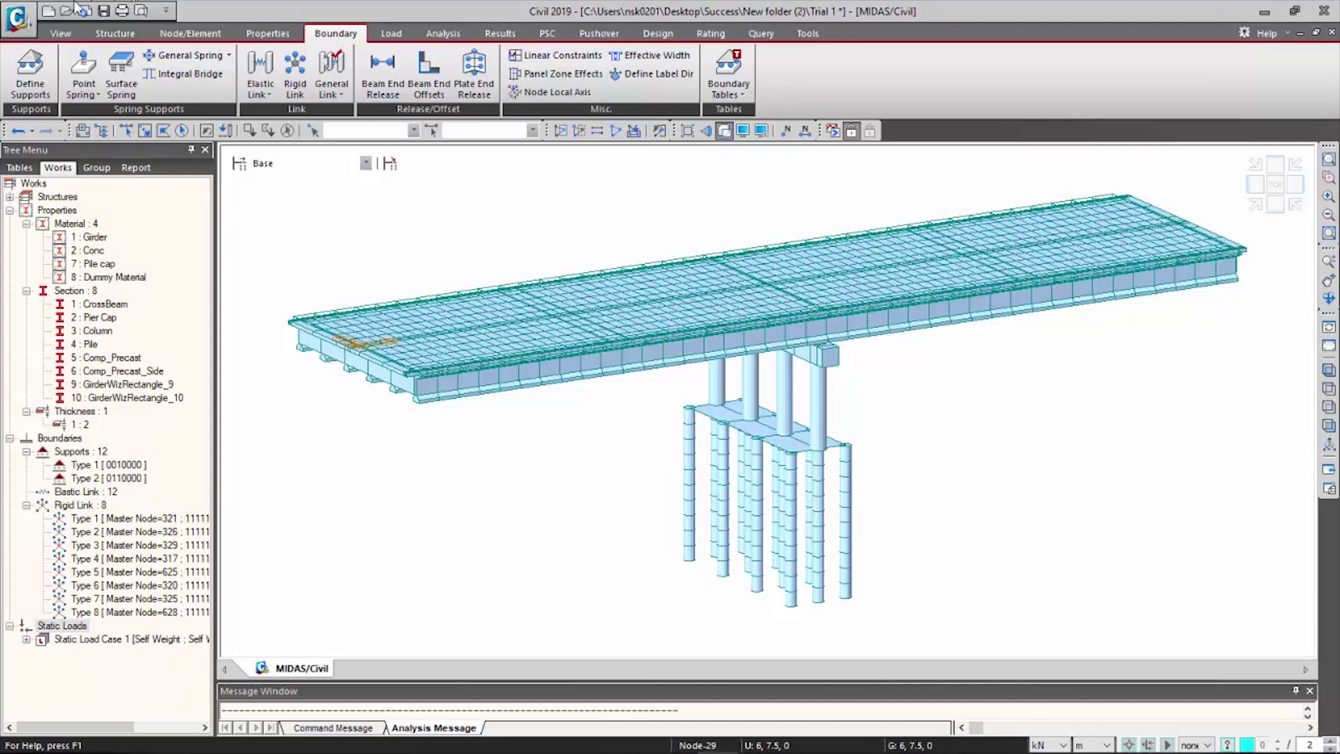
# - Import the GTS nodal results from the text file Rev_2 into the bridge model
pyautogui.click(17, 18)
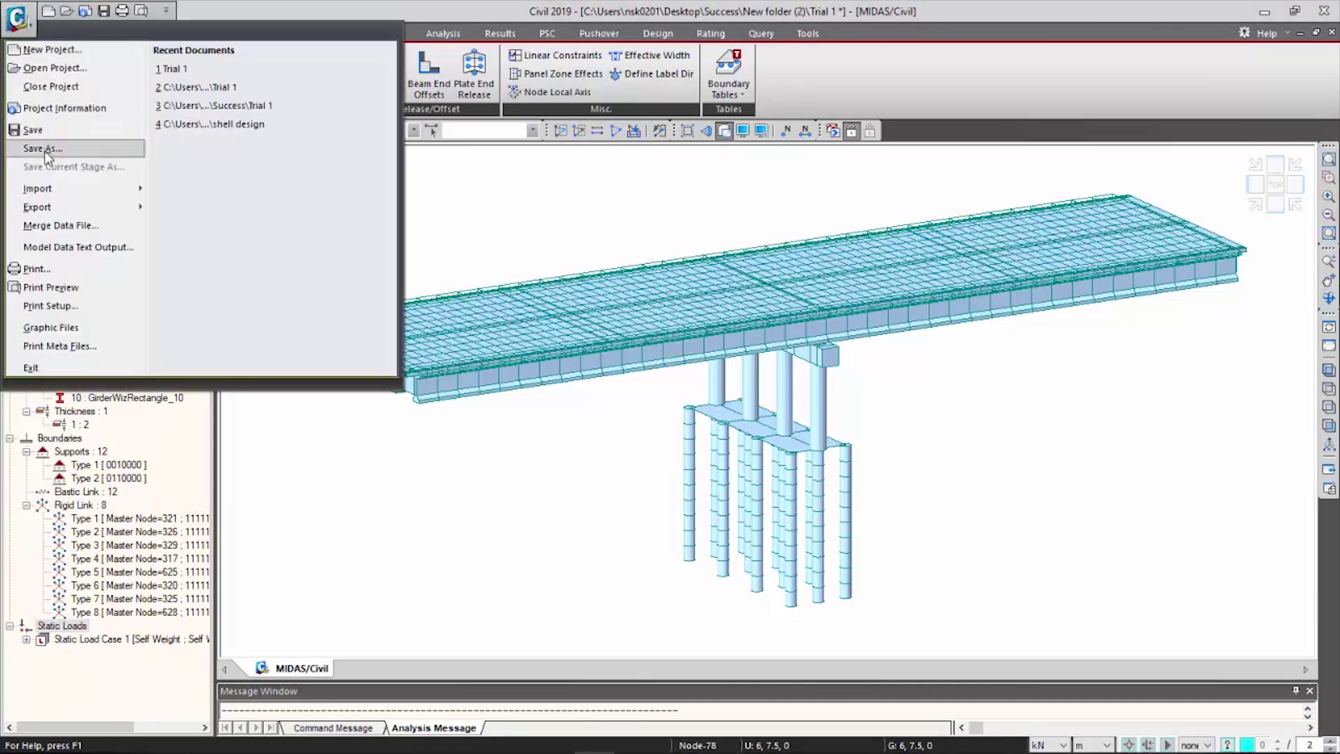
pyautogui.moveTo(69, 207)
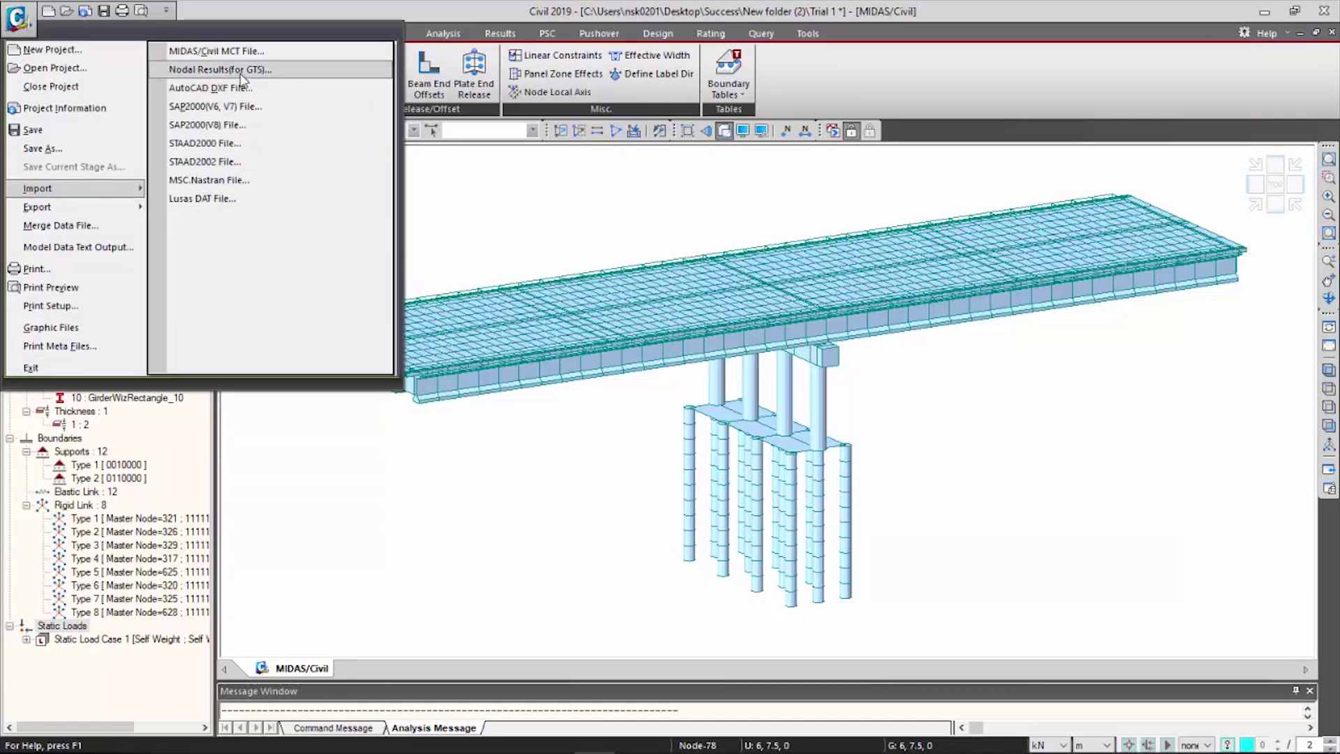
pyautogui.click(246, 71)
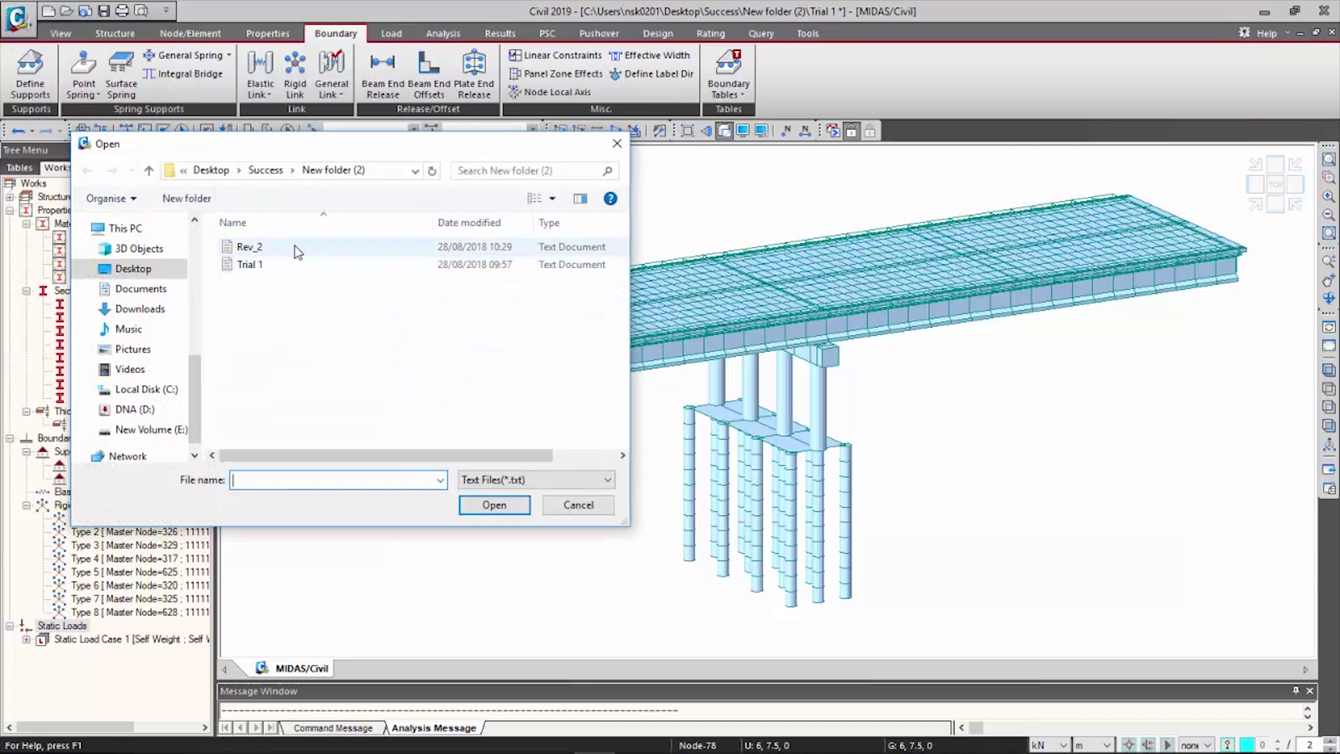
pyautogui.click(252, 246)
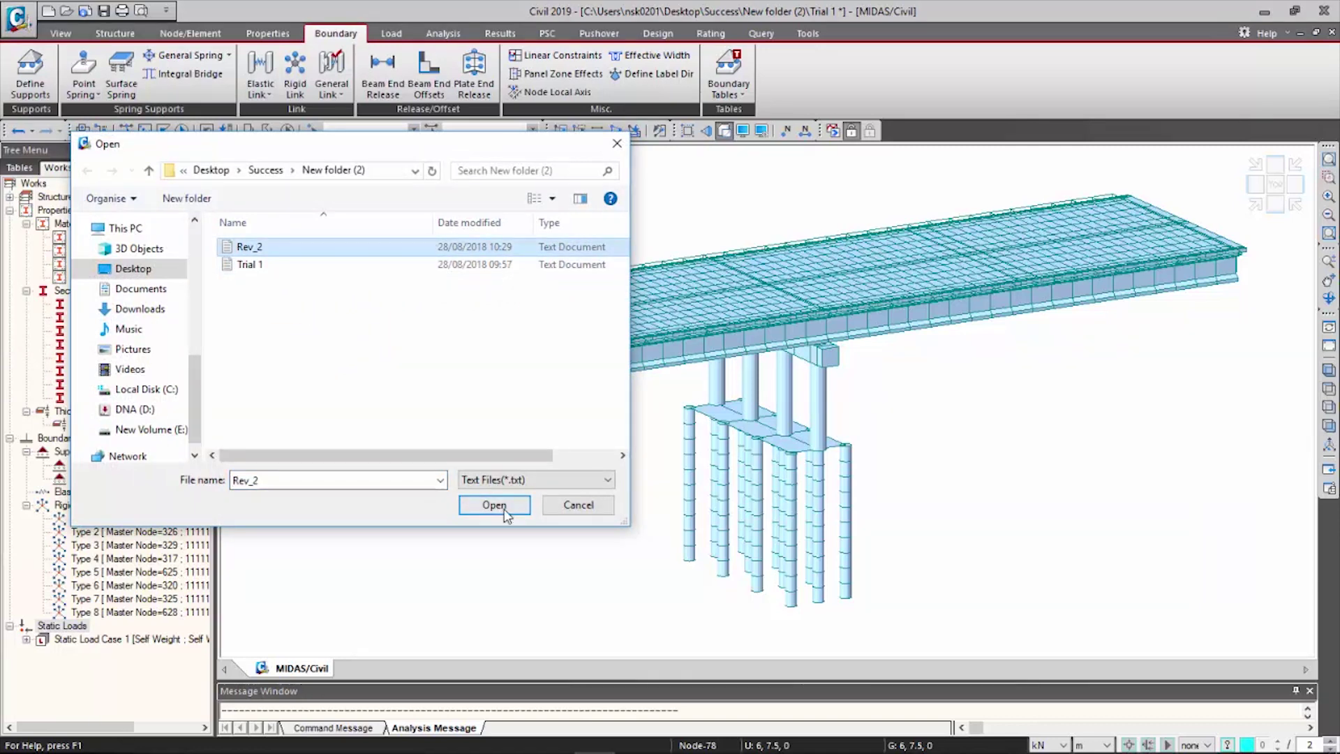
pyautogui.click(494, 505)
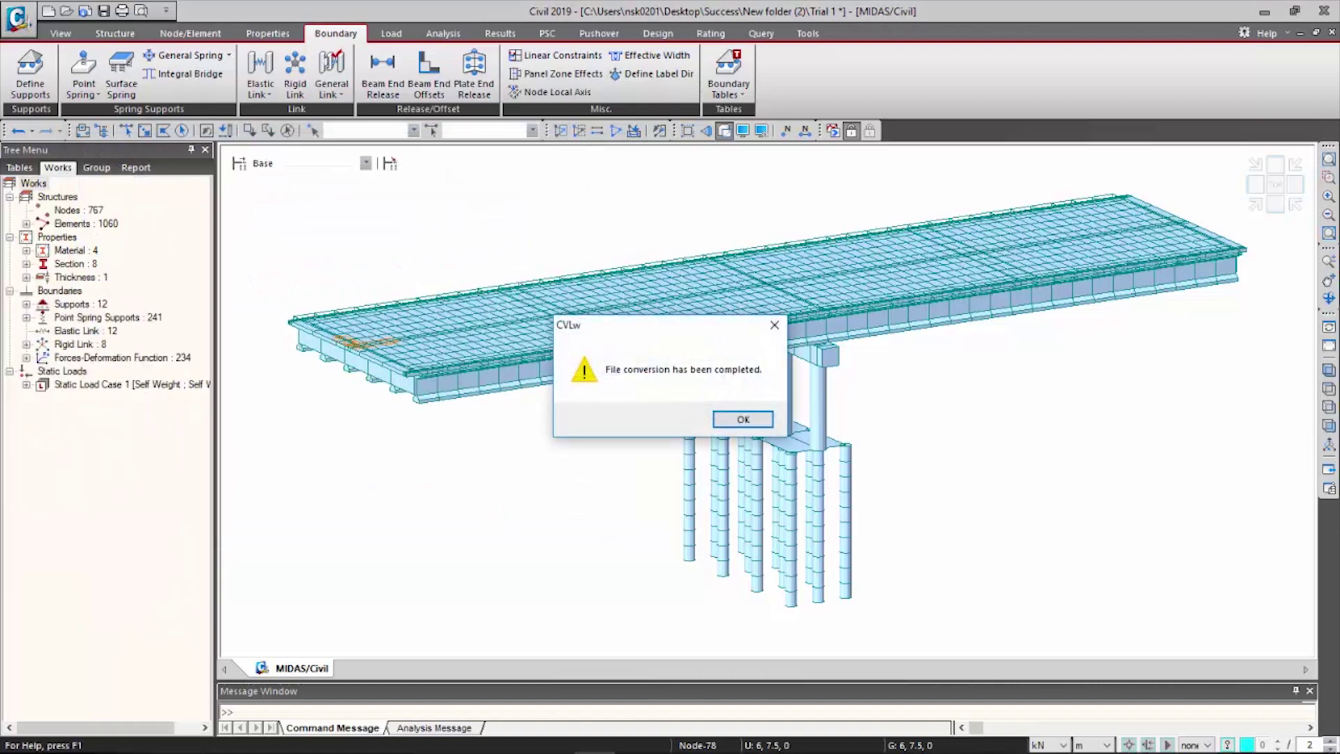
pyautogui.click(741, 420)
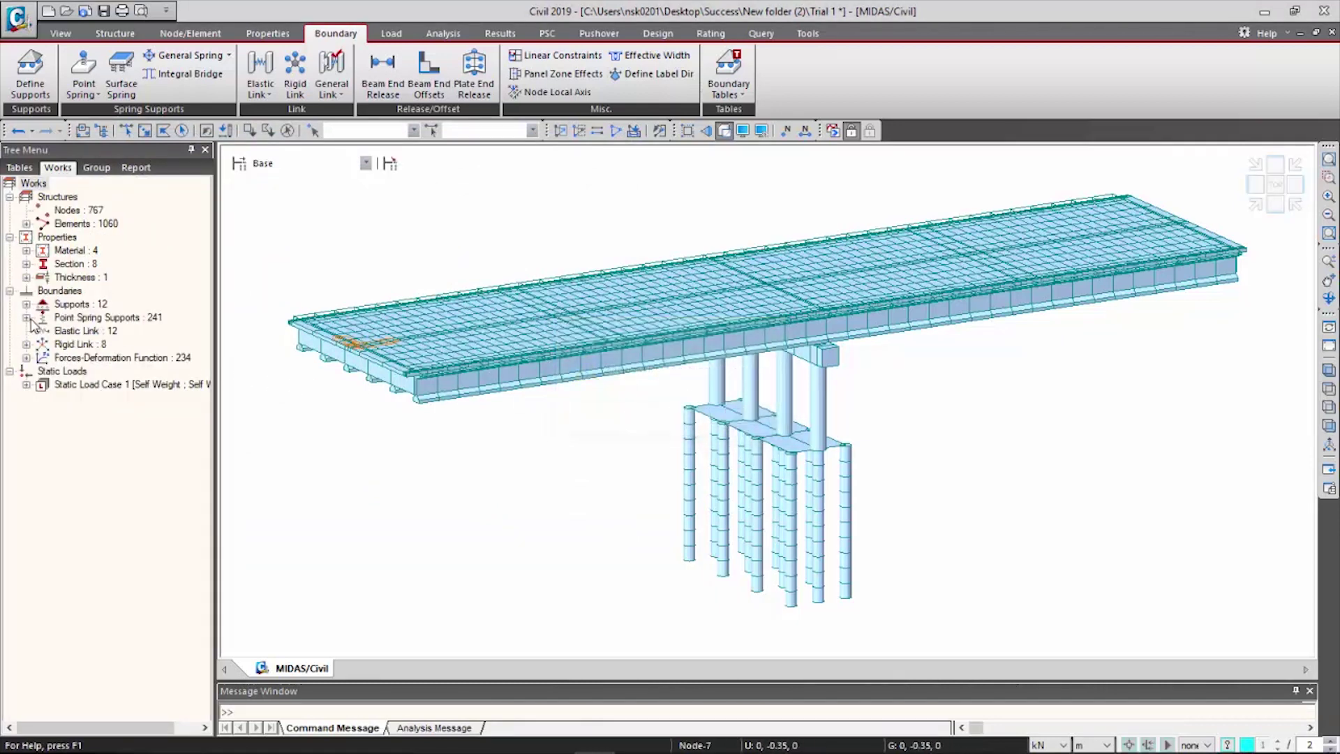
# - Review the imported multi-linear point spring supports in the model tree, displaying them on the bridge and hiding them again
pyautogui.doubleClick(105, 317)
pyautogui.click(147, 213)
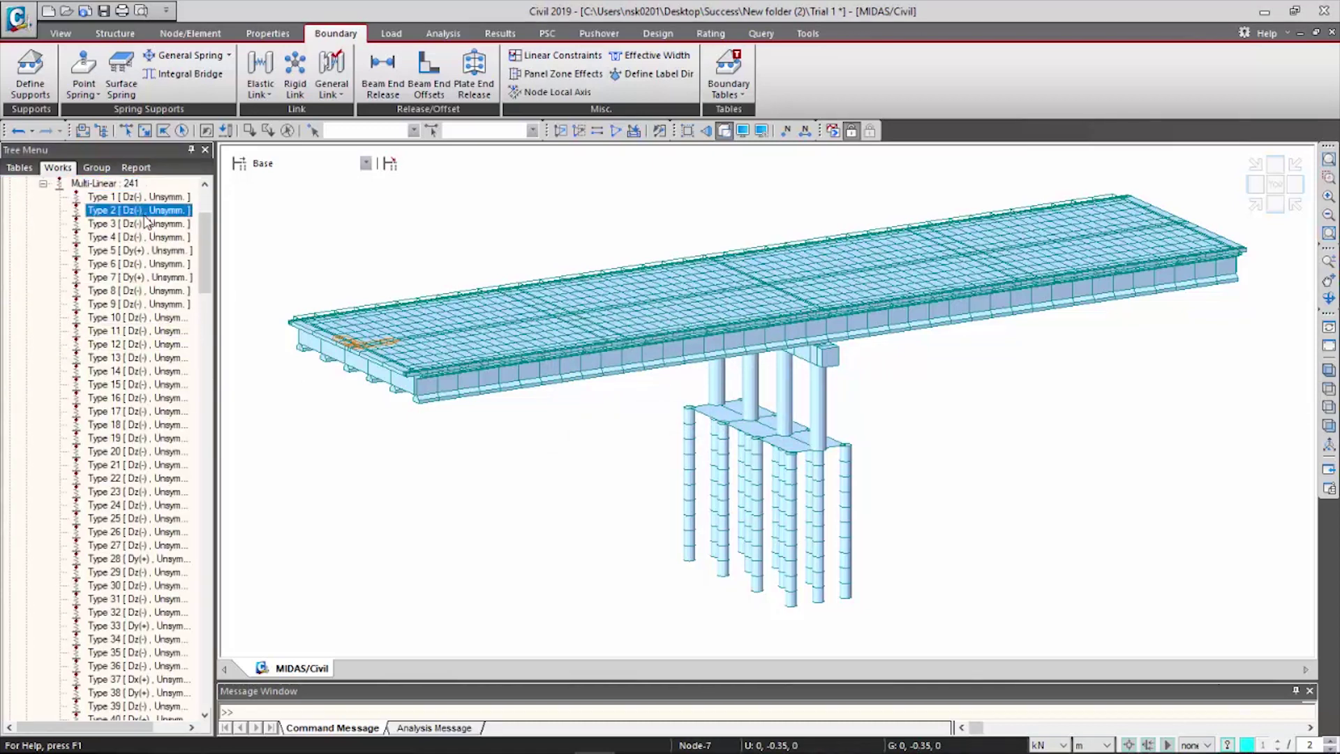
pyautogui.scroll(1, 155, 303)
pyautogui.scroll(-2, 154, 287)
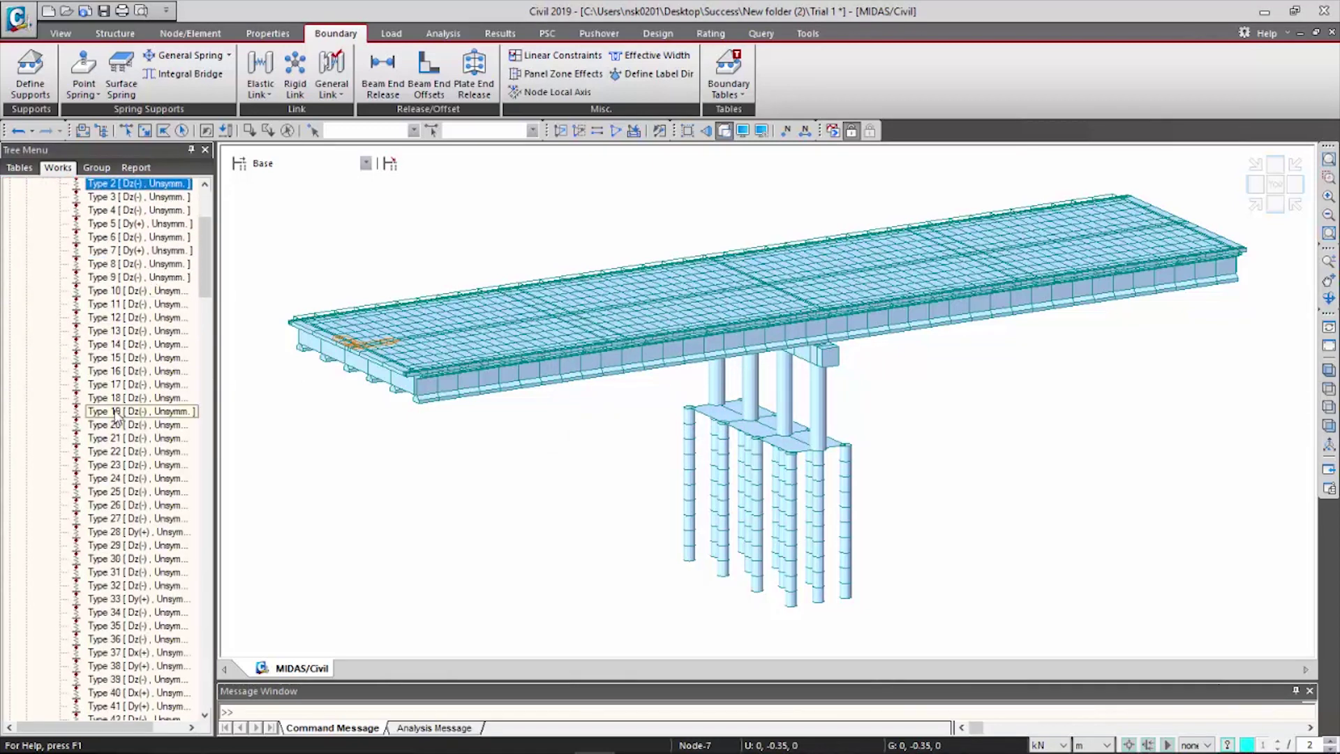
pyautogui.scroll(-3, 134, 368)
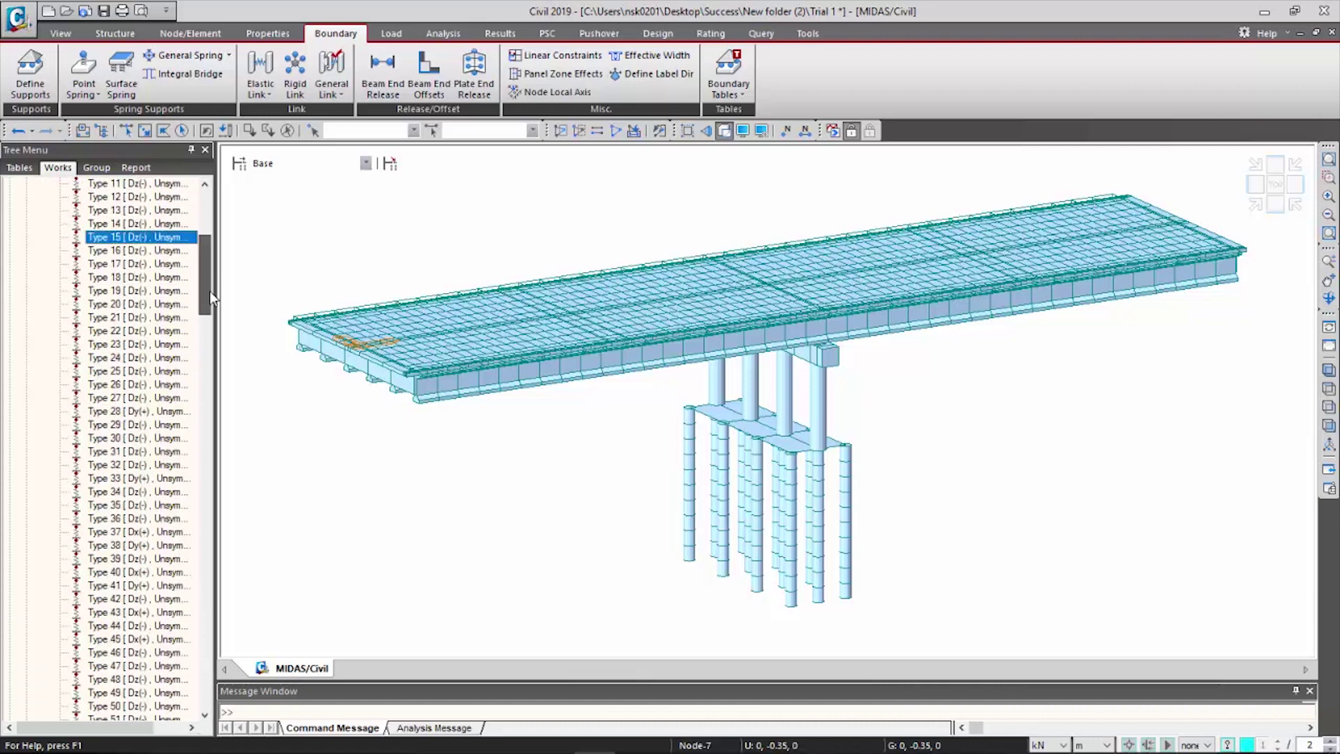
pyautogui.rightClick(164, 331)
pyautogui.click(208, 551)
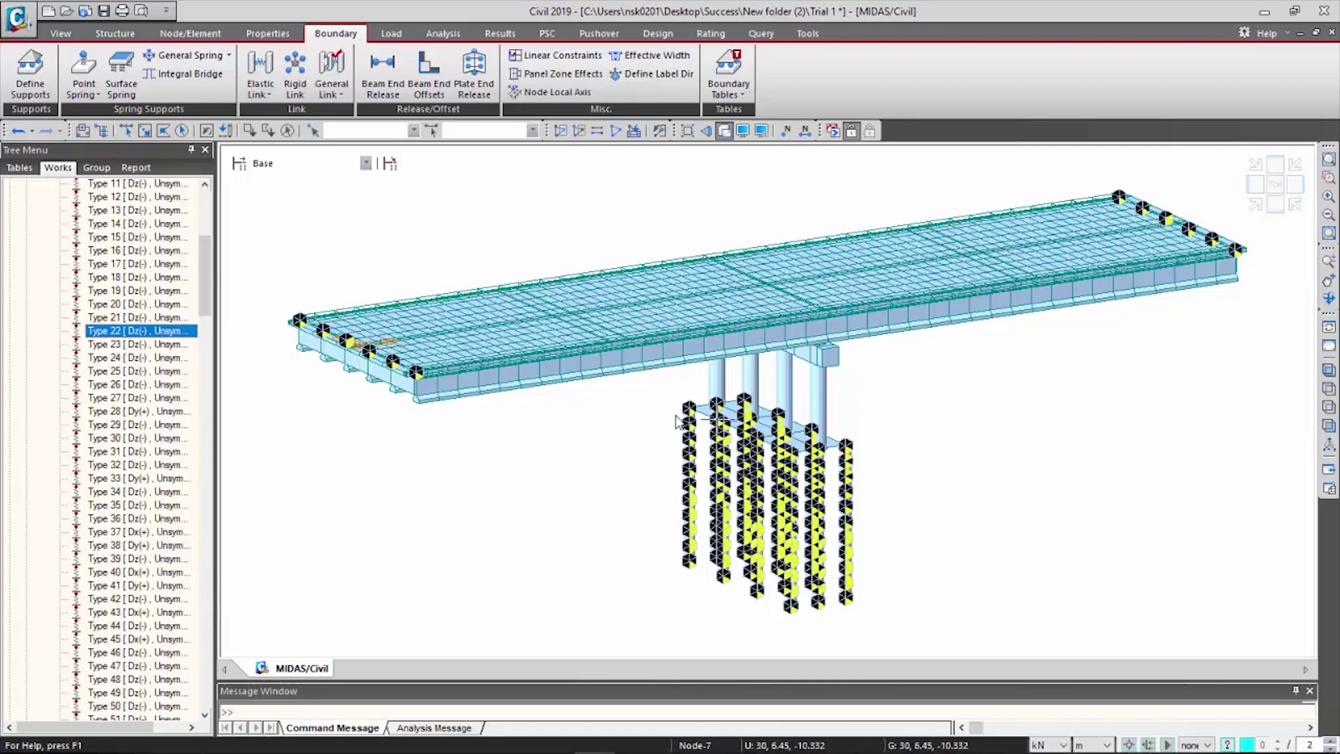
pyautogui.rightClick(150, 334)
pyautogui.click(210, 566)
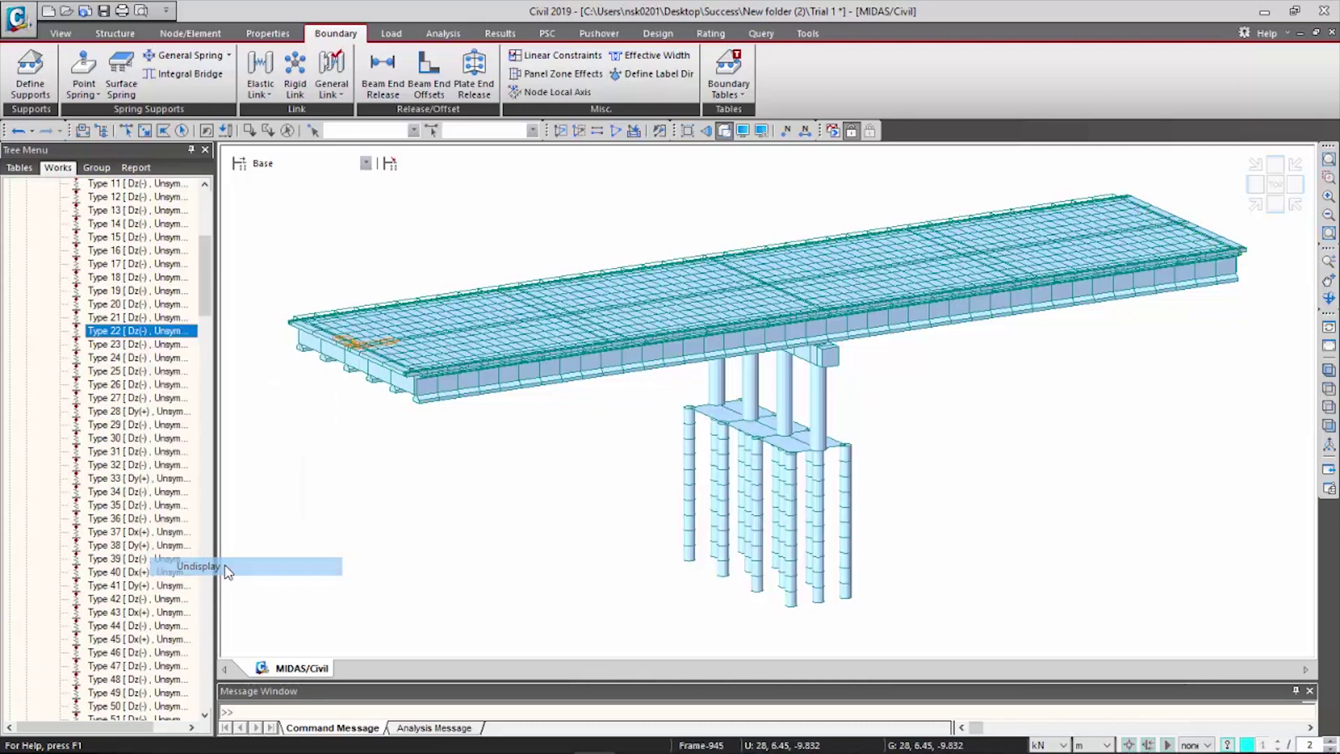